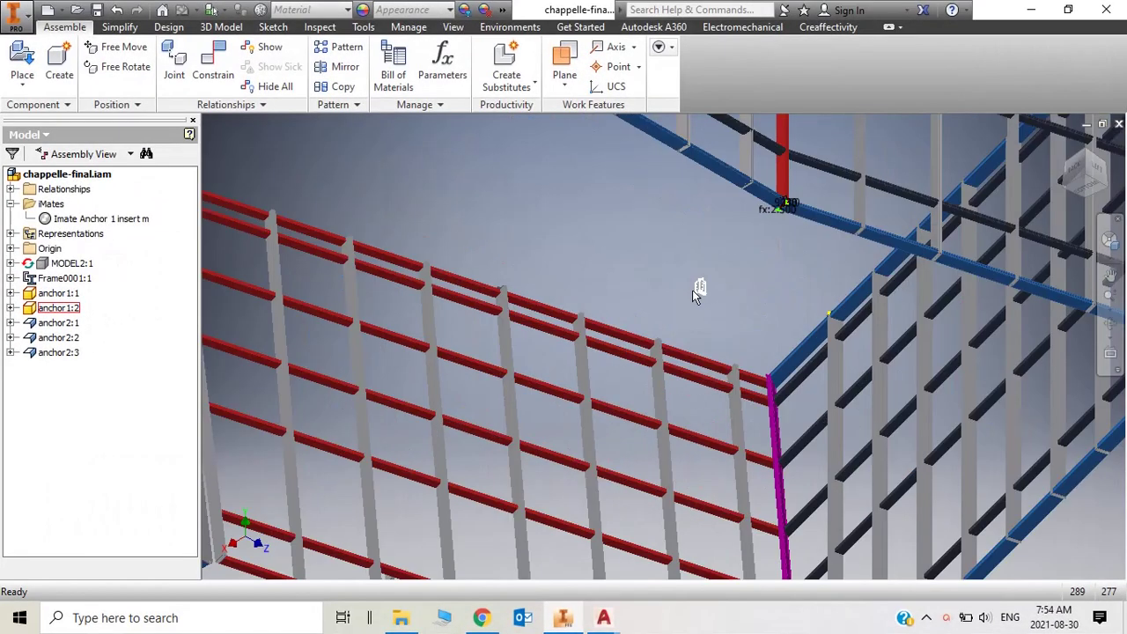
Zoom and orbit around the chappelle-final frame to locate the anchor floating beside the top frame.
{"action": "scroll", "coordinate": [691, 290], "scroll_direction": "down", "scroll_amount": 5}
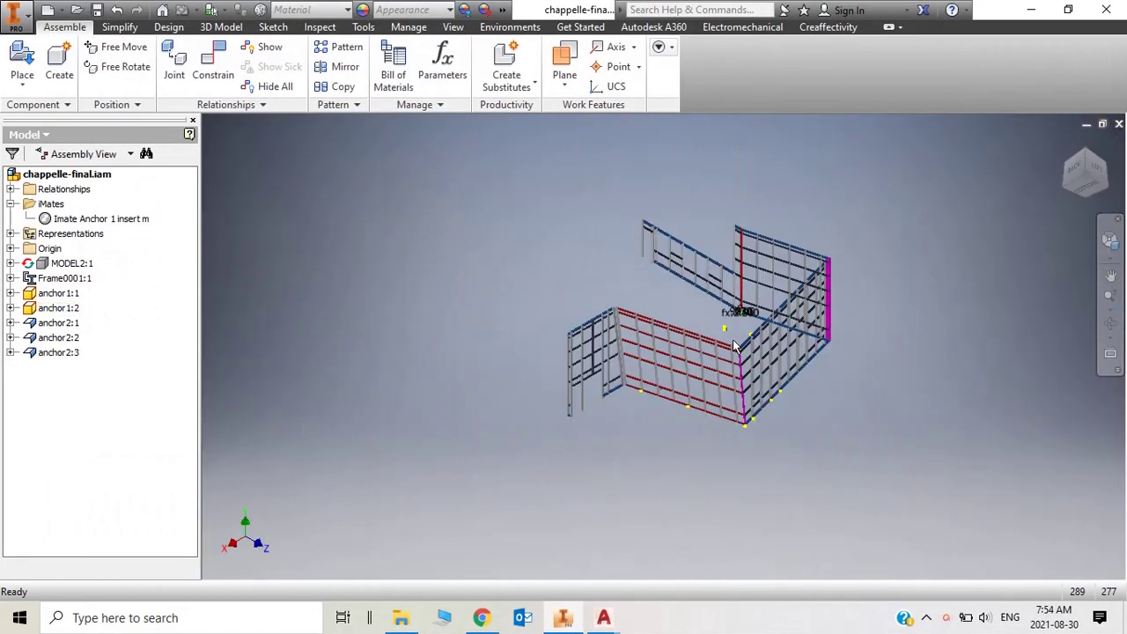
{"action": "left_click", "coordinate": [1066, 146]}
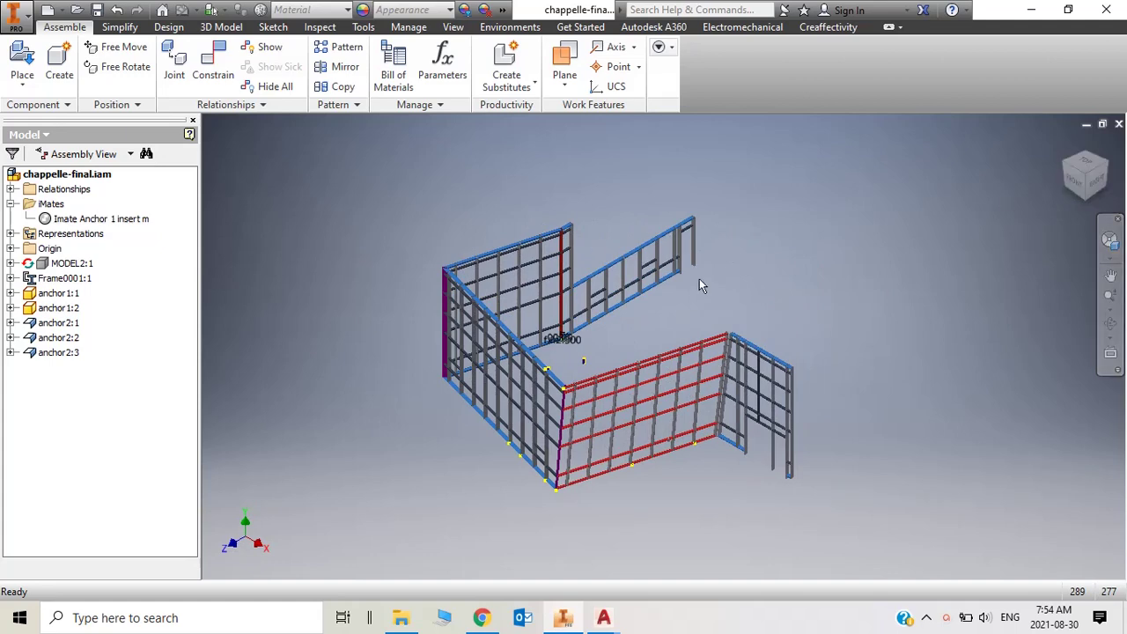
{"action": "scroll", "coordinate": [586, 401], "scroll_direction": "up", "scroll_amount": 5}
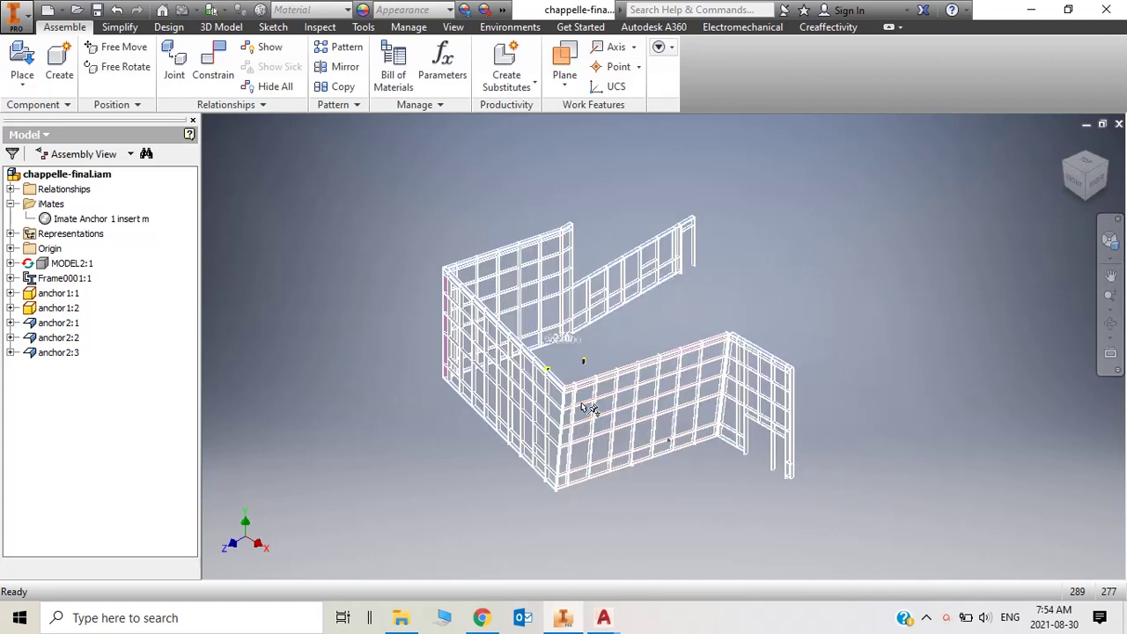
{"action": "scroll", "coordinate": [605, 228], "scroll_direction": "down", "scroll_amount": 3}
{"action": "scroll", "coordinate": [588, 213], "scroll_direction": "up", "scroll_amount": 5}
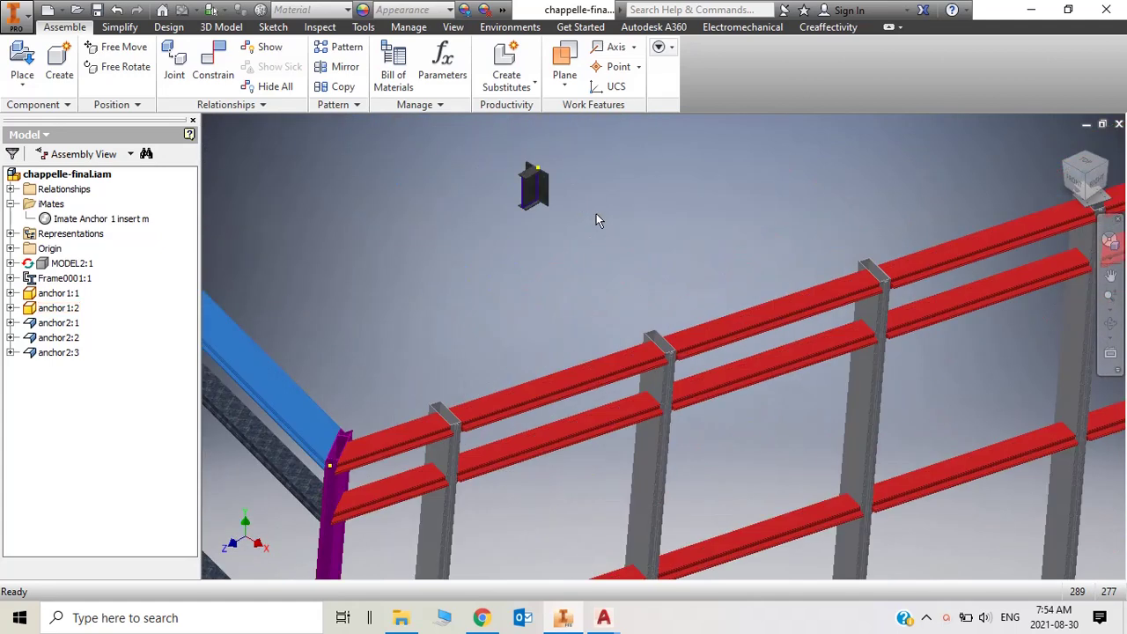
{"action": "scroll", "coordinate": [566, 179], "scroll_direction": "down", "scroll_amount": 2}
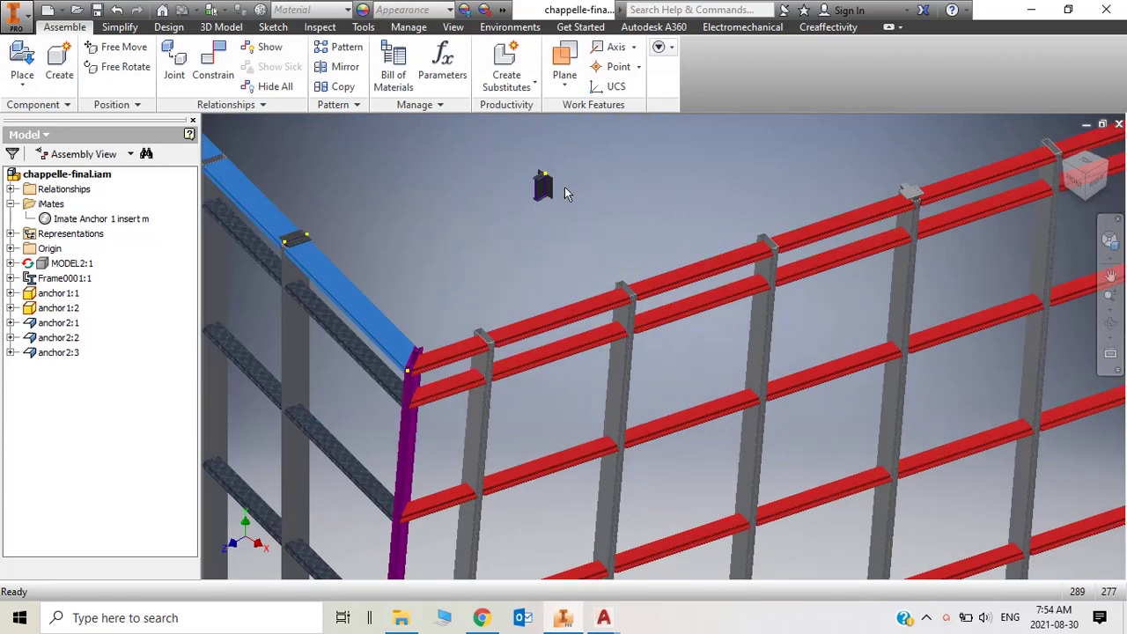
{"action": "middle_click_drag", "start_coordinate": [564, 186], "coordinate": [368, 182], "text": "shift"}
{"action": "scroll", "coordinate": [370, 185], "scroll_direction": "down", "scroll_amount": 6}
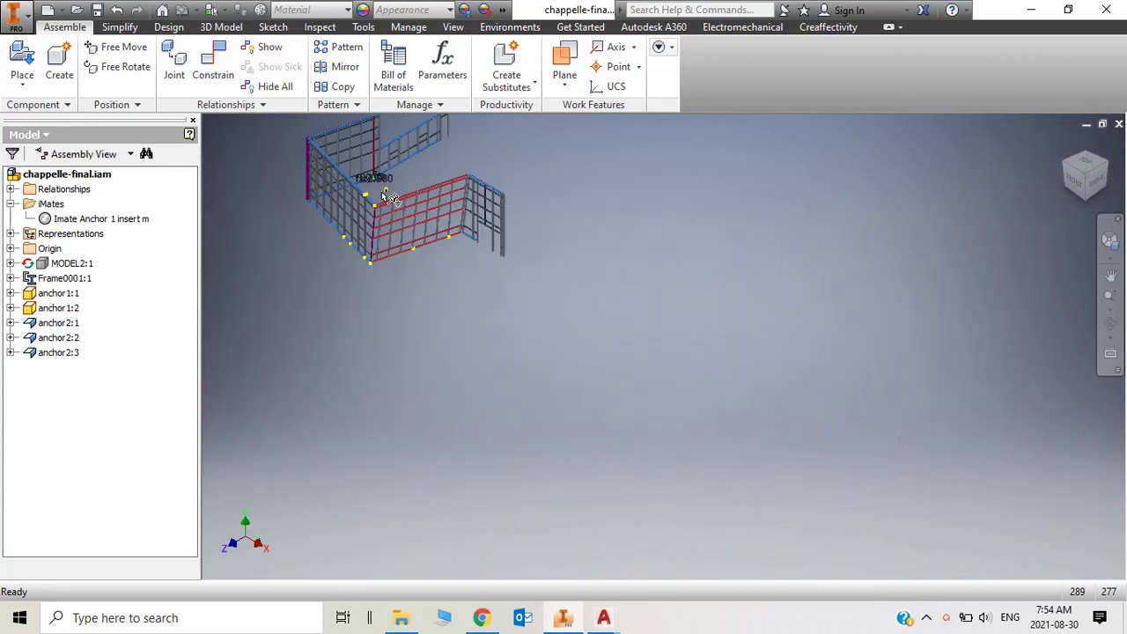
{"action": "scroll", "coordinate": [371, 216], "scroll_direction": "up", "scroll_amount": 2}
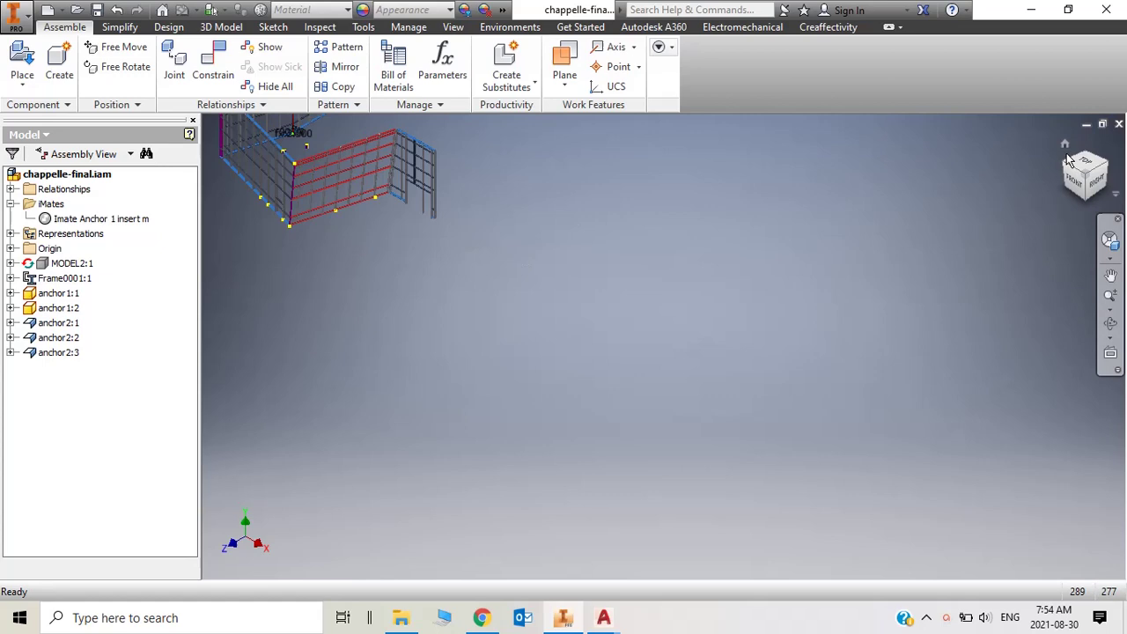
{"action": "left_click", "coordinate": [1065, 146]}
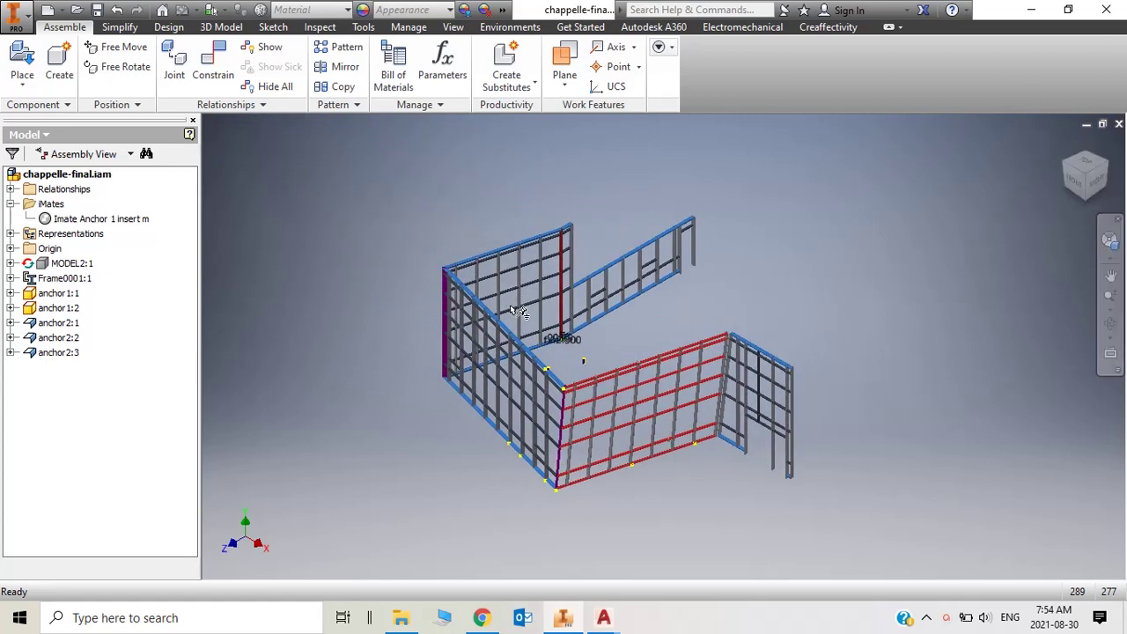
{"action": "scroll", "coordinate": [519, 333], "scroll_direction": "up", "scroll_amount": 5}
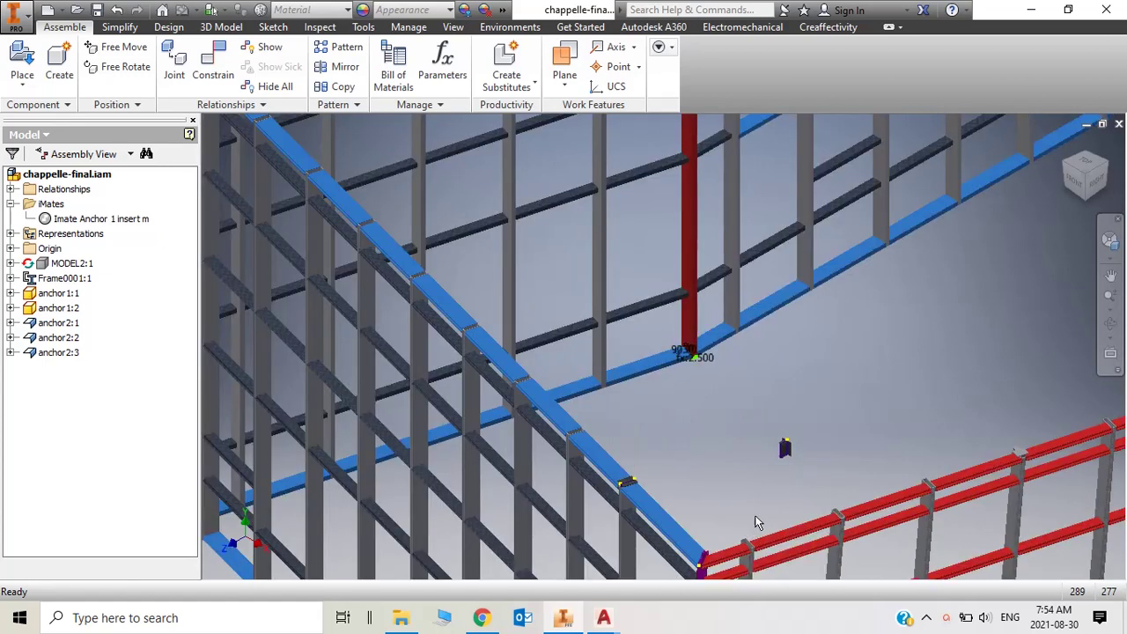
{"action": "scroll", "coordinate": [725, 508], "scroll_direction": "up", "scroll_amount": 3}
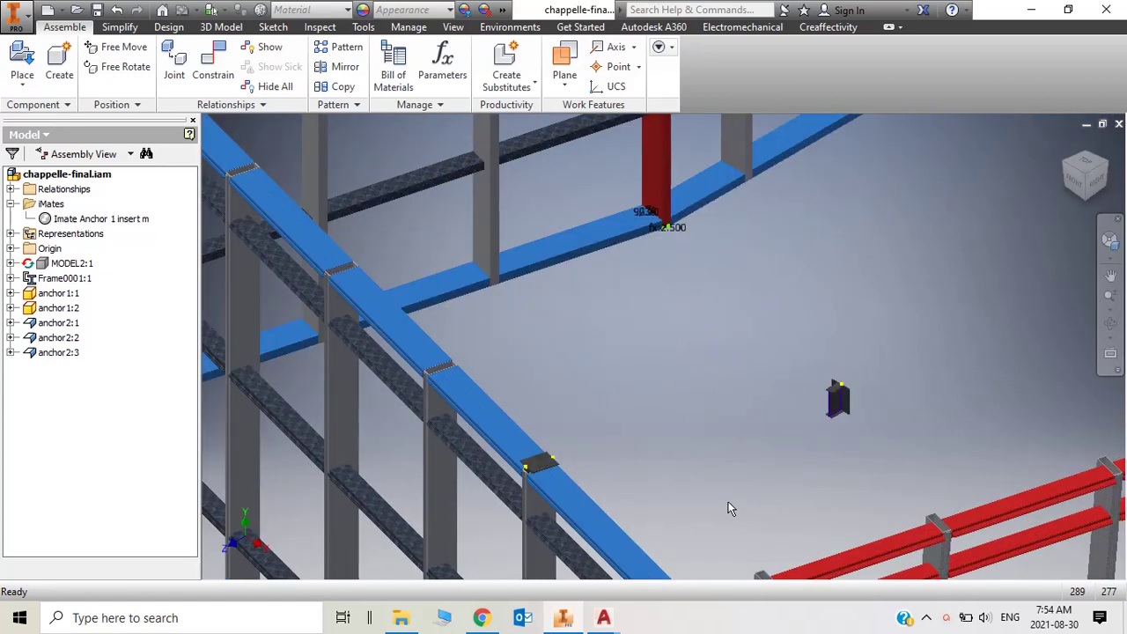
Select the loose anchor, display Degrees of Freedom, and start a Mate constraint.
{"action": "left_click", "coordinate": [836, 394]}
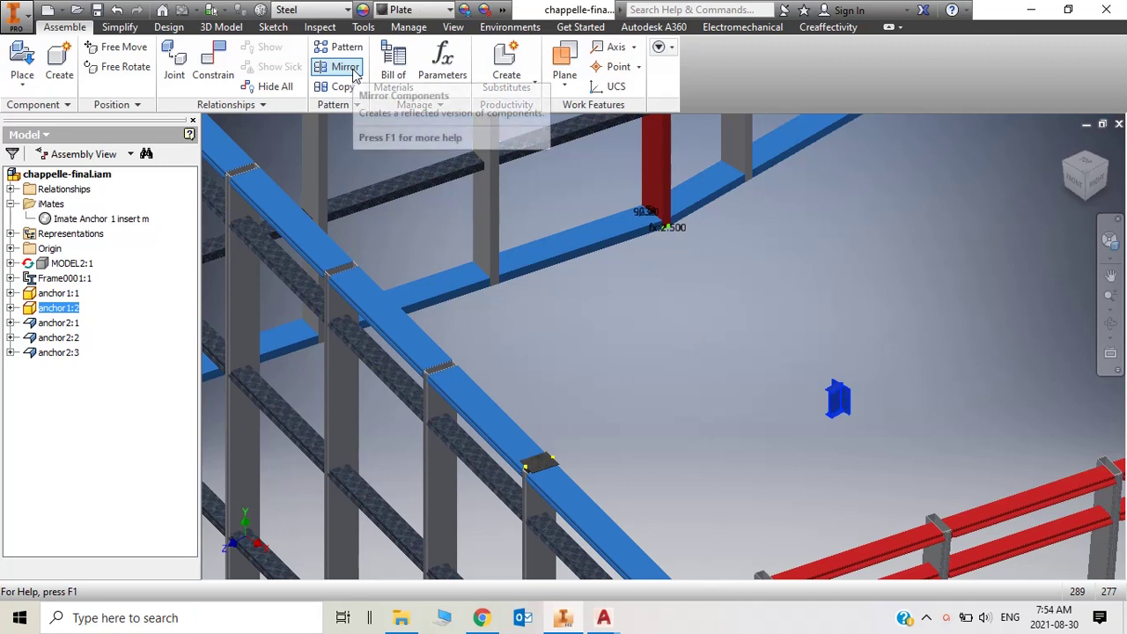
{"action": "left_click", "coordinate": [453, 27]}
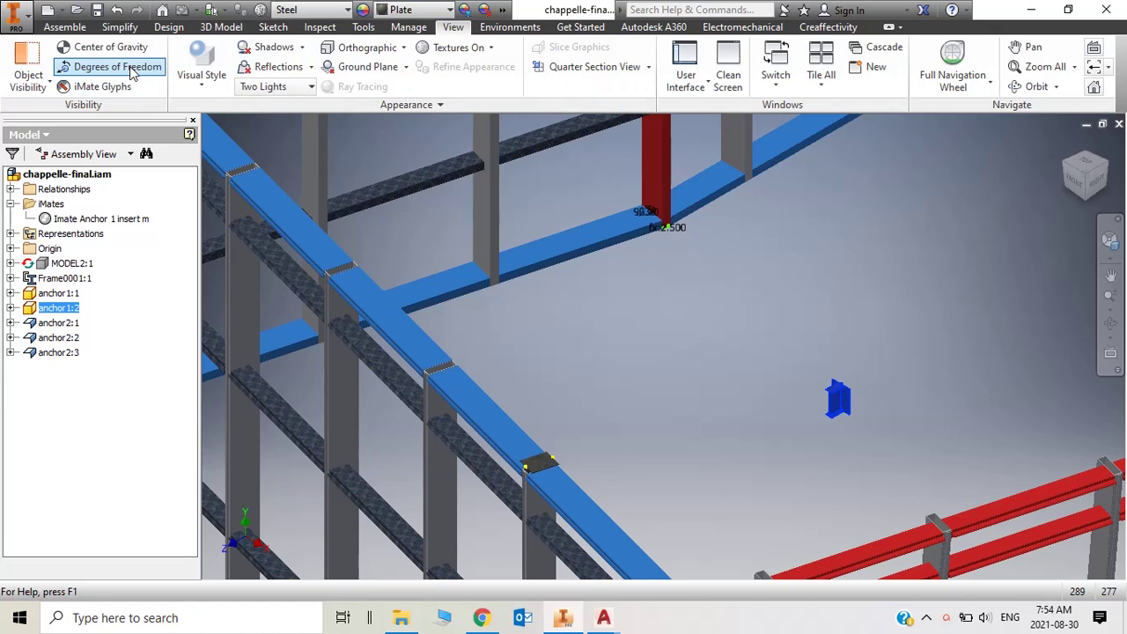
{"action": "left_click", "coordinate": [131, 68]}
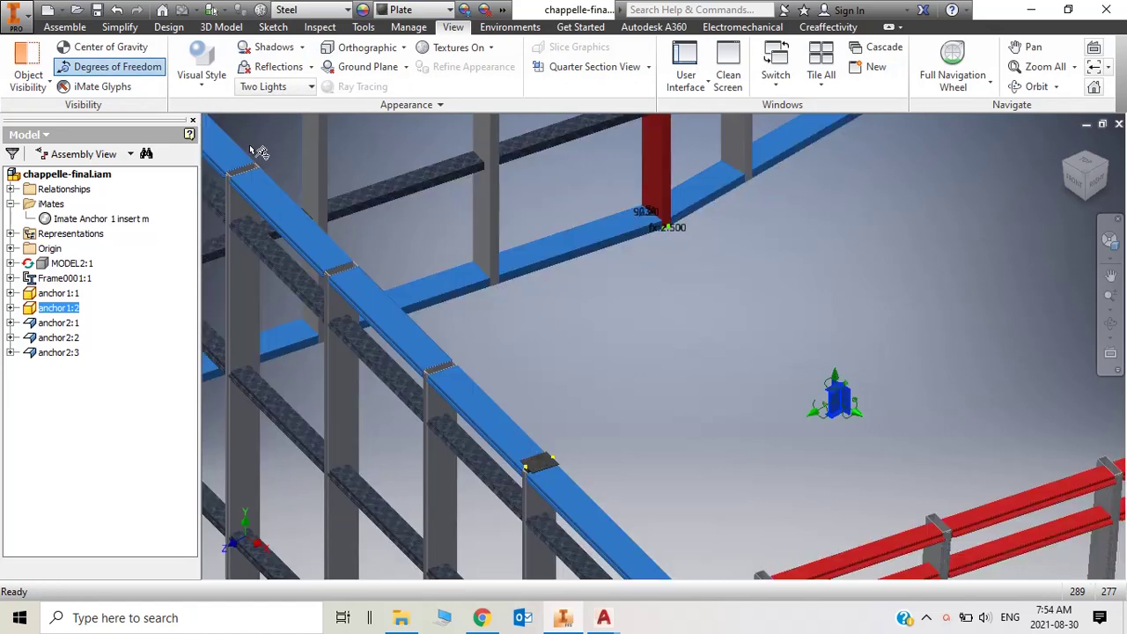
{"action": "left_click", "coordinate": [65, 27]}
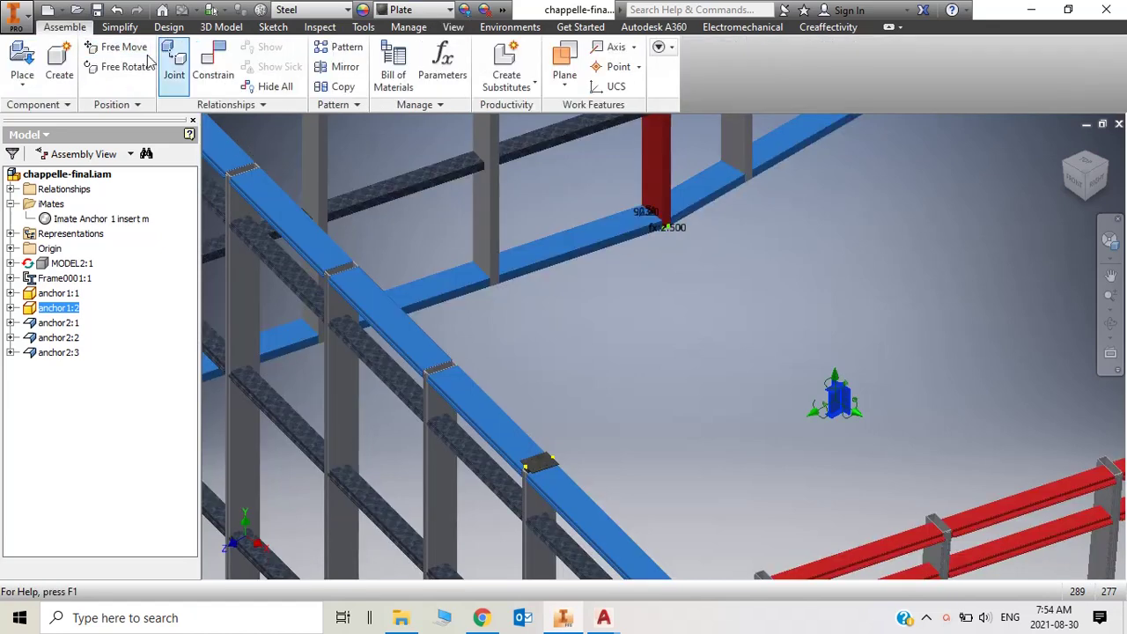
{"action": "left_click", "coordinate": [213, 62]}
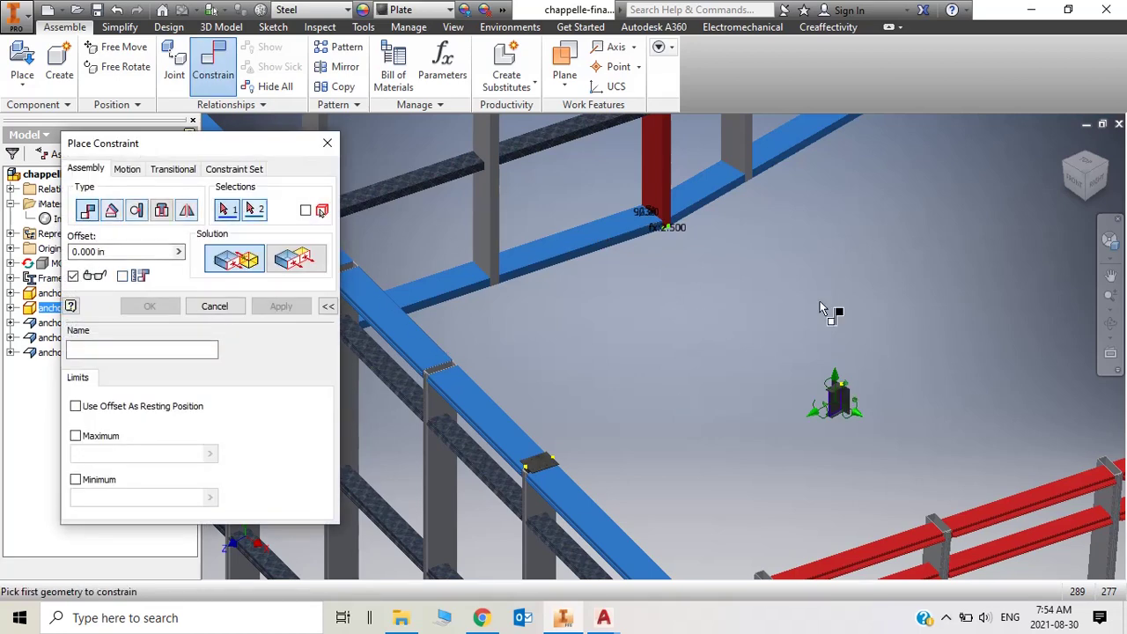
Pick the anchor's side plate face and the blue tube's inner face for the Mate.
{"action": "scroll", "coordinate": [837, 407], "scroll_direction": "up", "scroll_amount": 3}
{"action": "scroll", "coordinate": [837, 410], "scroll_direction": "up", "scroll_amount": 3}
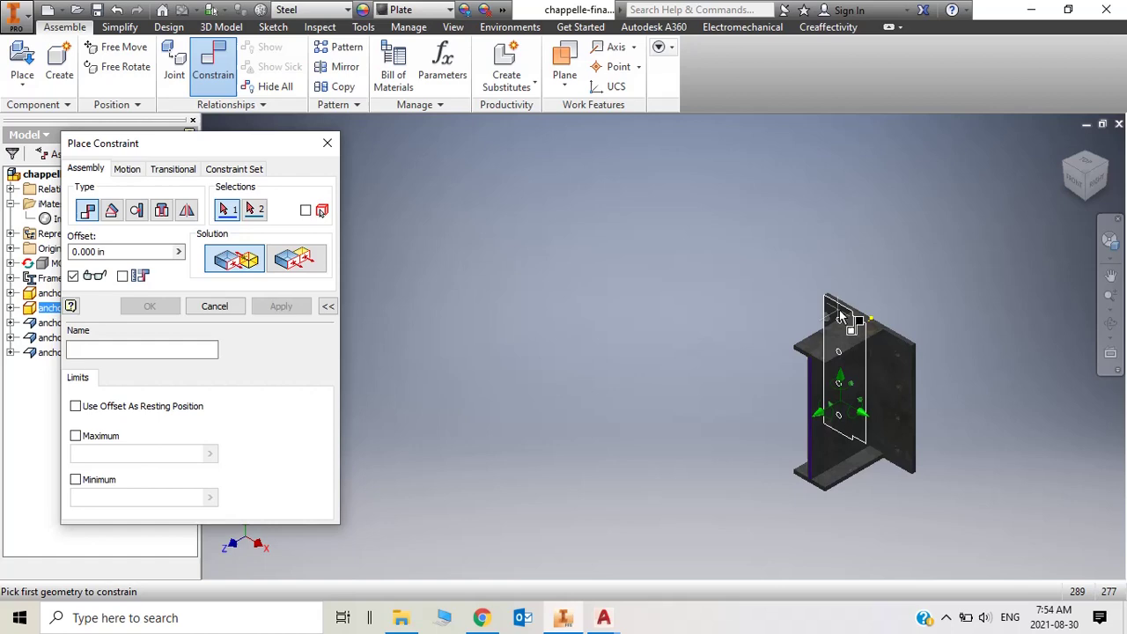
{"action": "left_click", "coordinate": [883, 361]}
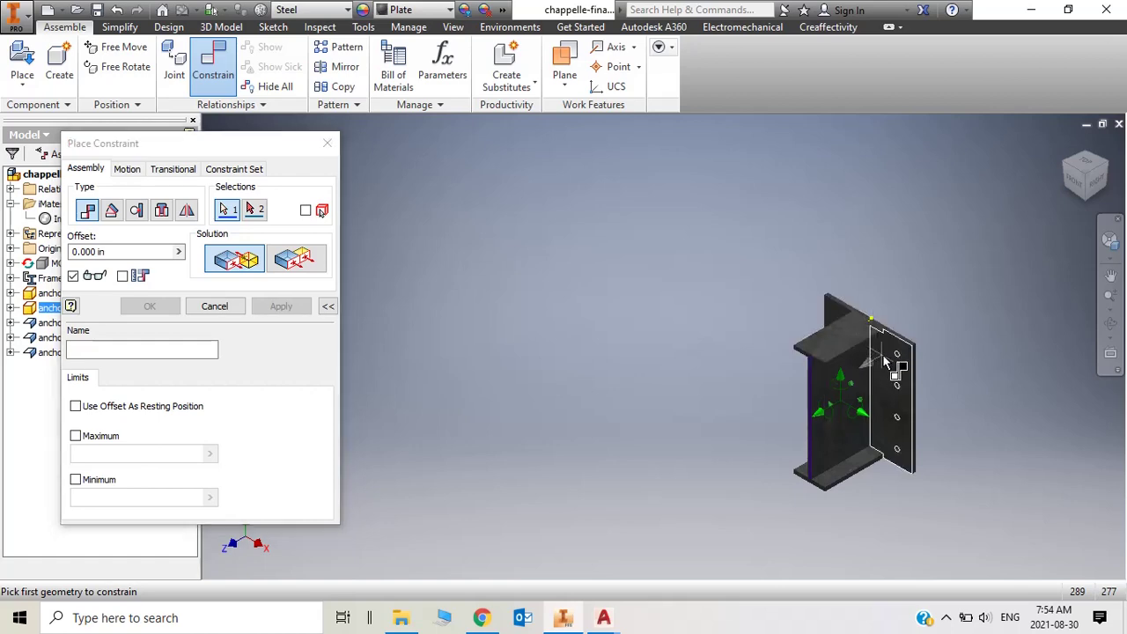
{"action": "scroll", "coordinate": [837, 374], "scroll_direction": "down", "scroll_amount": 5}
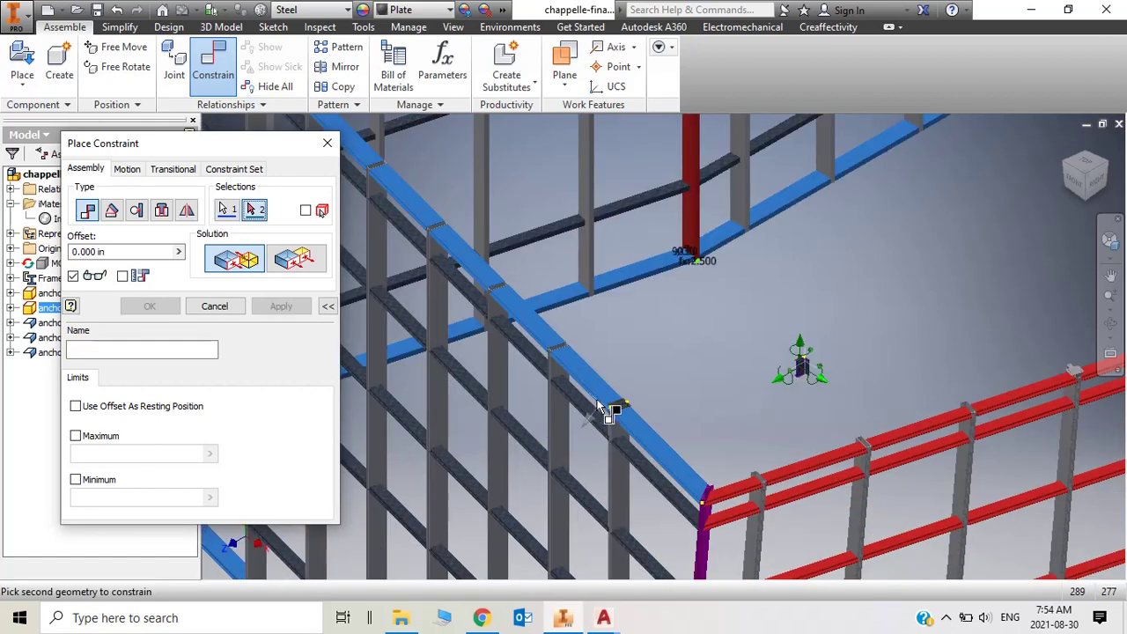
{"action": "scroll", "coordinate": [613, 410], "scroll_direction": "up", "scroll_amount": 6}
{"action": "scroll", "coordinate": [730, 432], "scroll_direction": "down", "scroll_amount": 5}
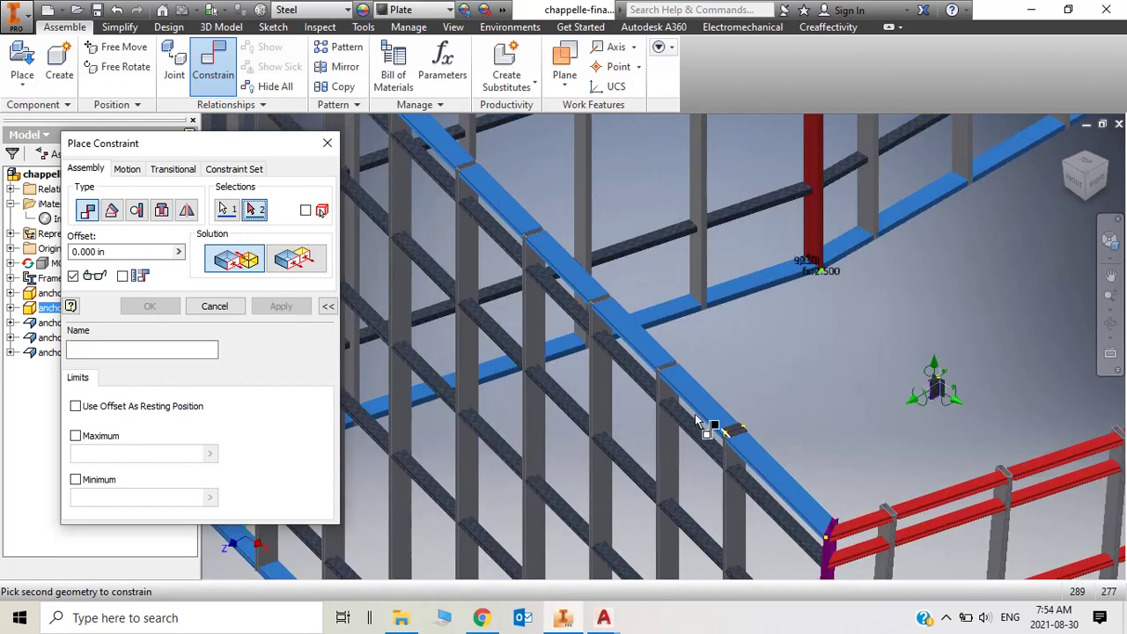
{"action": "scroll", "coordinate": [651, 366], "scroll_direction": "up", "scroll_amount": 6}
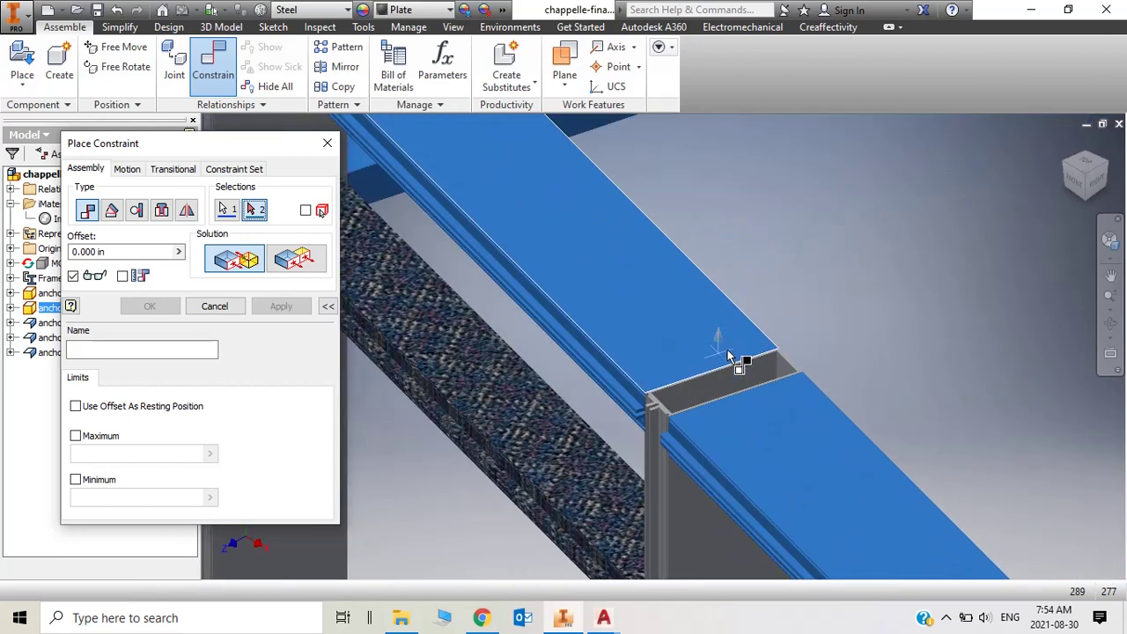
{"action": "scroll", "coordinate": [669, 401], "scroll_direction": "up", "scroll_amount": 6}
{"action": "scroll", "coordinate": [590, 468], "scroll_direction": "up", "scroll_amount": 1}
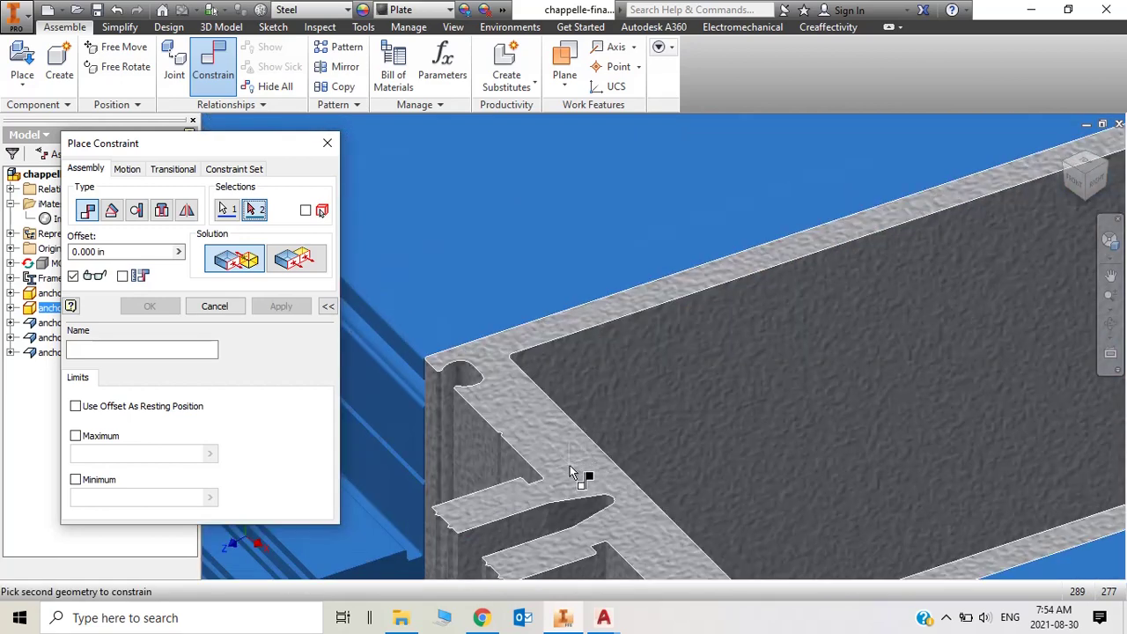
{"action": "left_click", "coordinate": [551, 452]}
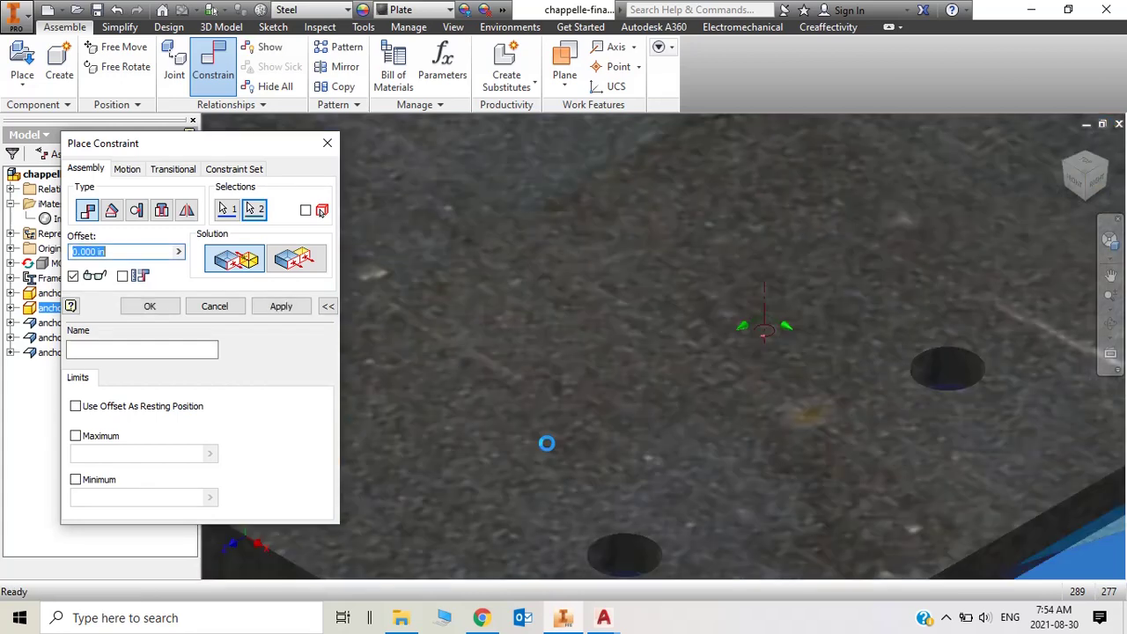
Set the mate offset to 1 and apply it.
{"action": "scroll", "coordinate": [747, 387], "scroll_direction": "down", "scroll_amount": 6}
{"action": "scroll", "coordinate": [793, 387], "scroll_direction": "up", "scroll_amount": 3}
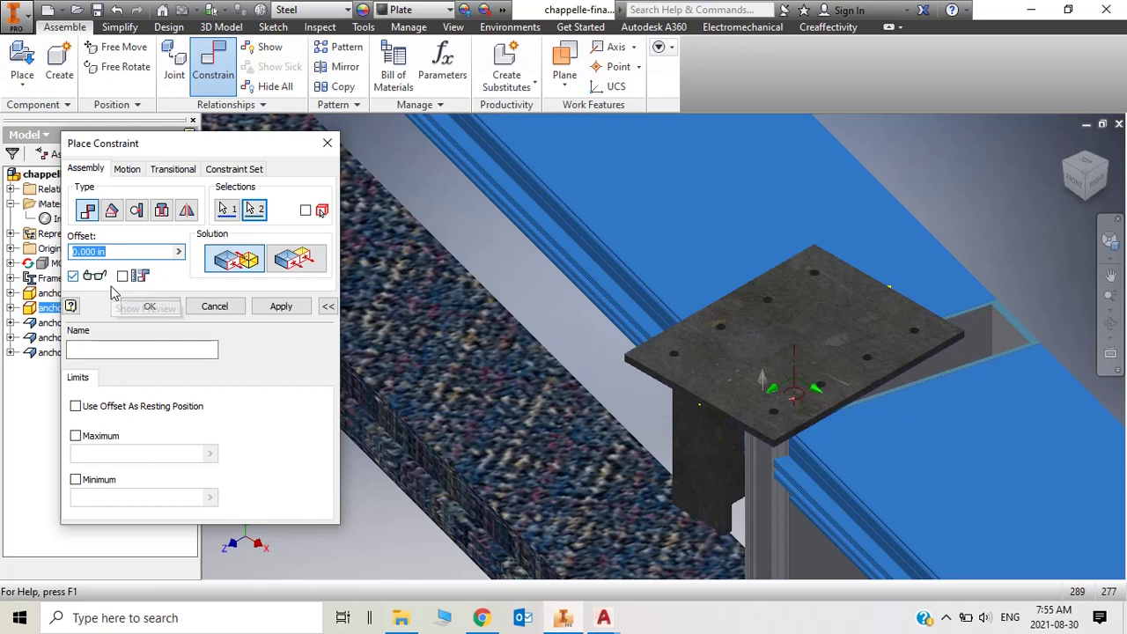
{"action": "type", "text": "1"}
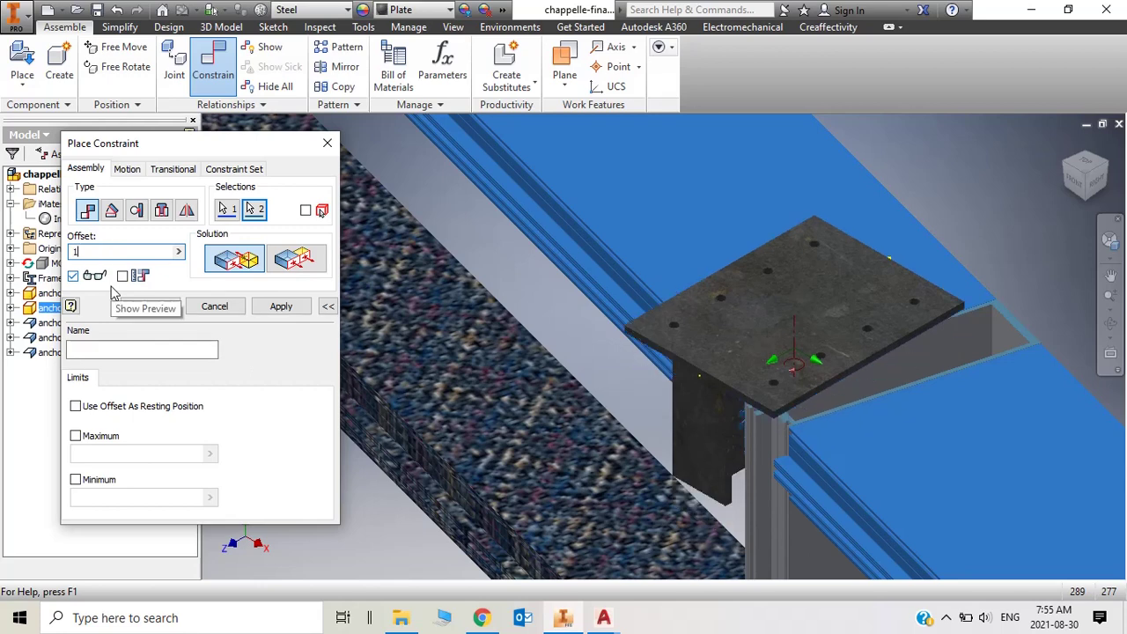
{"action": "left_click", "coordinate": [280, 306]}
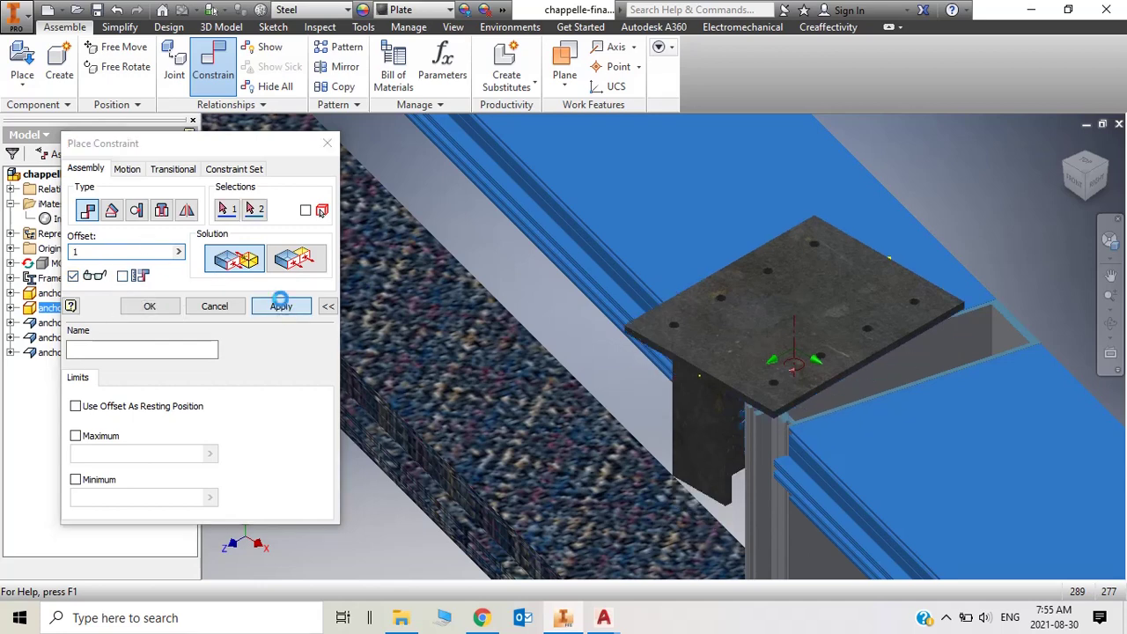
Start a new 0.000 in Mate, picking the anchor plate face and then the rail edge.
{"action": "scroll", "coordinate": [669, 453], "scroll_direction": "down", "scroll_amount": 2}
{"action": "scroll", "coordinate": [704, 352], "scroll_direction": "down", "scroll_amount": 3}
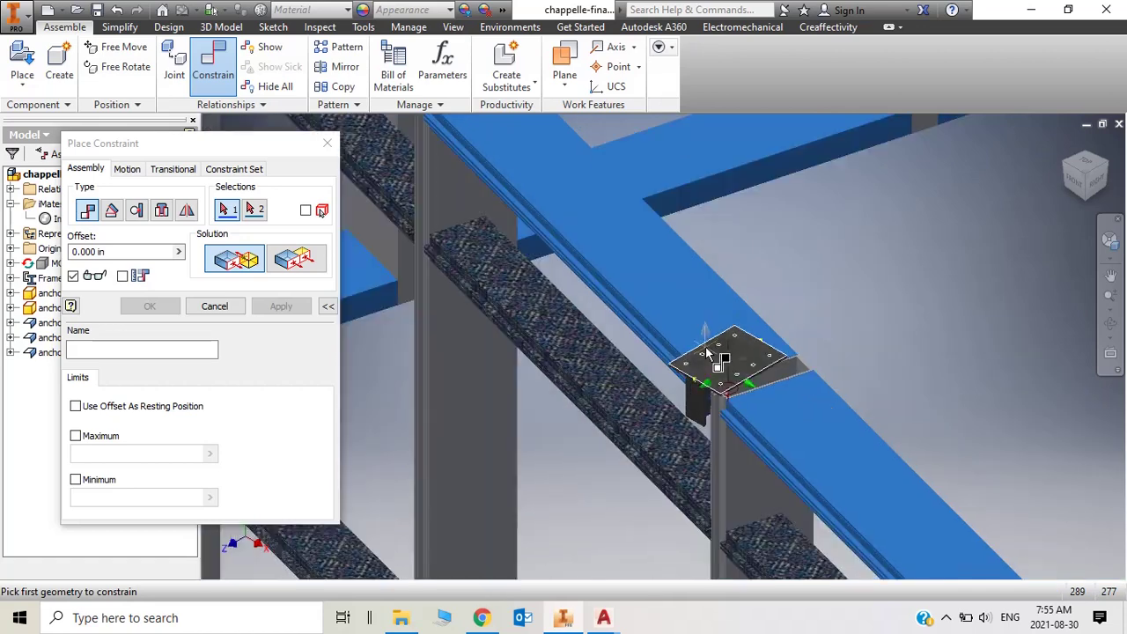
{"action": "scroll", "coordinate": [691, 423], "scroll_direction": "up", "scroll_amount": 5}
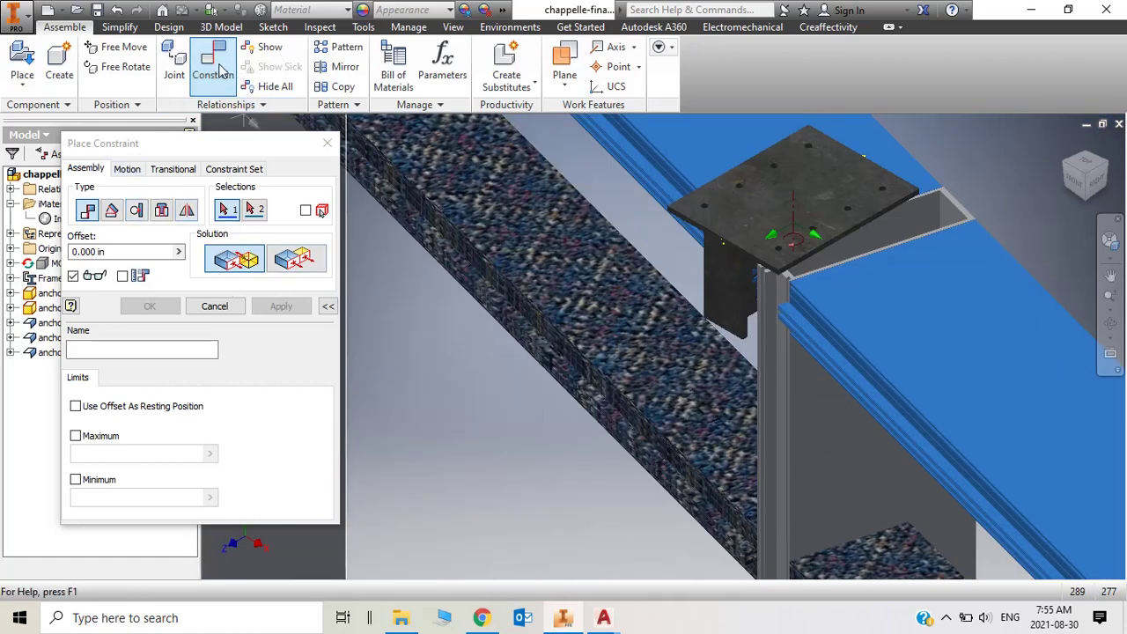
{"action": "left_click", "coordinate": [213, 61]}
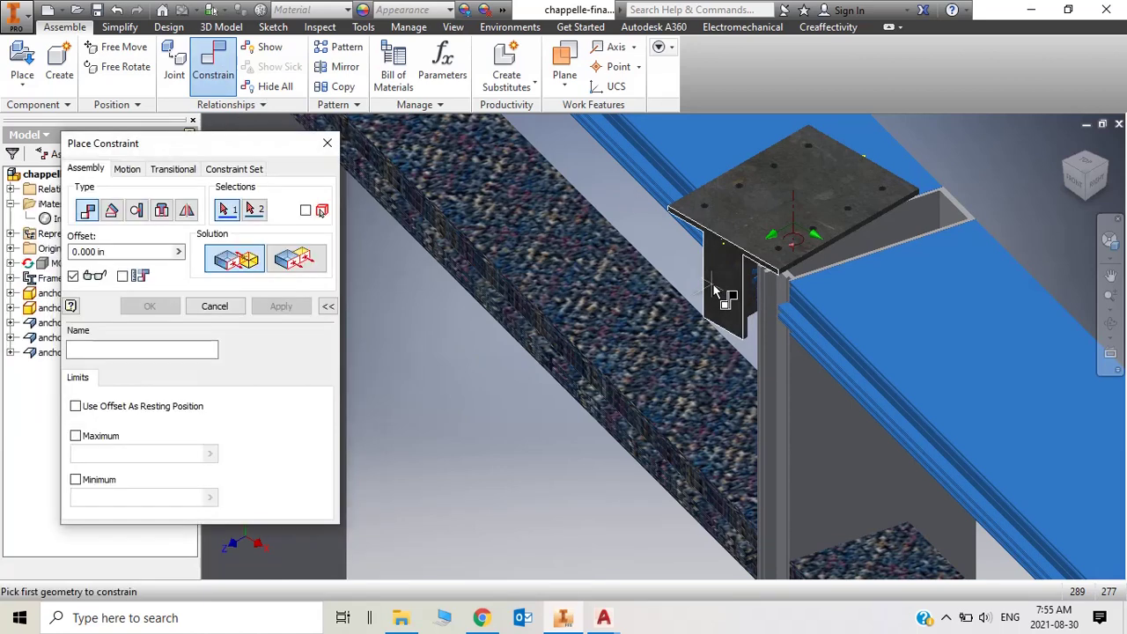
{"action": "left_click", "coordinate": [715, 291]}
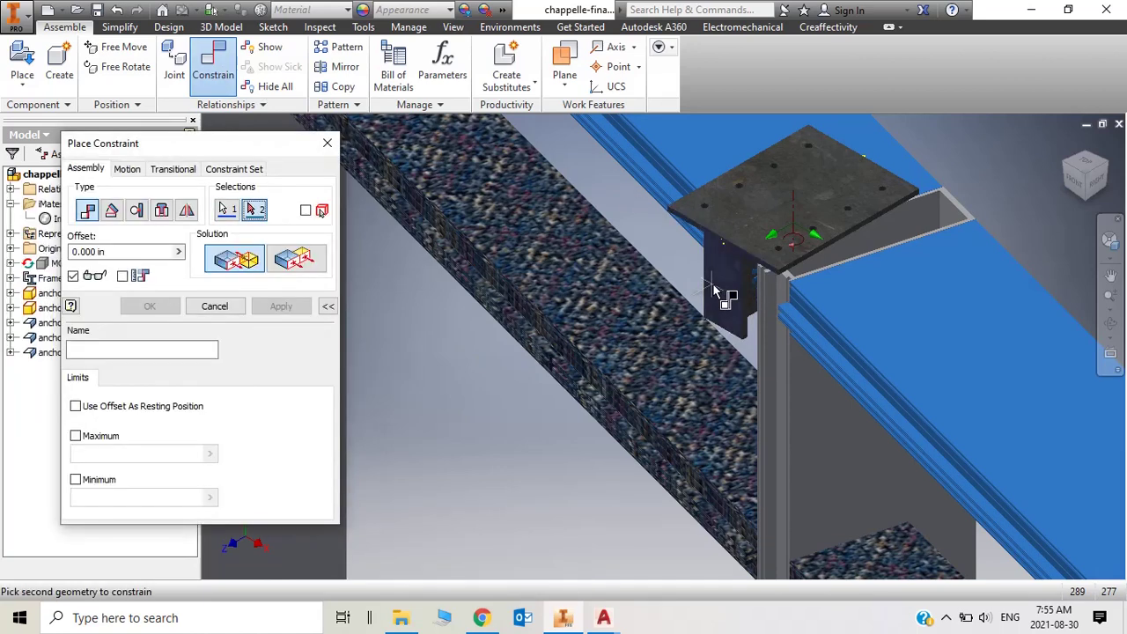
{"action": "scroll", "coordinate": [807, 292], "scroll_direction": "down", "scroll_amount": 5}
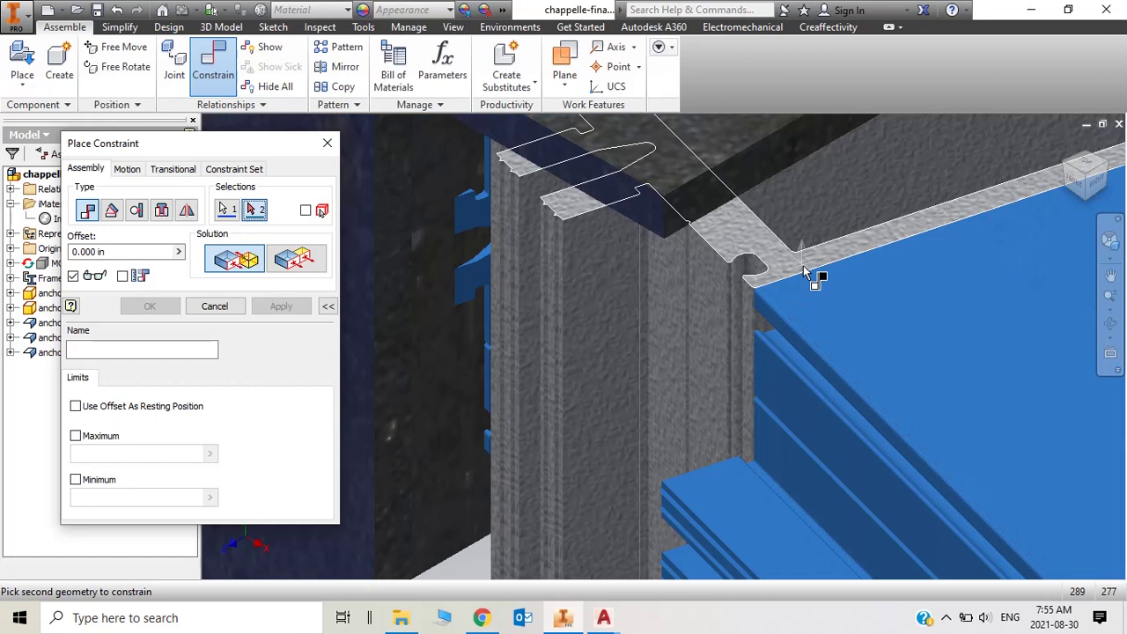
{"action": "scroll", "coordinate": [897, 229], "scroll_direction": "up", "scroll_amount": 5}
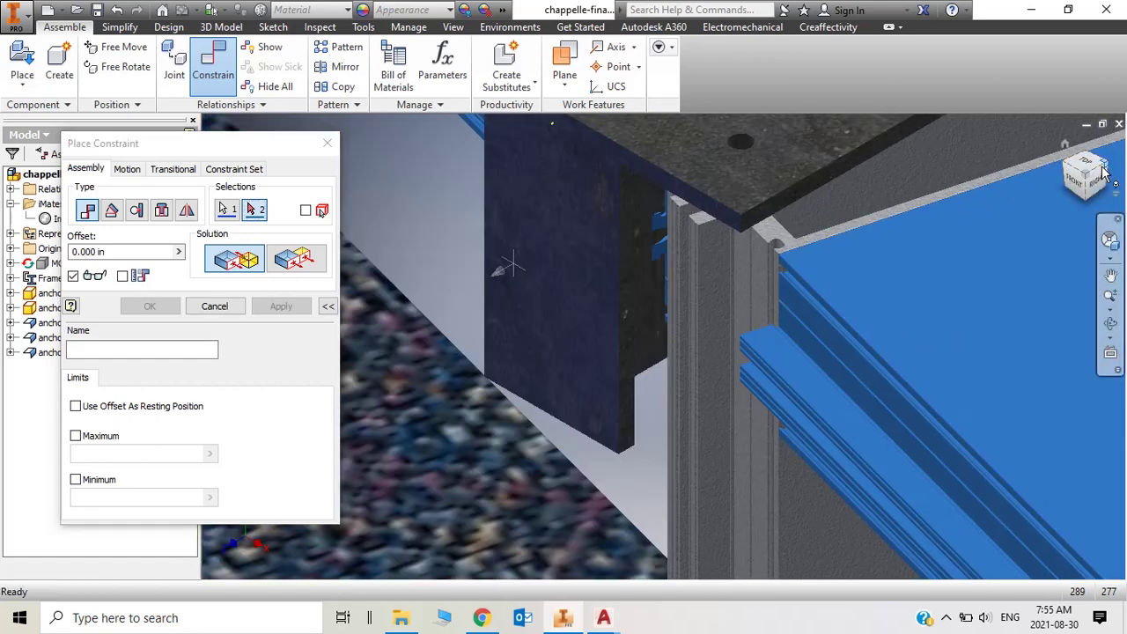
{"action": "left_click", "coordinate": [1100, 167]}
{"action": "scroll", "coordinate": [598, 229], "scroll_direction": "down", "scroll_amount": 6}
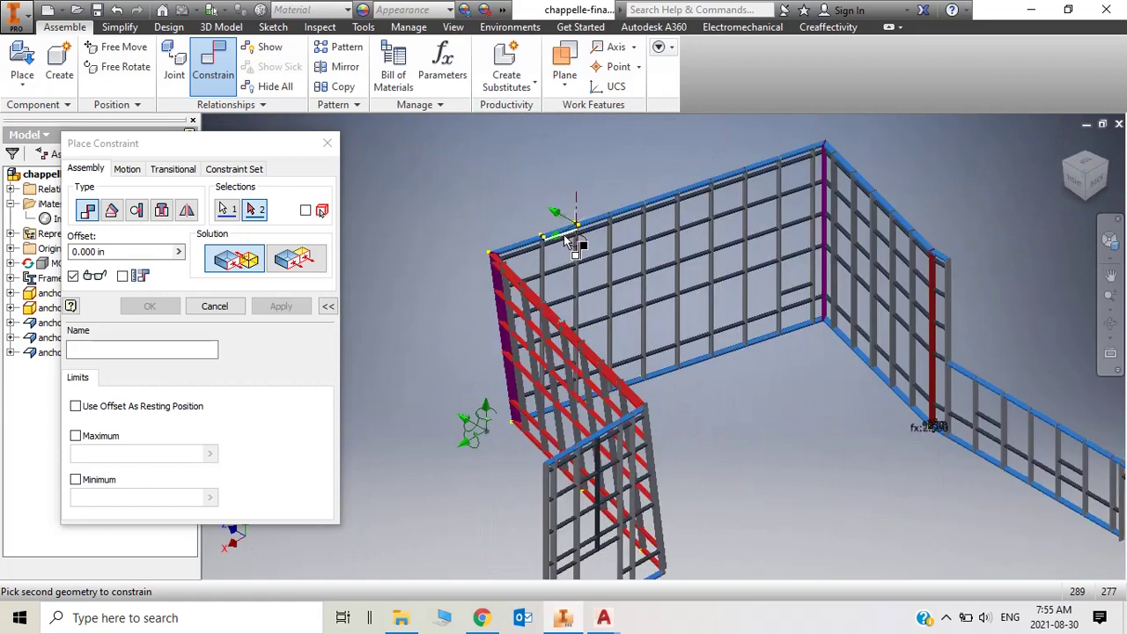
{"action": "scroll", "coordinate": [598, 176], "scroll_direction": "down", "scroll_amount": 3}
{"action": "scroll", "coordinate": [658, 246], "scroll_direction": "down", "scroll_amount": 5}
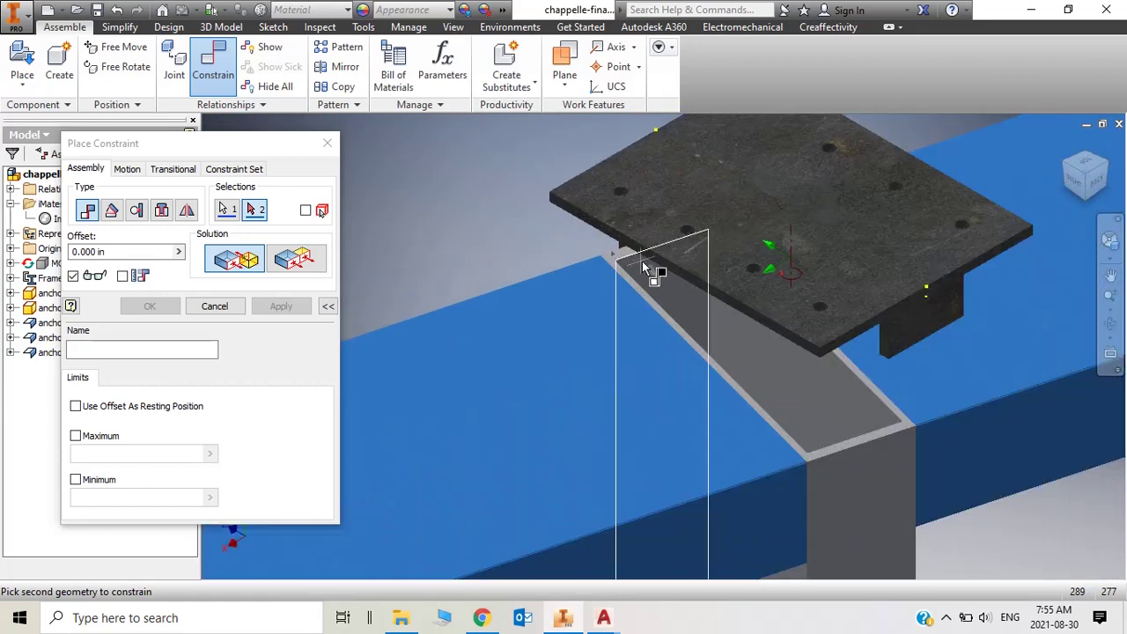
{"action": "left_click", "coordinate": [644, 262]}
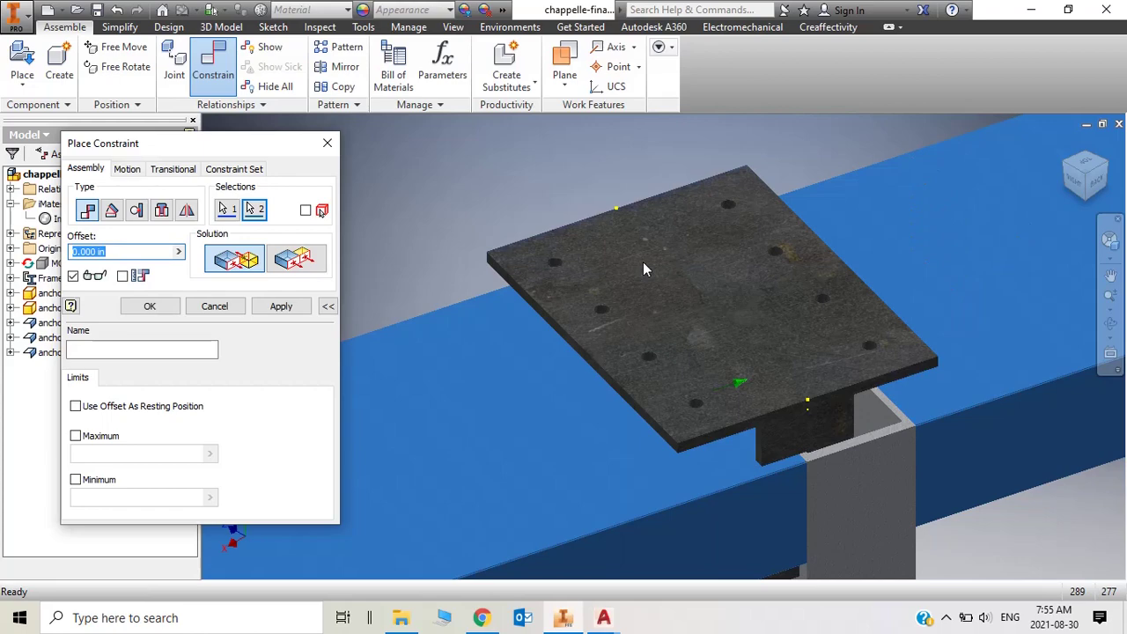
Apply the plate-to-mullion mate and orbit back to an angled view of the frame.
{"action": "left_click", "coordinate": [281, 306]}
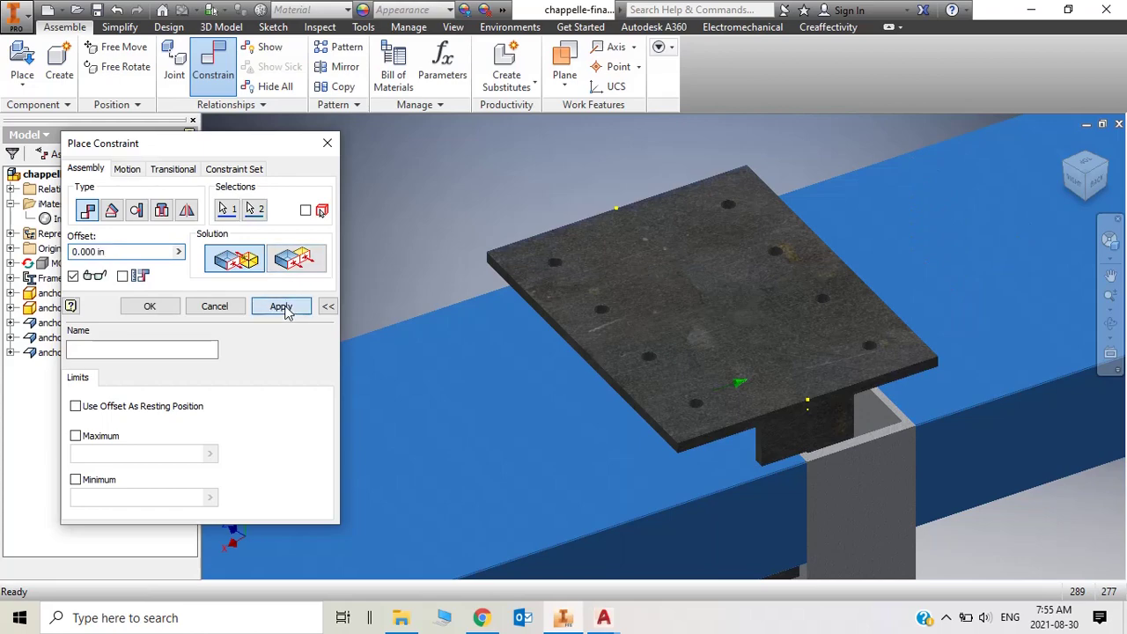
{"action": "left_click", "coordinate": [1068, 172]}
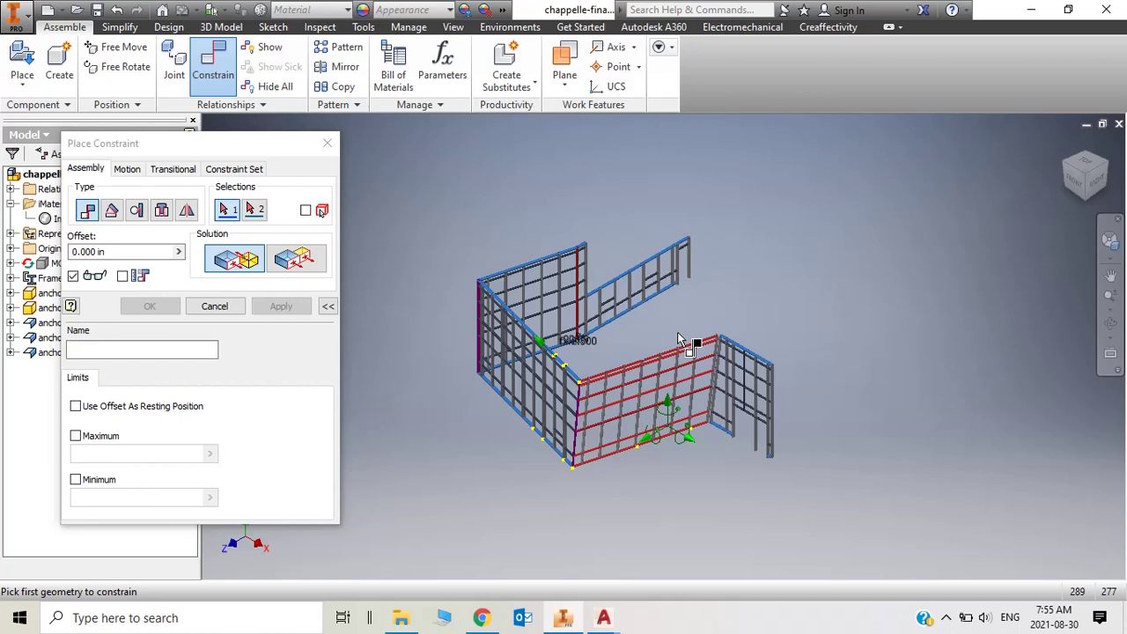
{"action": "scroll", "coordinate": [566, 365], "scroll_direction": "down", "scroll_amount": 8}
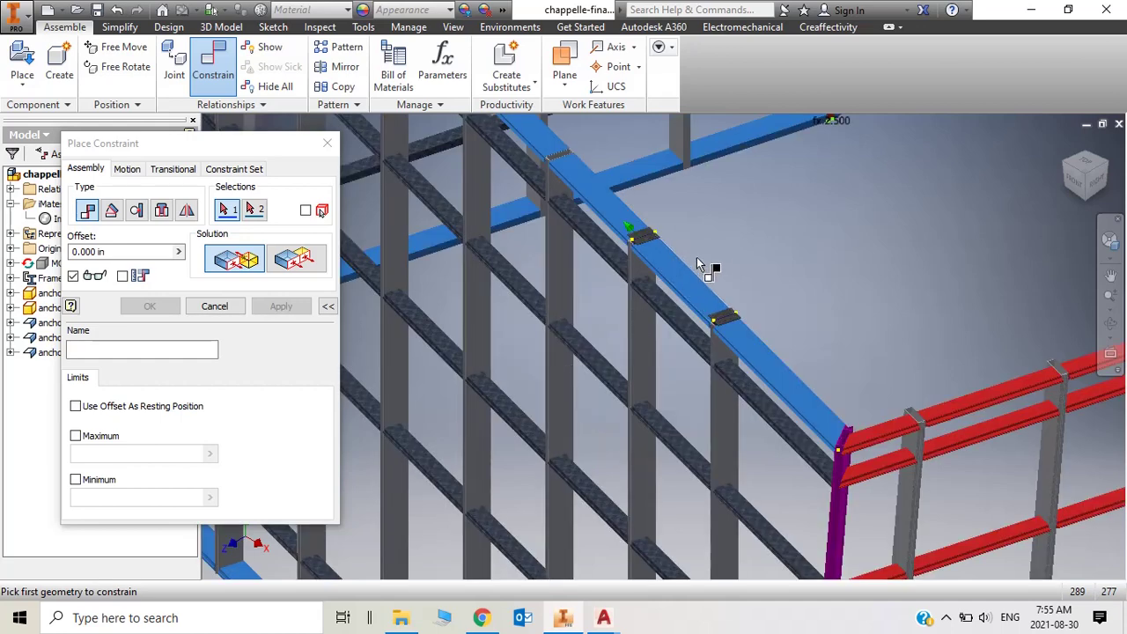
{"action": "scroll", "coordinate": [669, 238], "scroll_direction": "down", "scroll_amount": 3}
{"action": "scroll", "coordinate": [661, 231], "scroll_direction": "up", "scroll_amount": 3}
{"action": "scroll", "coordinate": [625, 251], "scroll_direction": "down", "scroll_amount": 5}
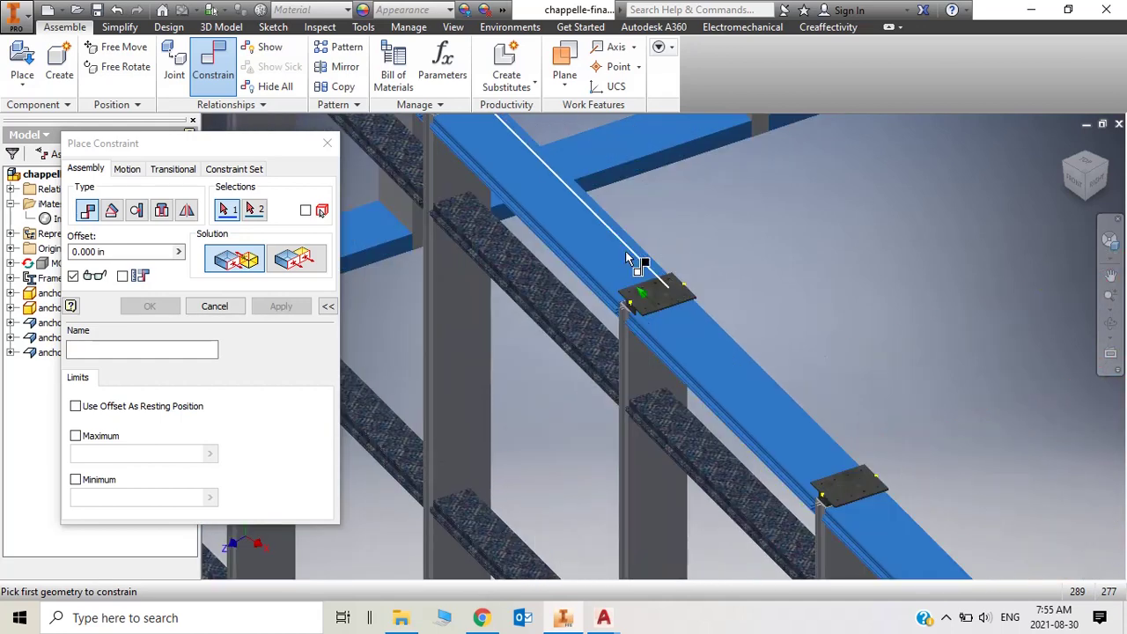
{"action": "scroll", "coordinate": [599, 475], "scroll_direction": "down", "scroll_amount": 4}
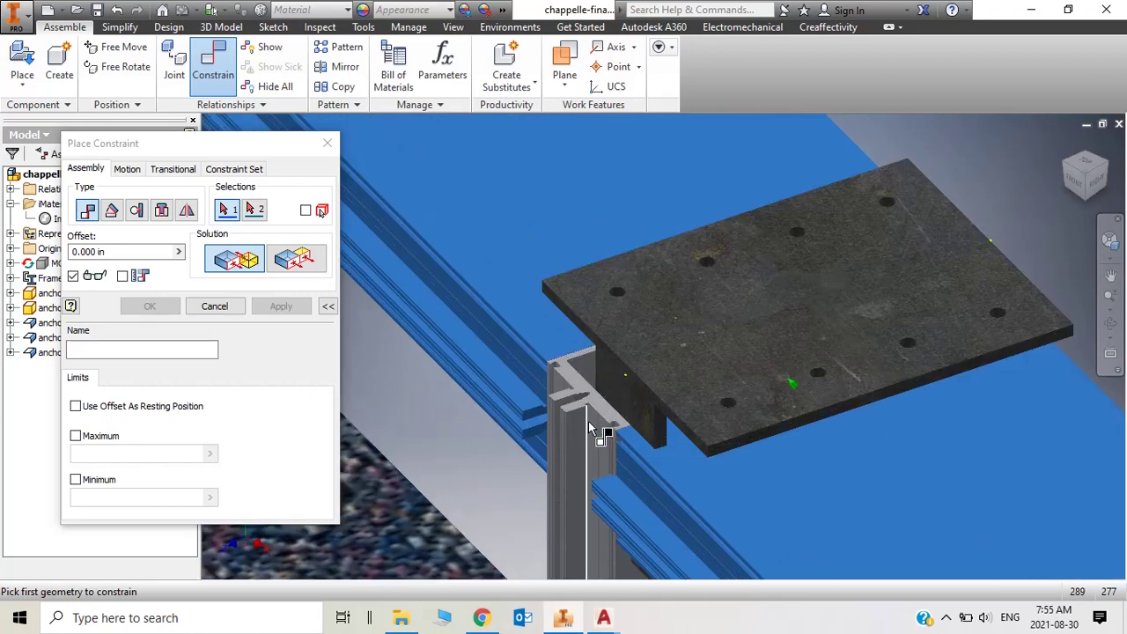
{"action": "left_click", "coordinate": [1067, 169]}
{"action": "middle_click_drag", "start_coordinate": [942, 230], "coordinate": [740, 405], "text": "shift"}
{"action": "scroll", "coordinate": [774, 332], "scroll_direction": "up", "scroll_amount": 6}
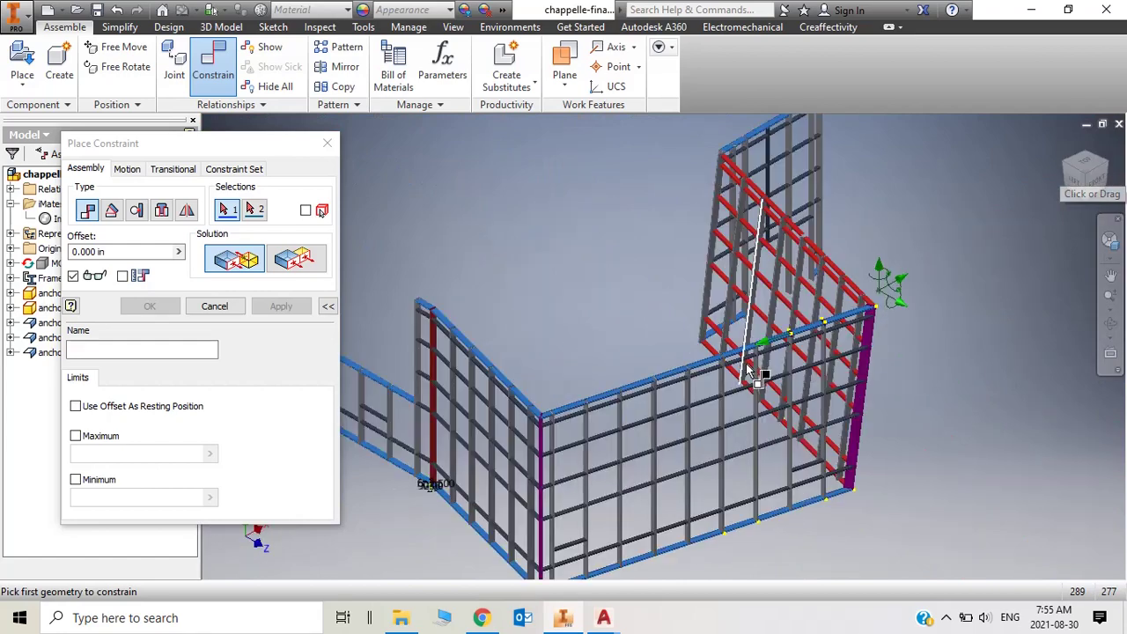
Mate the mullion's vertical edge to the next anchor plate's edge at 0.000 in and apply.
{"action": "scroll", "coordinate": [754, 327], "scroll_direction": "down", "scroll_amount": 5}
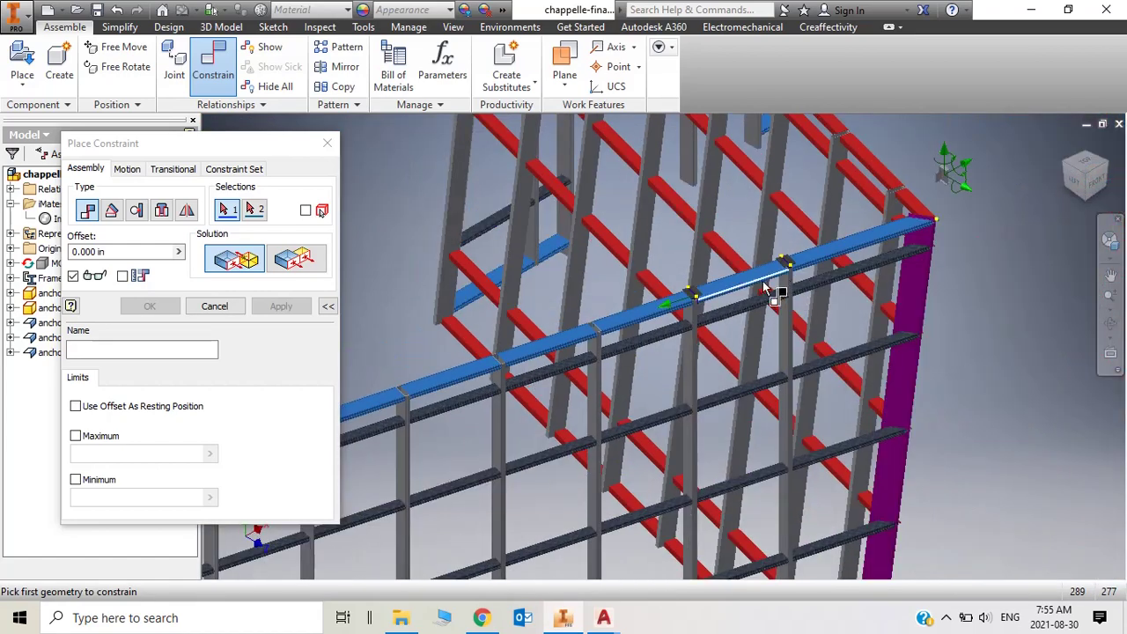
{"action": "scroll", "coordinate": [701, 300], "scroll_direction": "up", "scroll_amount": 5}
{"action": "scroll", "coordinate": [702, 300], "scroll_direction": "up", "scroll_amount": 4}
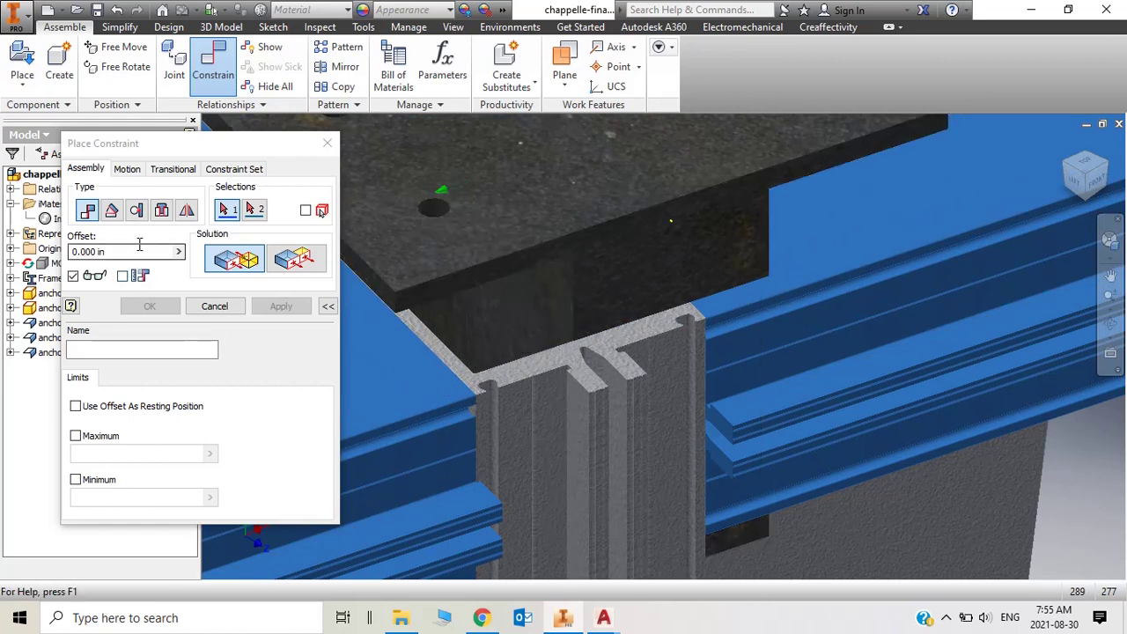
{"action": "left_click", "coordinate": [567, 294]}
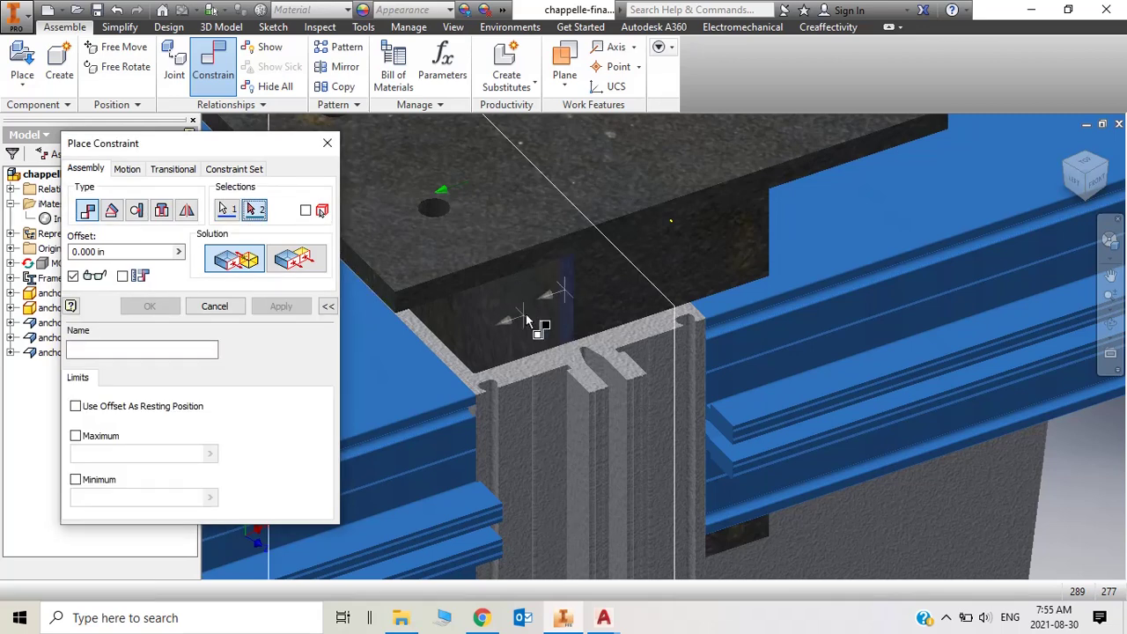
{"action": "left_click", "coordinate": [462, 362]}
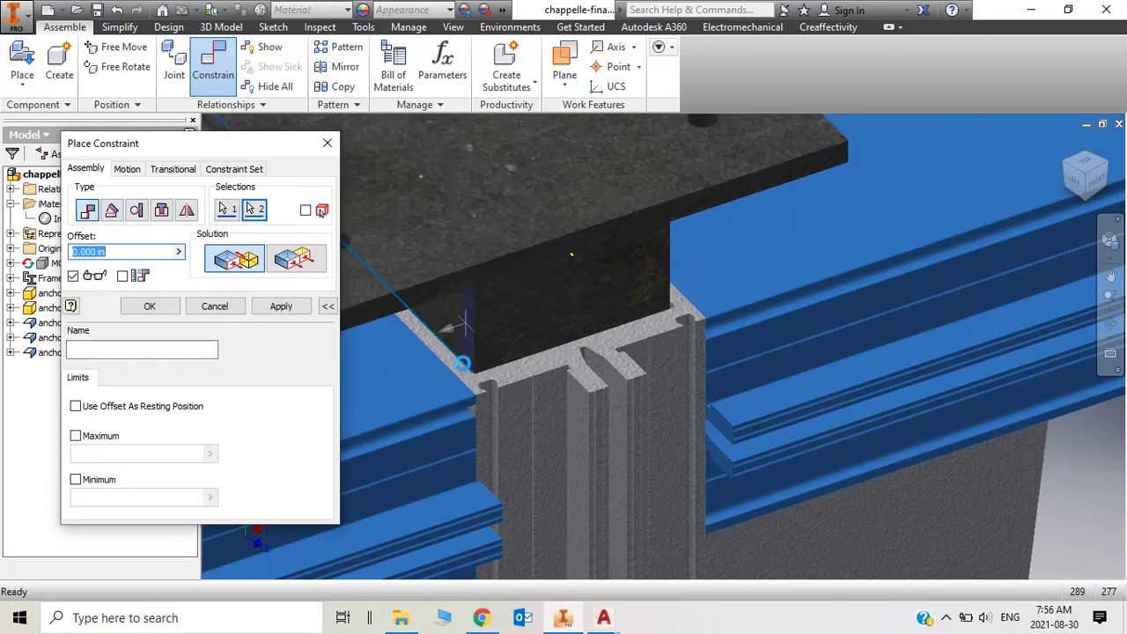
{"action": "left_click", "coordinate": [280, 307]}
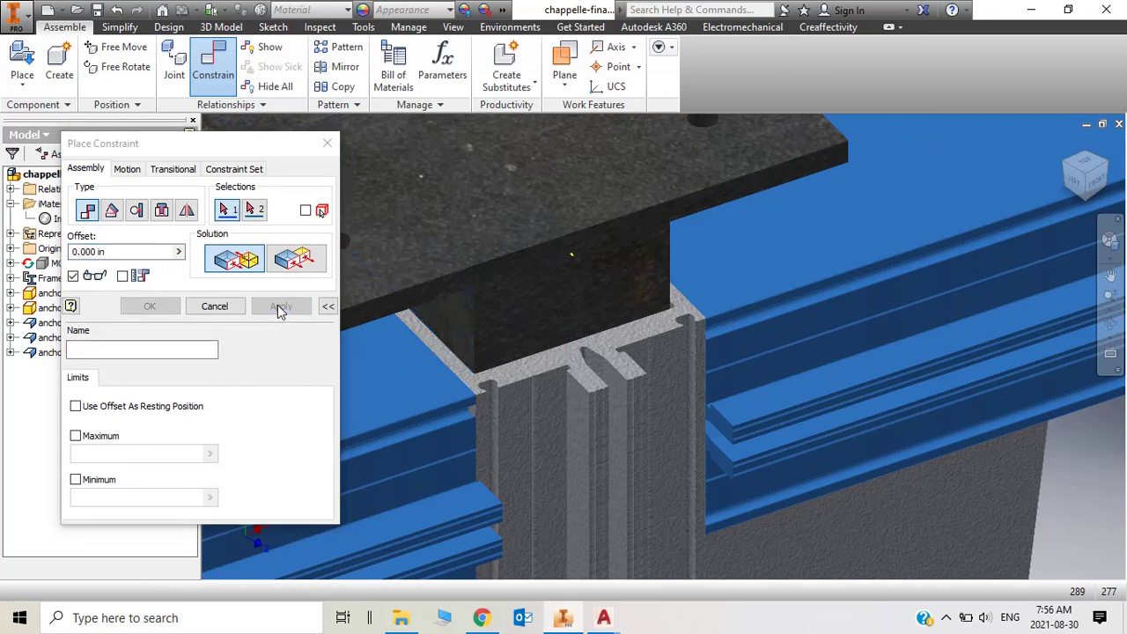
{"action": "left_click", "coordinate": [215, 305]}
{"action": "scroll", "coordinate": [613, 325], "scroll_direction": "down", "scroll_amount": 6}
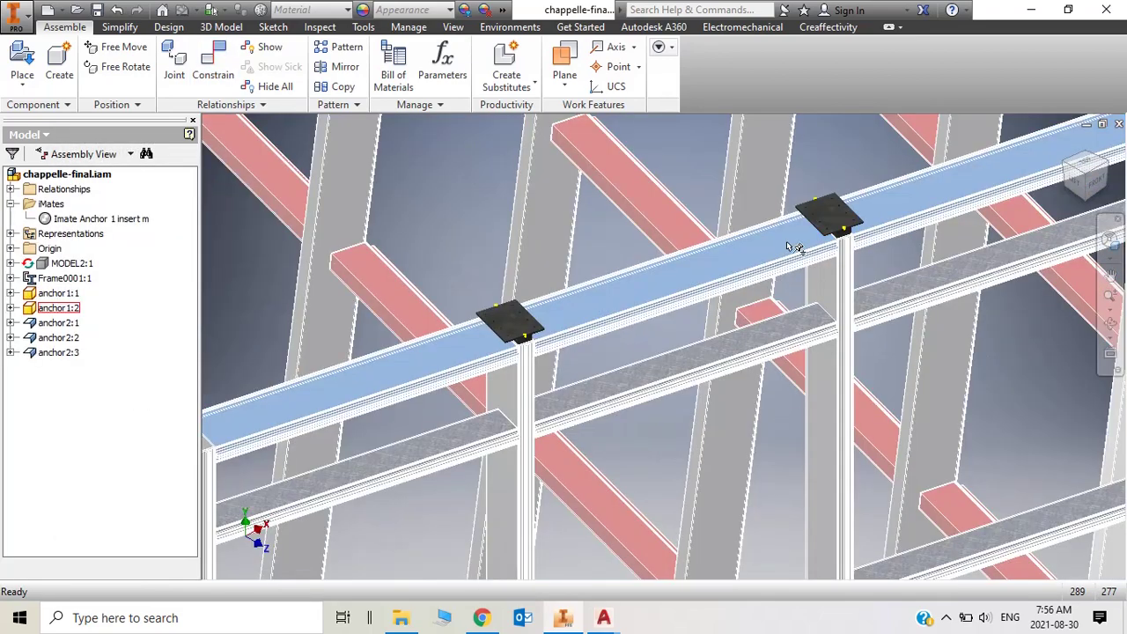
{"action": "left_click", "coordinate": [797, 251]}
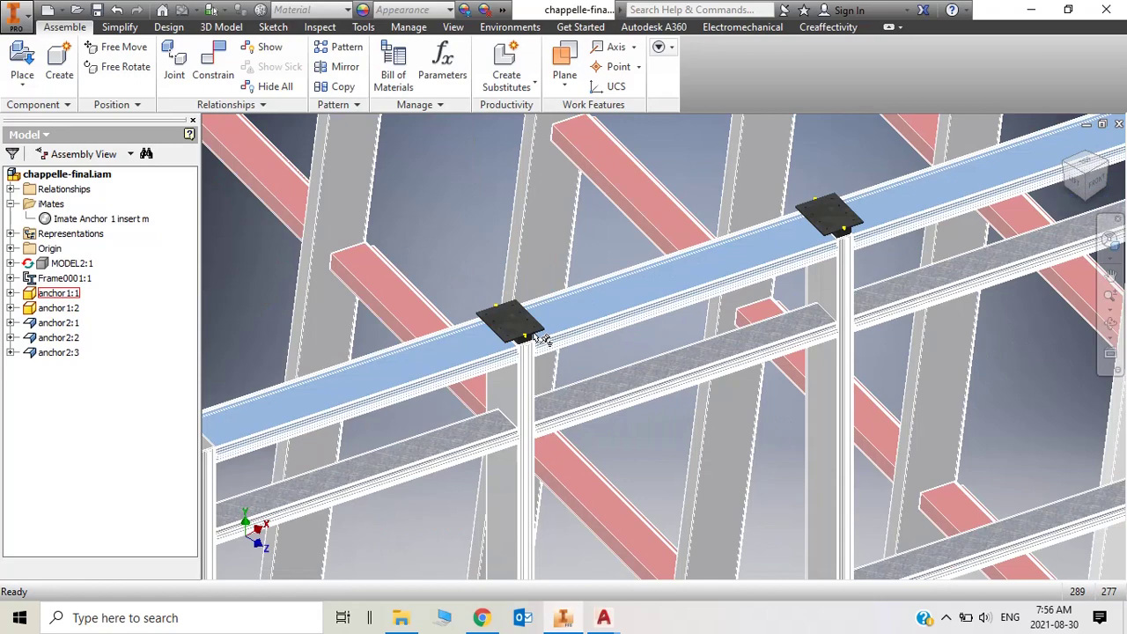
{"action": "left_click", "coordinate": [534, 341]}
{"action": "scroll", "coordinate": [534, 342], "scroll_direction": "up", "scroll_amount": 6}
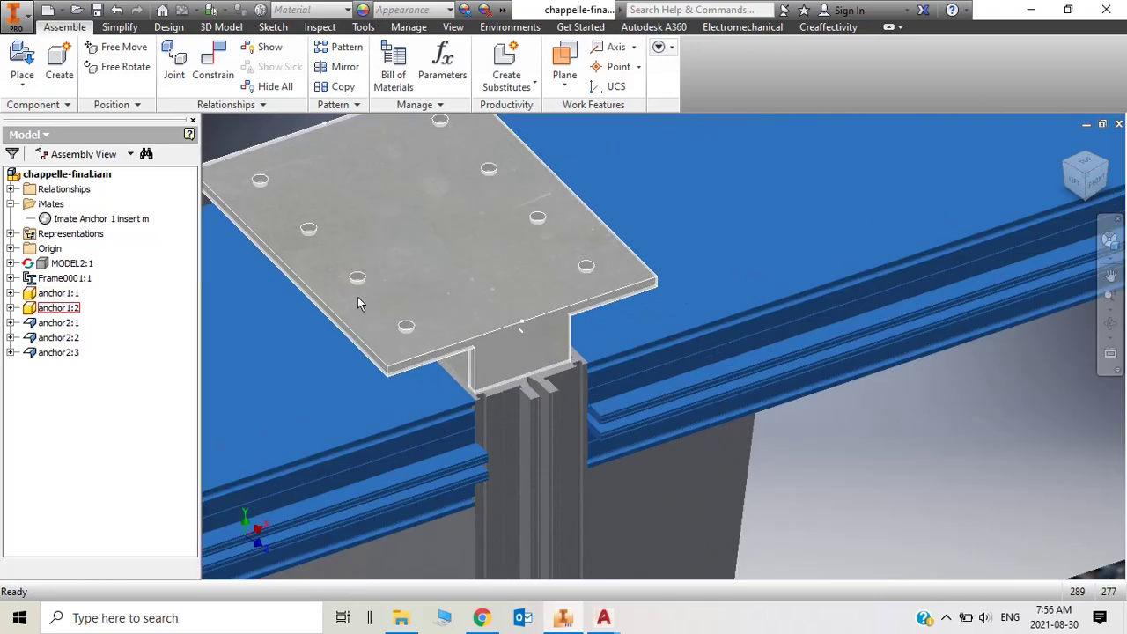
{"action": "scroll", "coordinate": [437, 367], "scroll_direction": "down", "scroll_amount": 8}
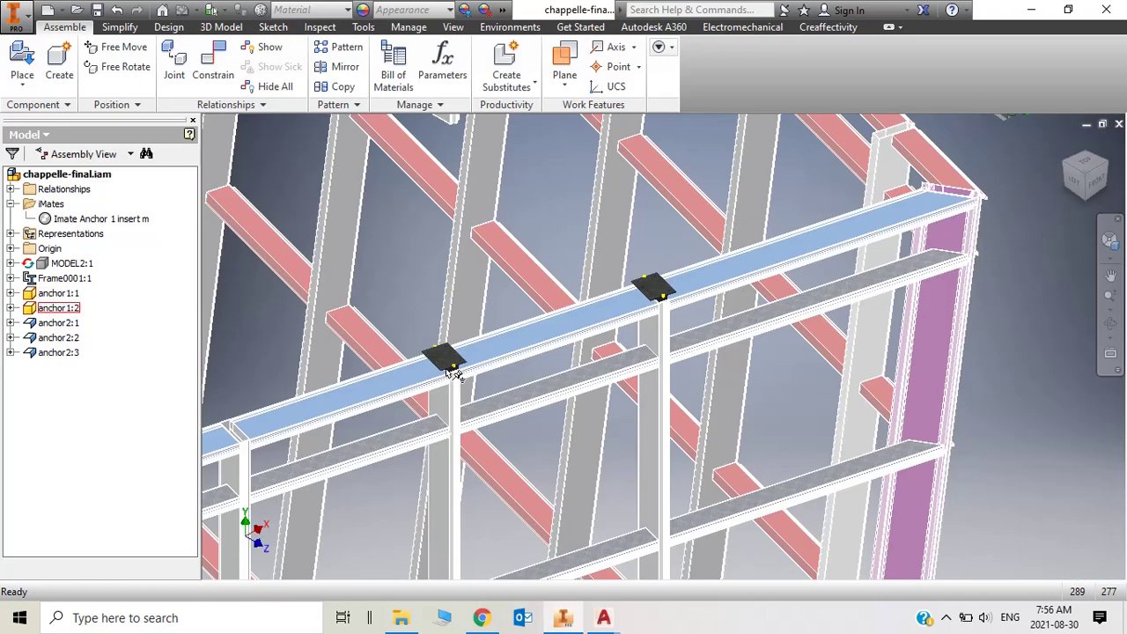
{"action": "left_click", "coordinate": [449, 371]}
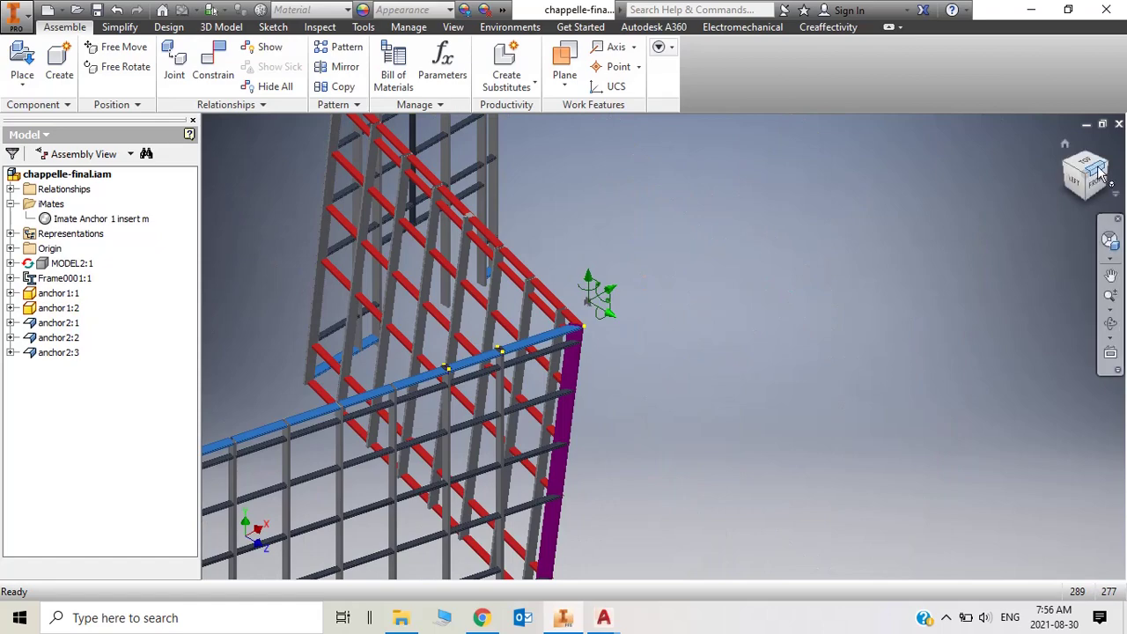
{"action": "left_click", "coordinate": [1111, 168]}
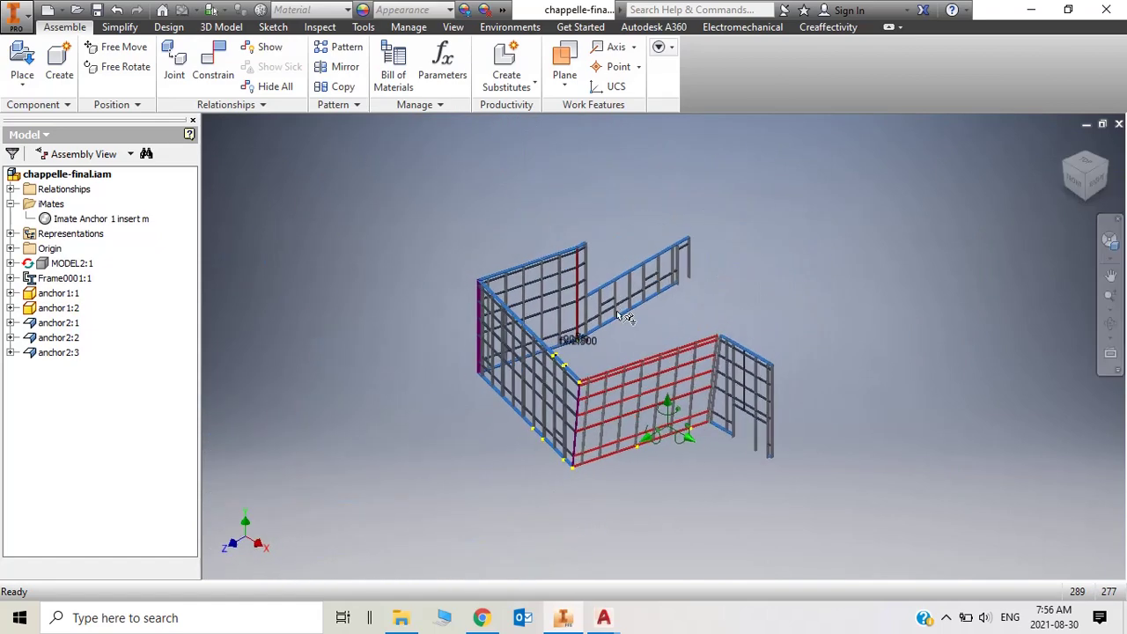
{"action": "scroll", "coordinate": [627, 388], "scroll_direction": "up", "scroll_amount": 6}
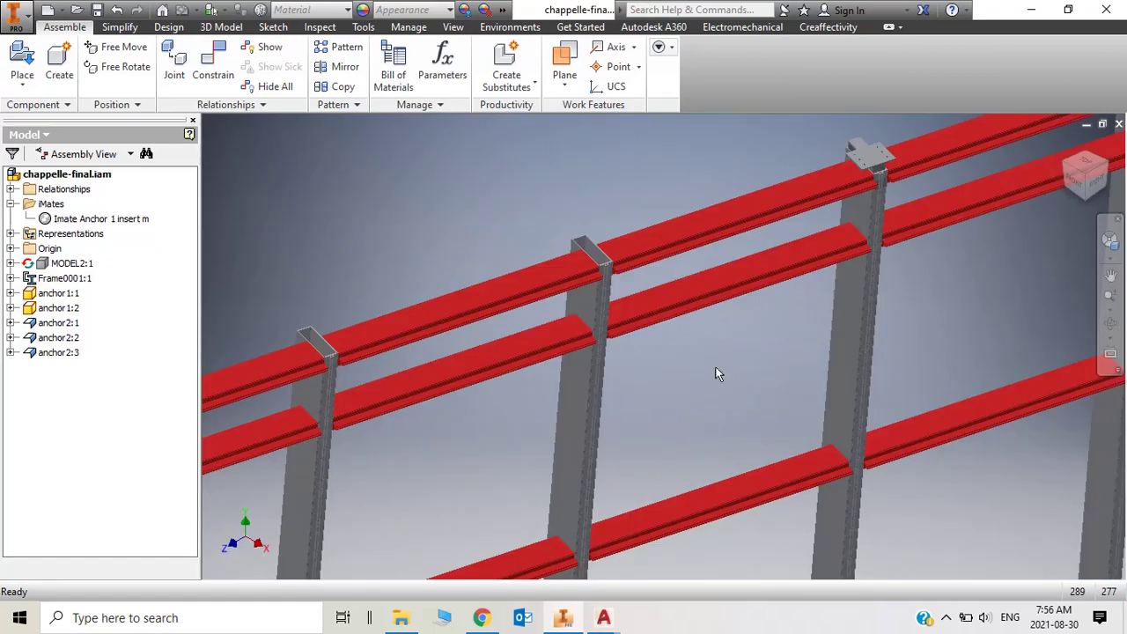
Mate the anchor2:2 plate face to the column top face, then close Place Constraint.
{"action": "scroll", "coordinate": [892, 155], "scroll_direction": "down", "scroll_amount": 3}
{"action": "scroll", "coordinate": [911, 150], "scroll_direction": "up", "scroll_amount": 4}
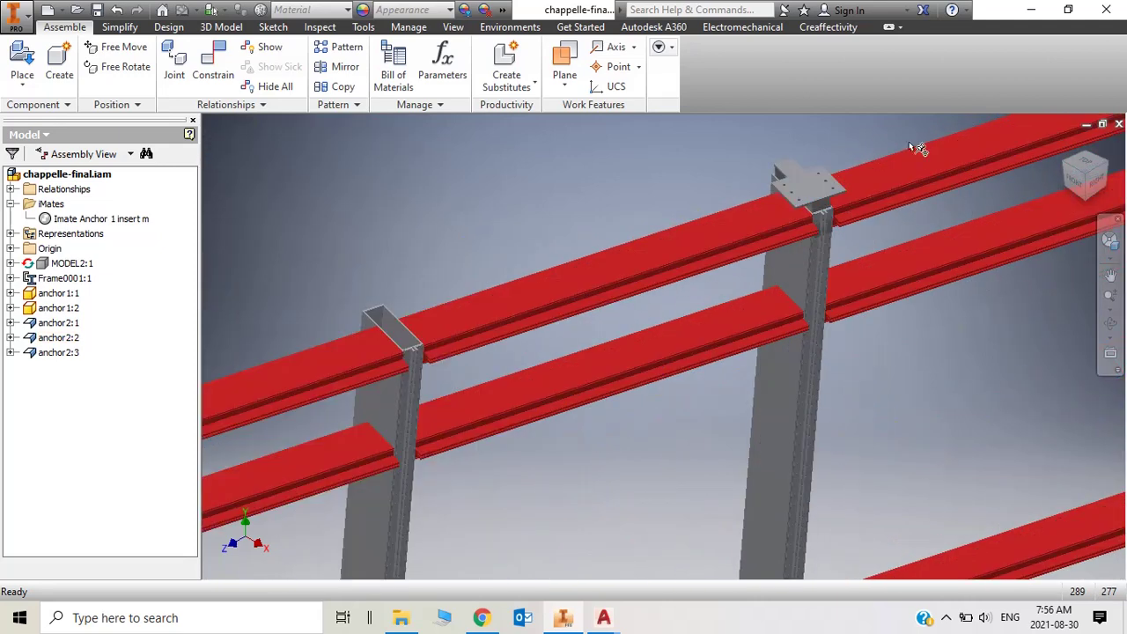
{"action": "scroll", "coordinate": [916, 148], "scroll_direction": "up", "scroll_amount": 3}
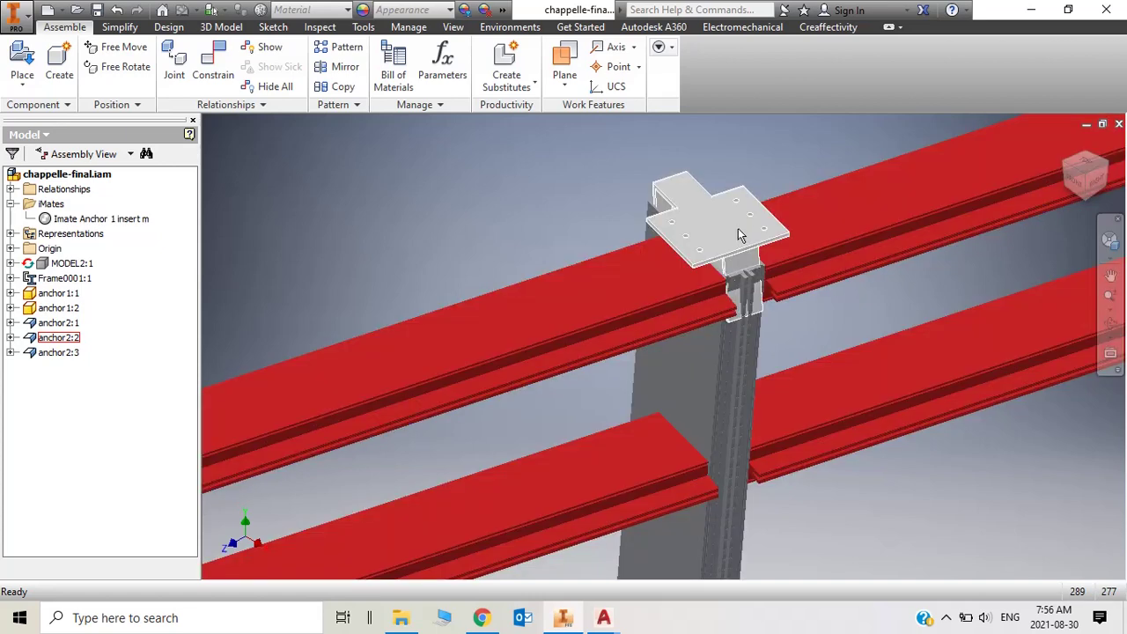
{"action": "left_click", "coordinate": [738, 228]}
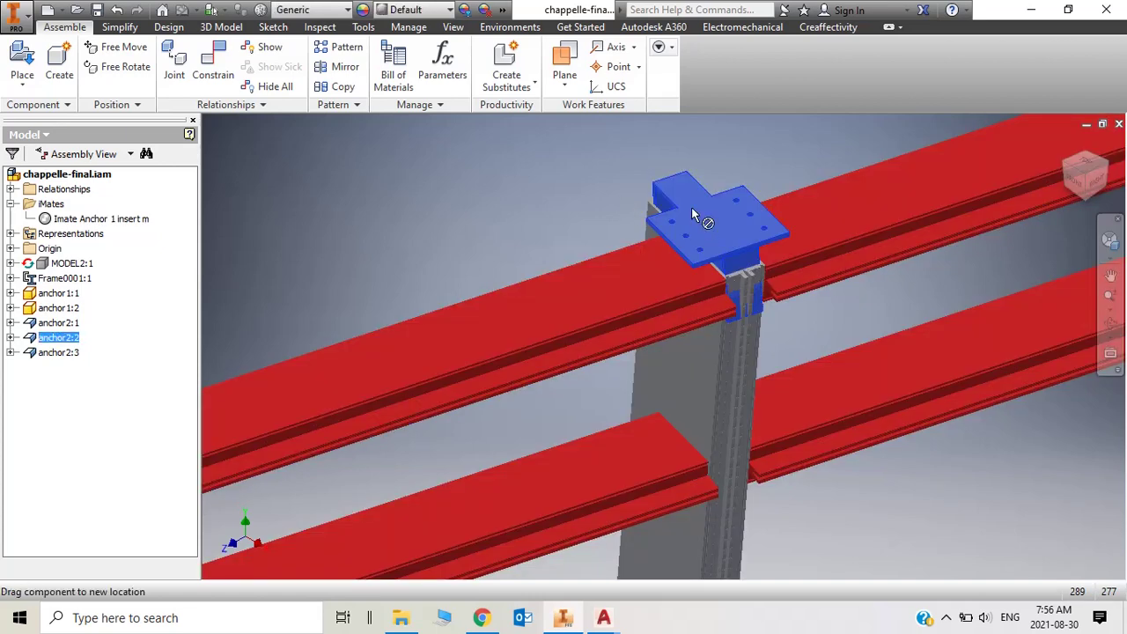
{"action": "left_click", "coordinate": [731, 264]}
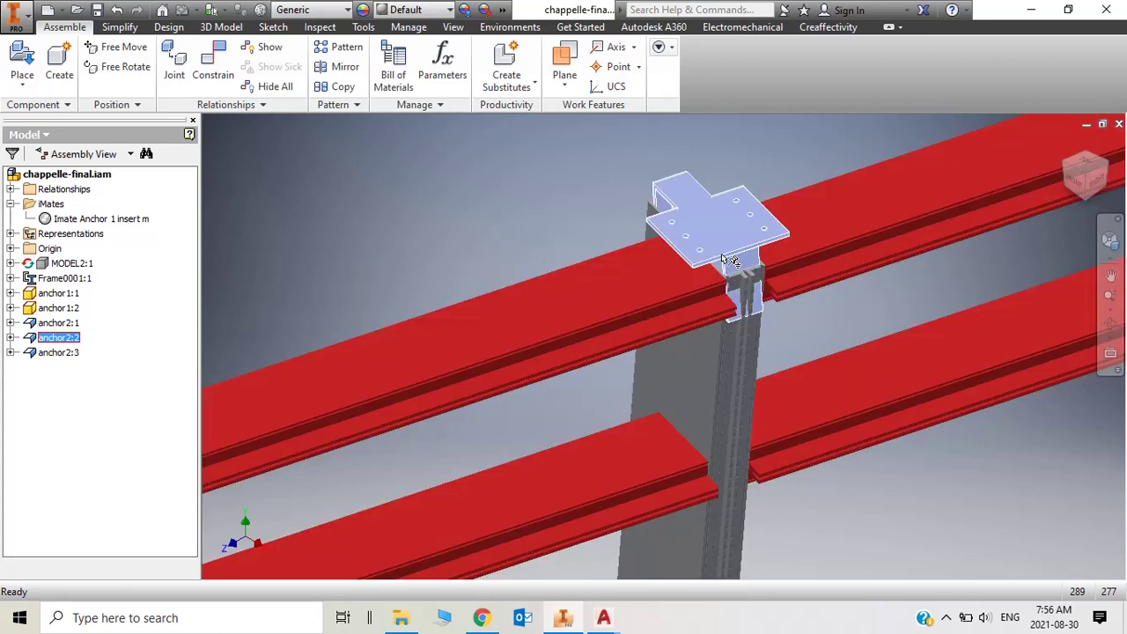
{"action": "left_click", "coordinate": [217, 79]}
{"action": "left_click", "coordinate": [722, 235]}
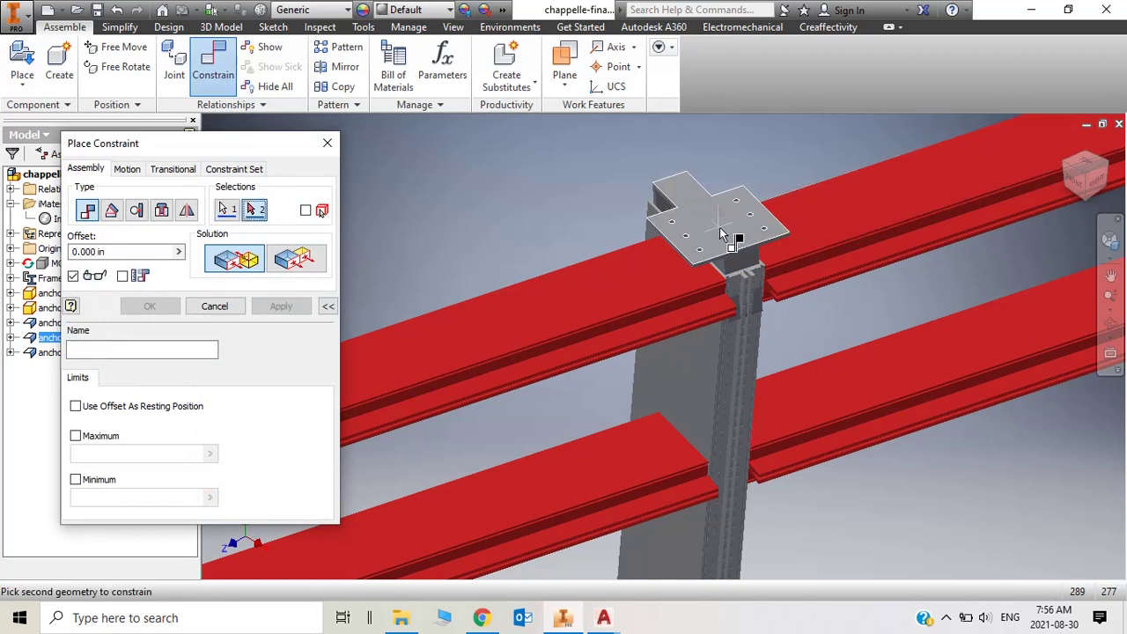
{"action": "left_click", "coordinate": [709, 245]}
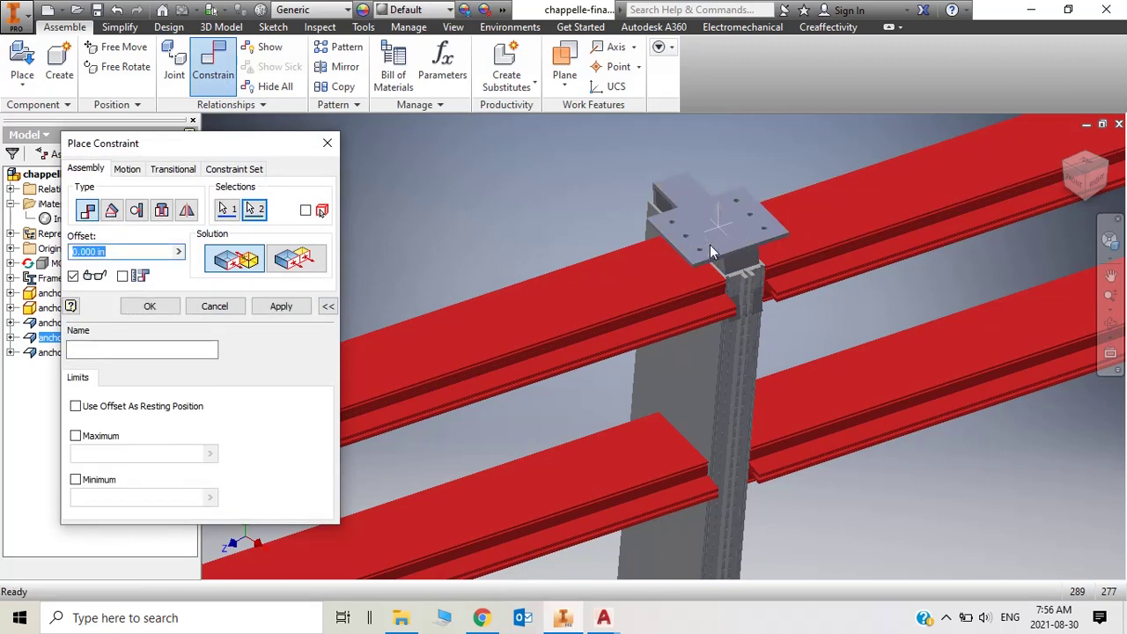
{"action": "right_click", "coordinate": [710, 244]}
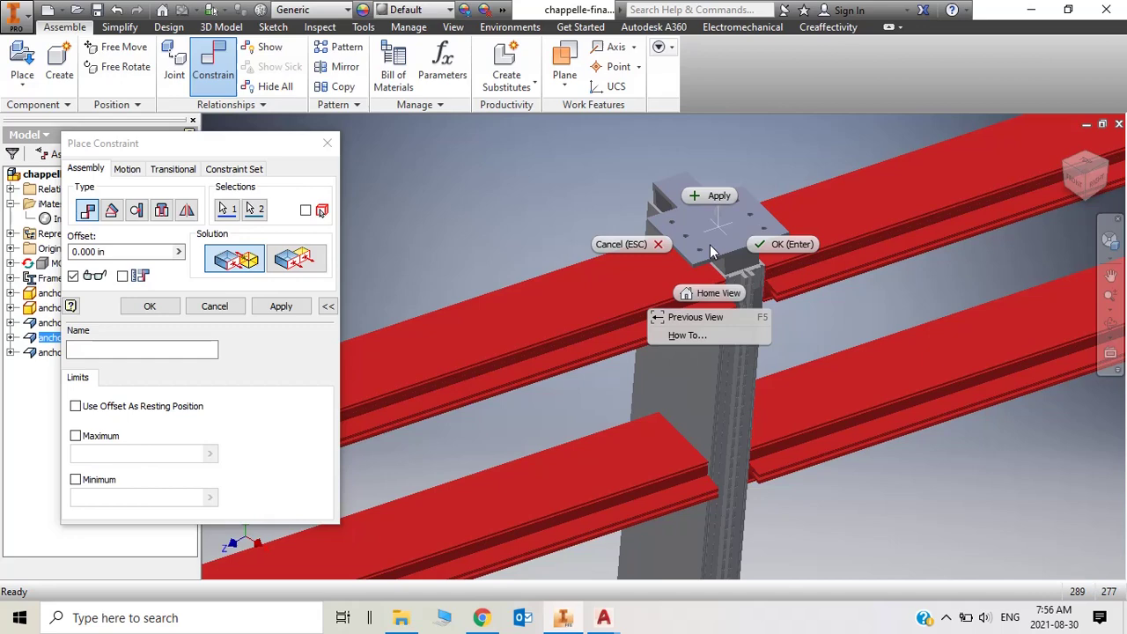
{"action": "left_click", "coordinate": [325, 145]}
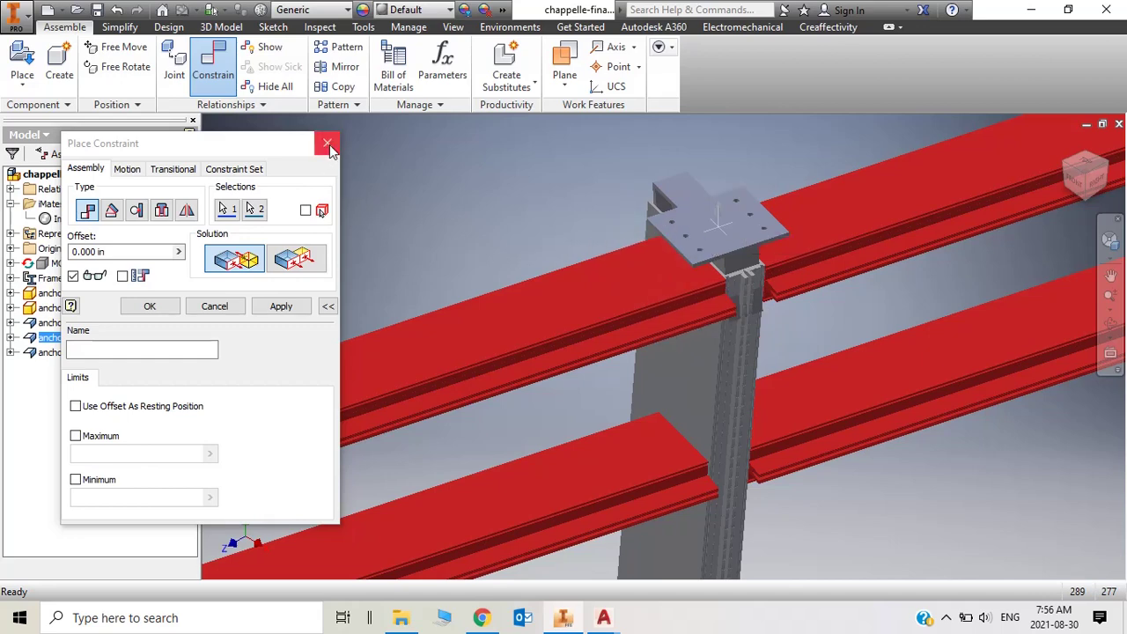
{"action": "left_click", "coordinate": [325, 143]}
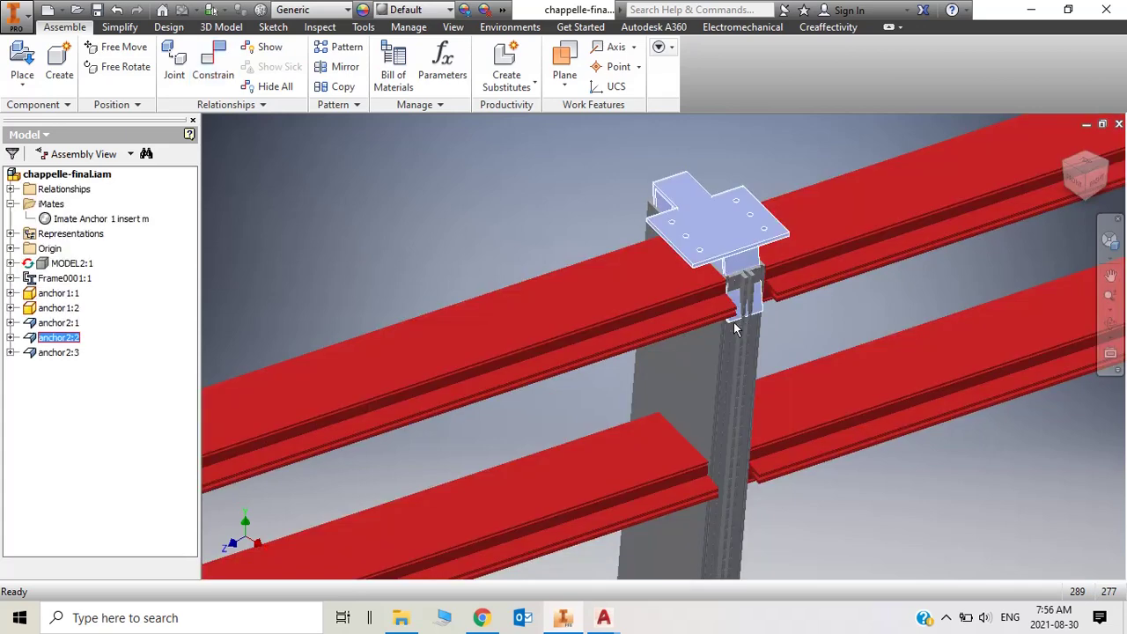
{"action": "scroll", "coordinate": [775, 300], "scroll_direction": "down", "scroll_amount": 3}
{"action": "scroll", "coordinate": [775, 300], "scroll_direction": "down", "scroll_amount": 5}
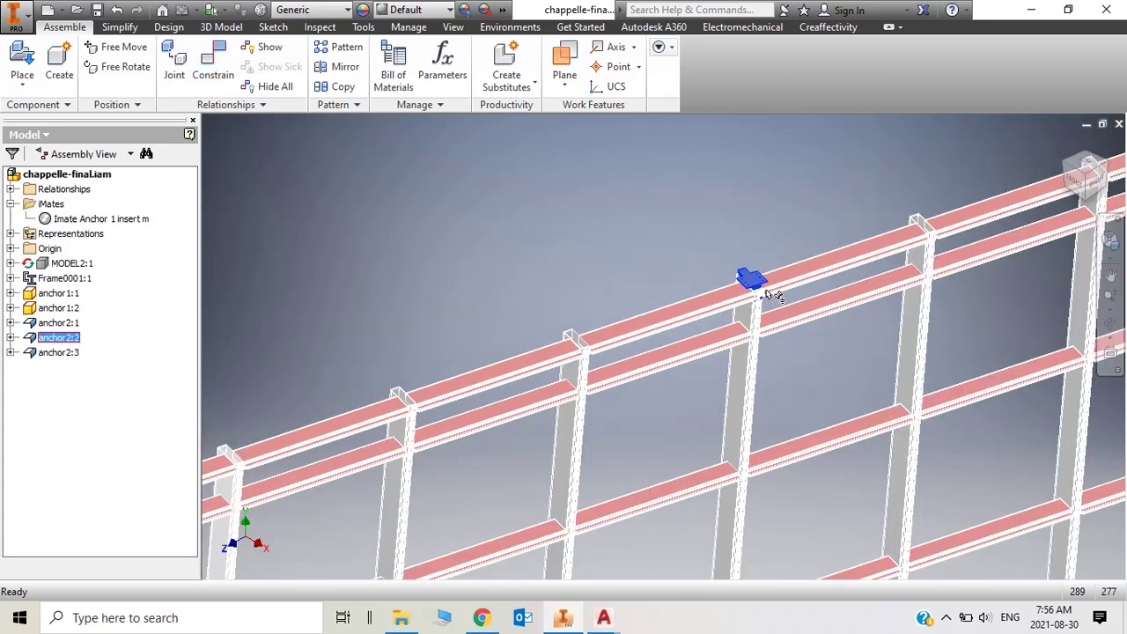
{"action": "scroll", "coordinate": [709, 333], "scroll_direction": "up", "scroll_amount": 5}
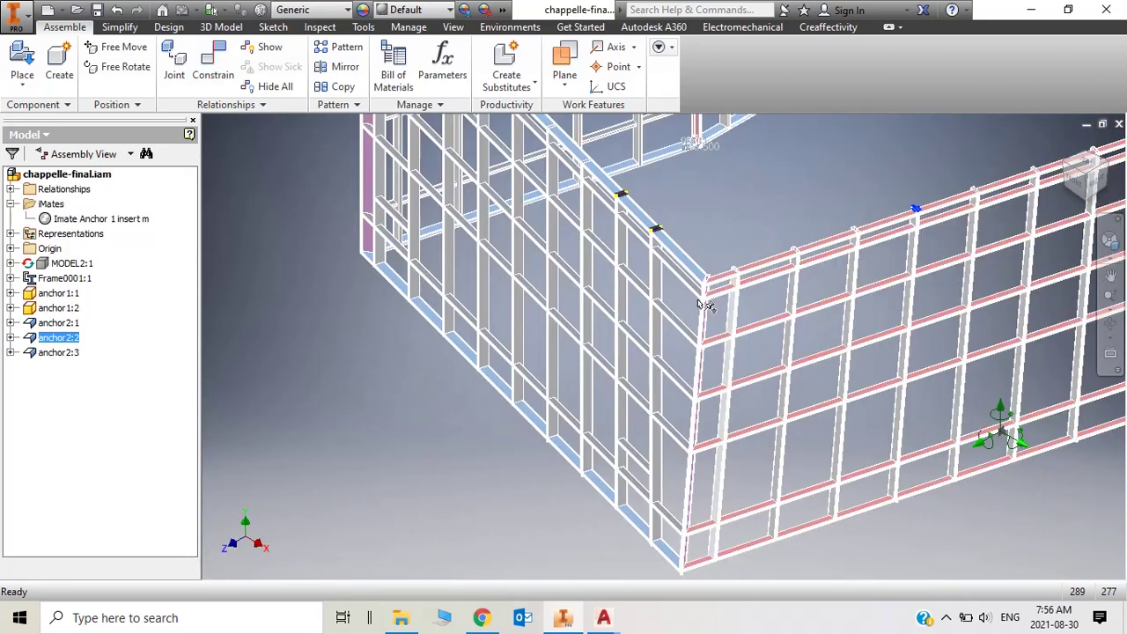
{"action": "scroll", "coordinate": [710, 281], "scroll_direction": "up", "scroll_amount": 4}
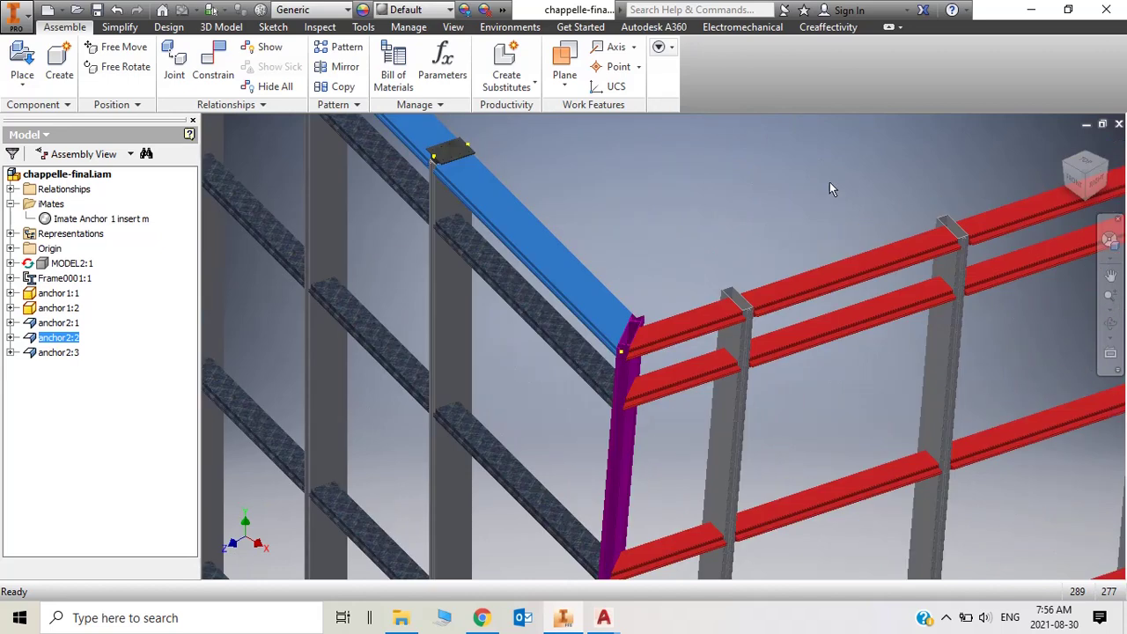
{"action": "scroll", "coordinate": [792, 207], "scroll_direction": "down", "scroll_amount": 5}
{"action": "scroll", "coordinate": [828, 195], "scroll_direction": "up", "scroll_amount": 5}
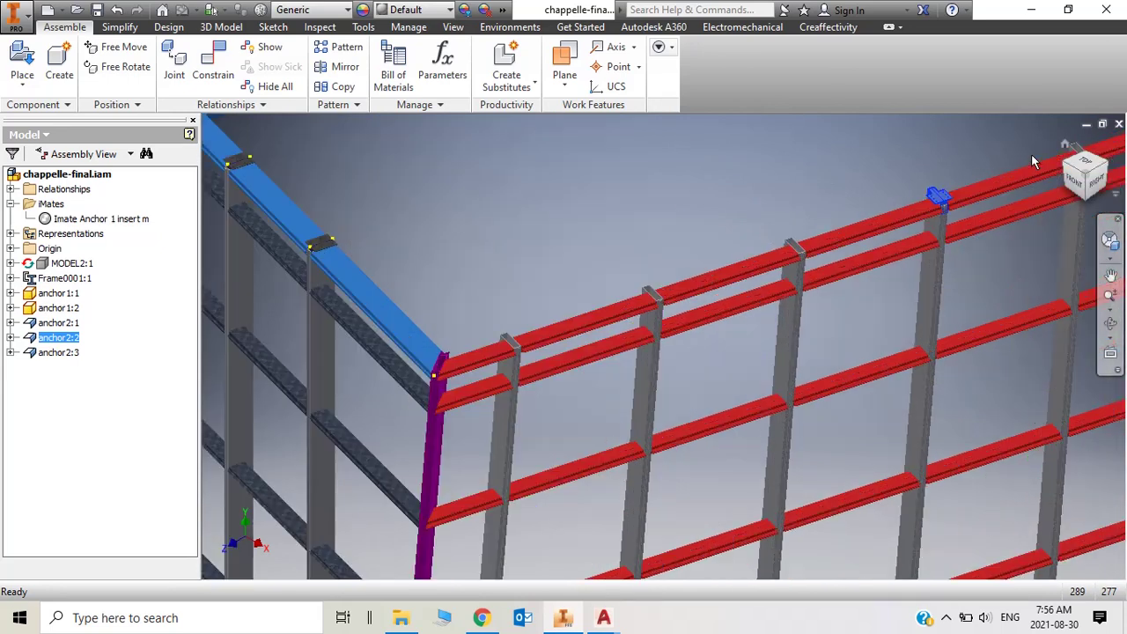
{"action": "scroll", "coordinate": [920, 204], "scroll_direction": "up", "scroll_amount": 5}
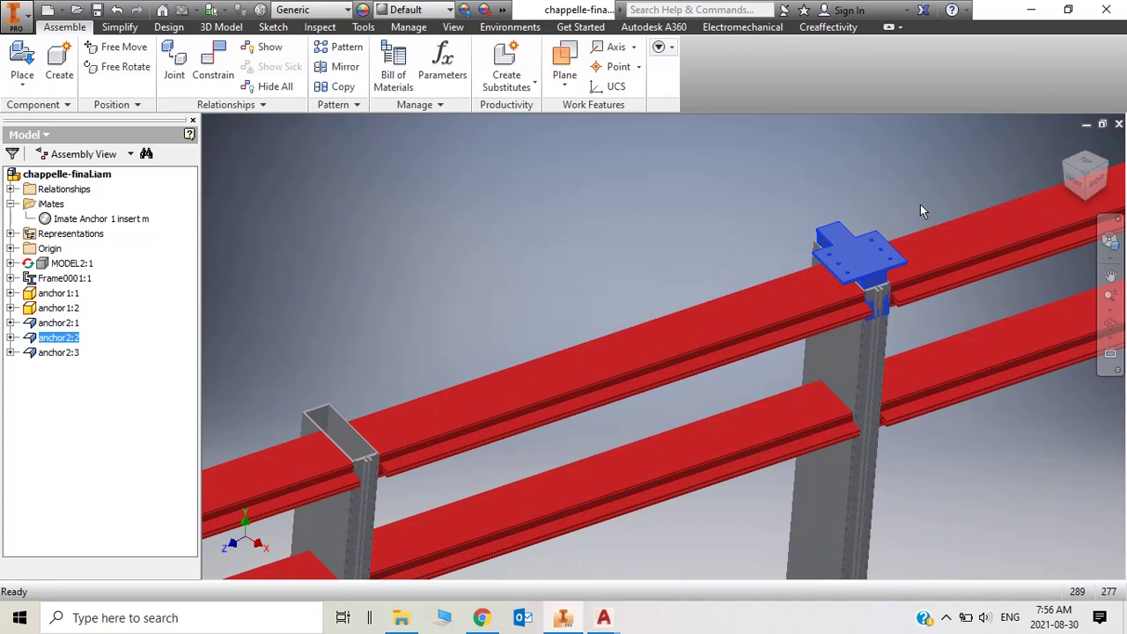
{"action": "scroll", "coordinate": [919, 204], "scroll_direction": "down", "scroll_amount": 5}
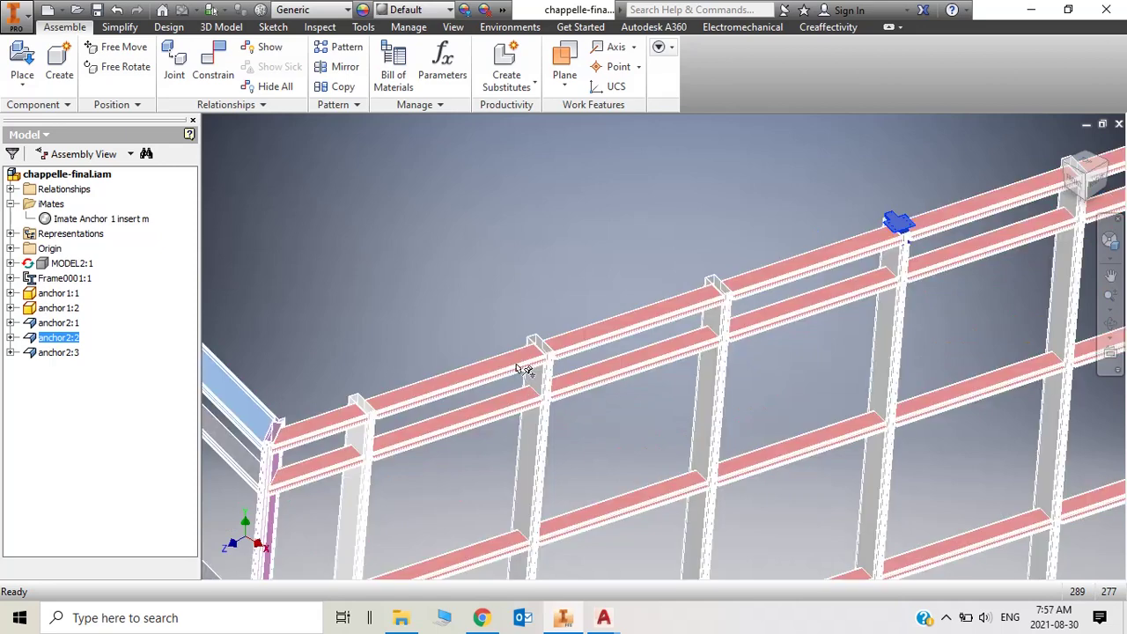
{"action": "scroll", "coordinate": [521, 366], "scroll_direction": "up", "scroll_amount": 5}
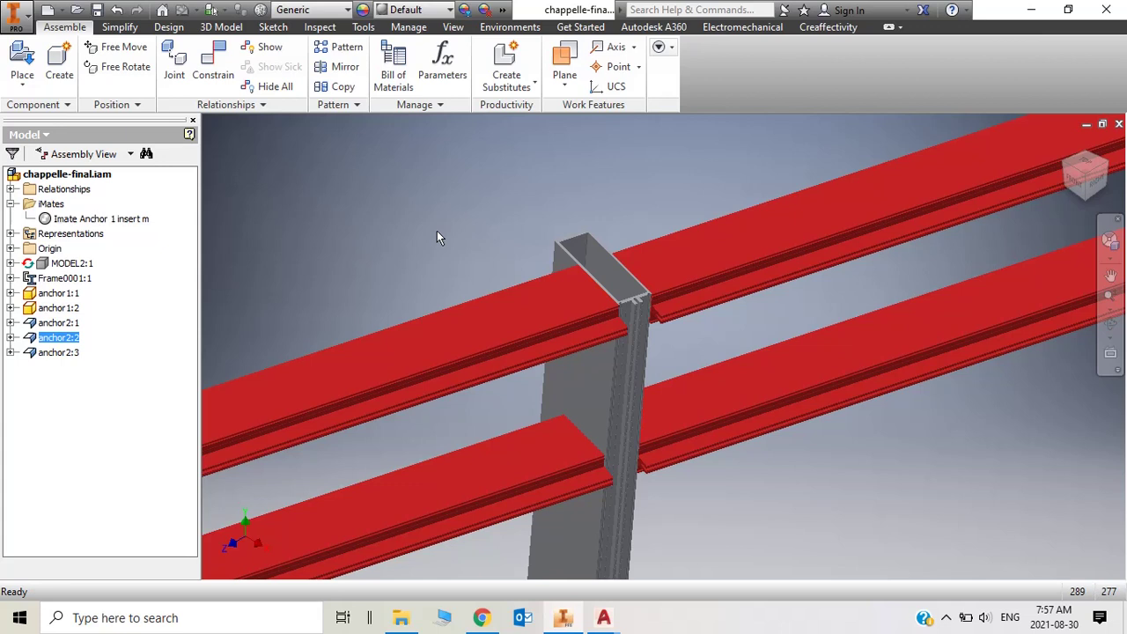
{"action": "scroll", "coordinate": [488, 243], "scroll_direction": "down", "scroll_amount": 4}
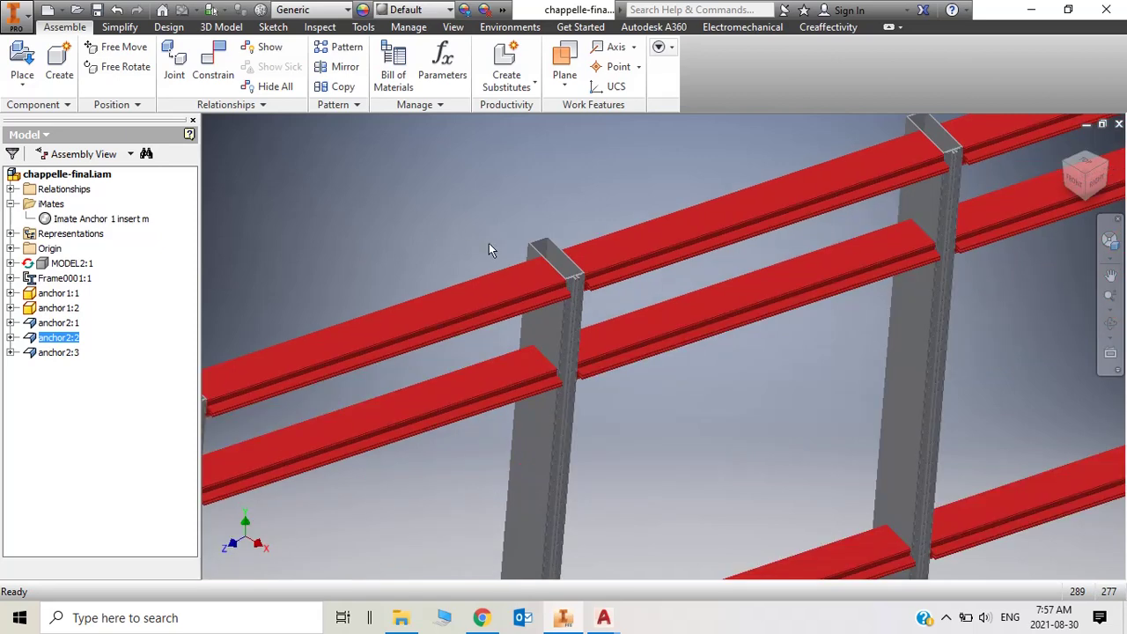
{"action": "middle_click_drag", "start_coordinate": [510, 258], "coordinate": [682, 165], "text": "shift"}
{"action": "scroll", "coordinate": [680, 176], "scroll_direction": "up", "scroll_amount": 3}
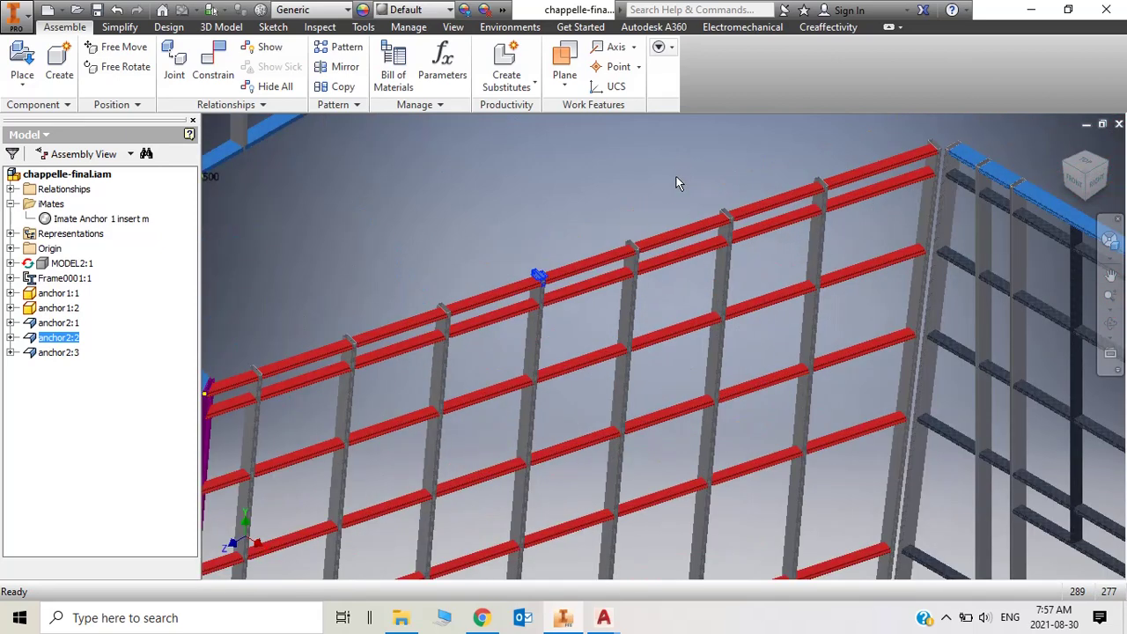
{"action": "scroll", "coordinate": [547, 277], "scroll_direction": "up", "scroll_amount": 4}
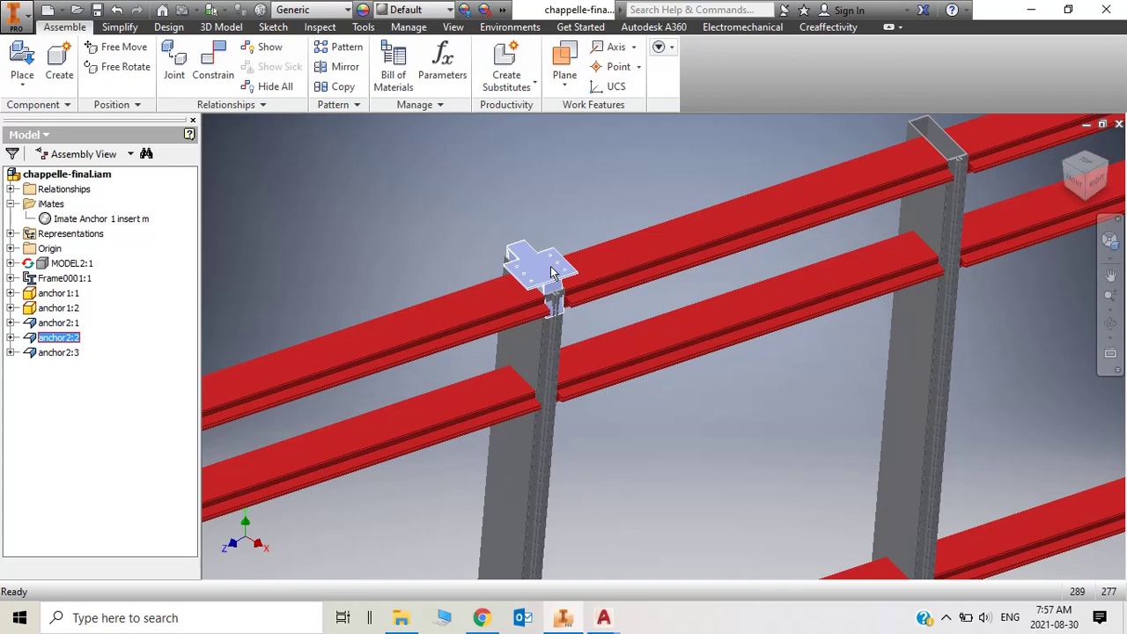
{"action": "scroll", "coordinate": [546, 280], "scroll_direction": "up", "scroll_amount": 2}
Cancel a stray Constraint command, then turn anchor2:2's visibility off with Alt+V.
{"action": "right_click", "coordinate": [546, 280]}
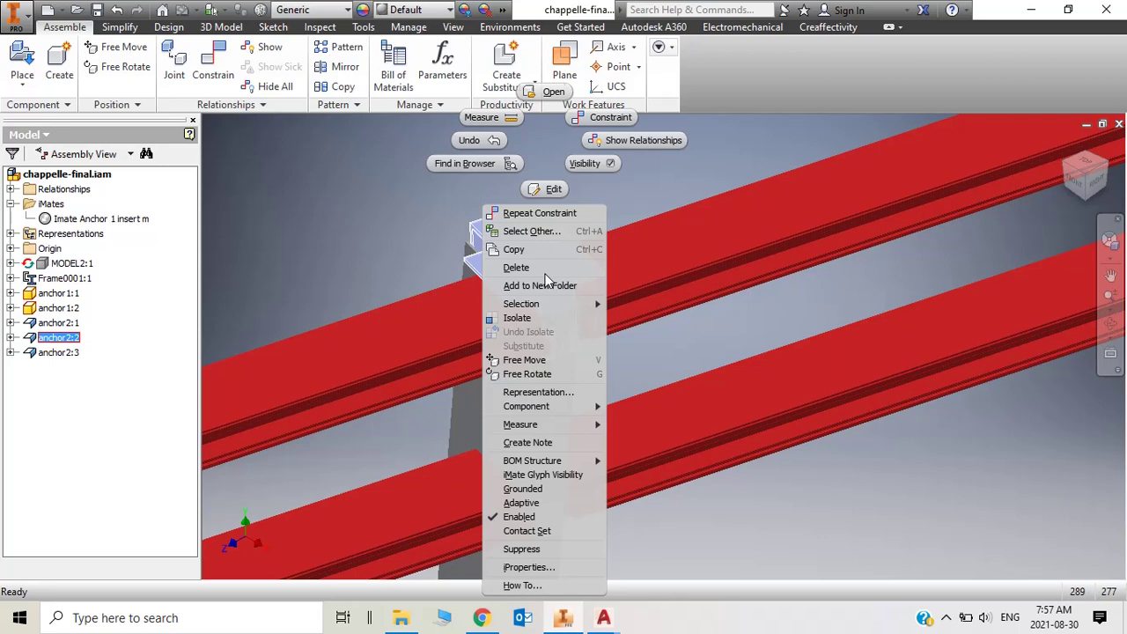
{"action": "left_click", "coordinate": [621, 113]}
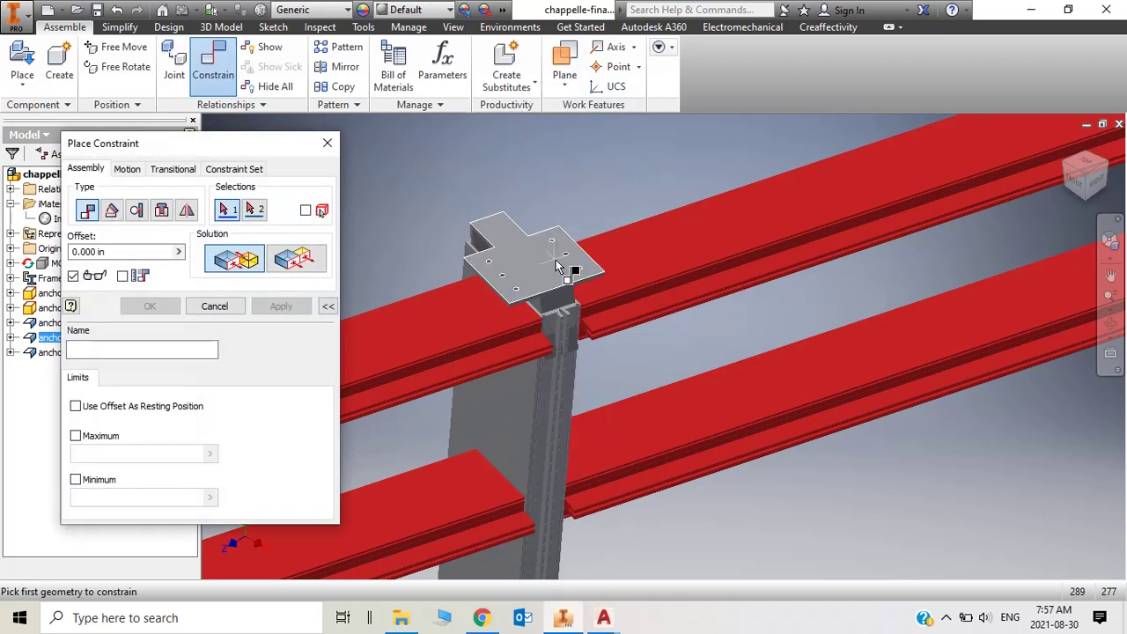
{"action": "left_click", "coordinate": [321, 143]}
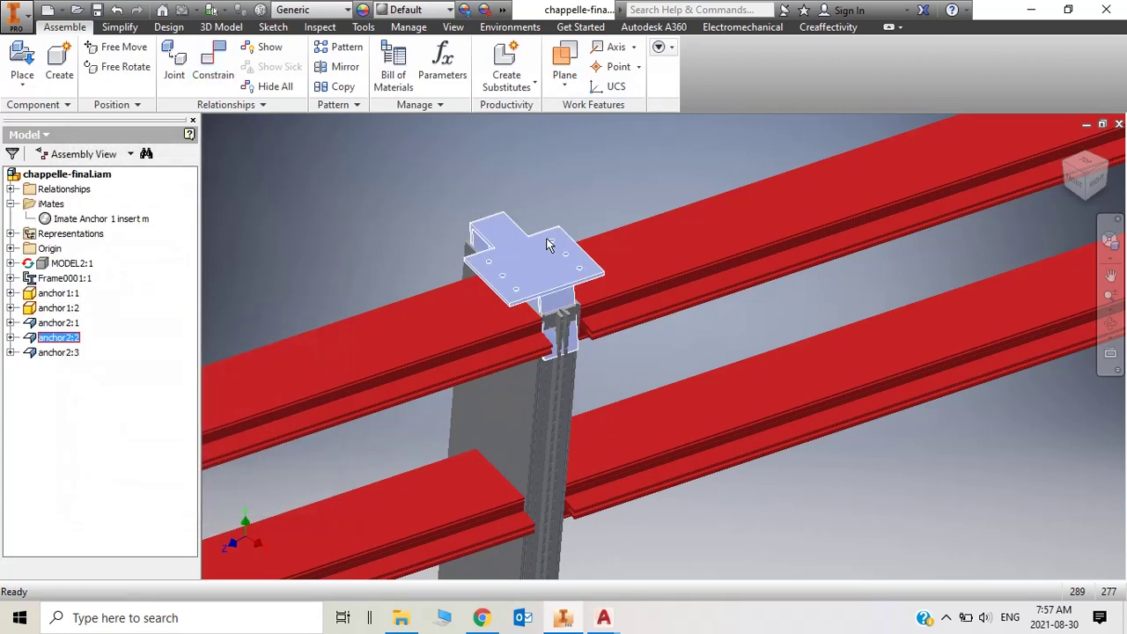
{"action": "right_click", "coordinate": [546, 244]}
{"action": "key", "text": "Escape"}
{"action": "key", "text": "alt+v"}
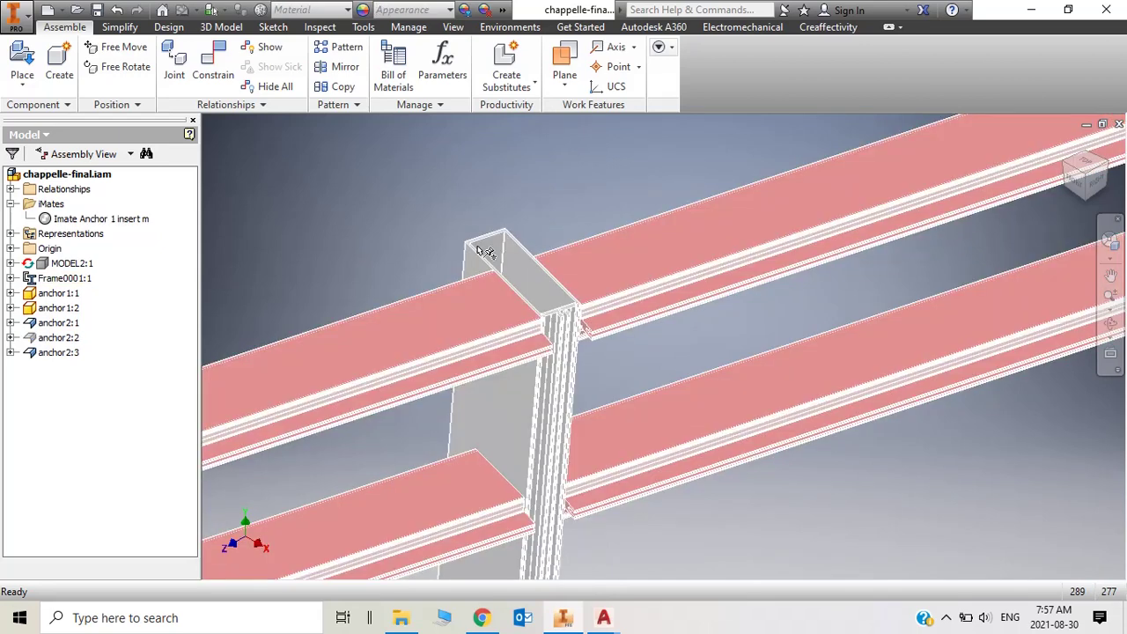
Expand anchor2:2 in the browser and check Mate:4's 1.000 in offset.
{"action": "left_click", "coordinate": [10, 338]}
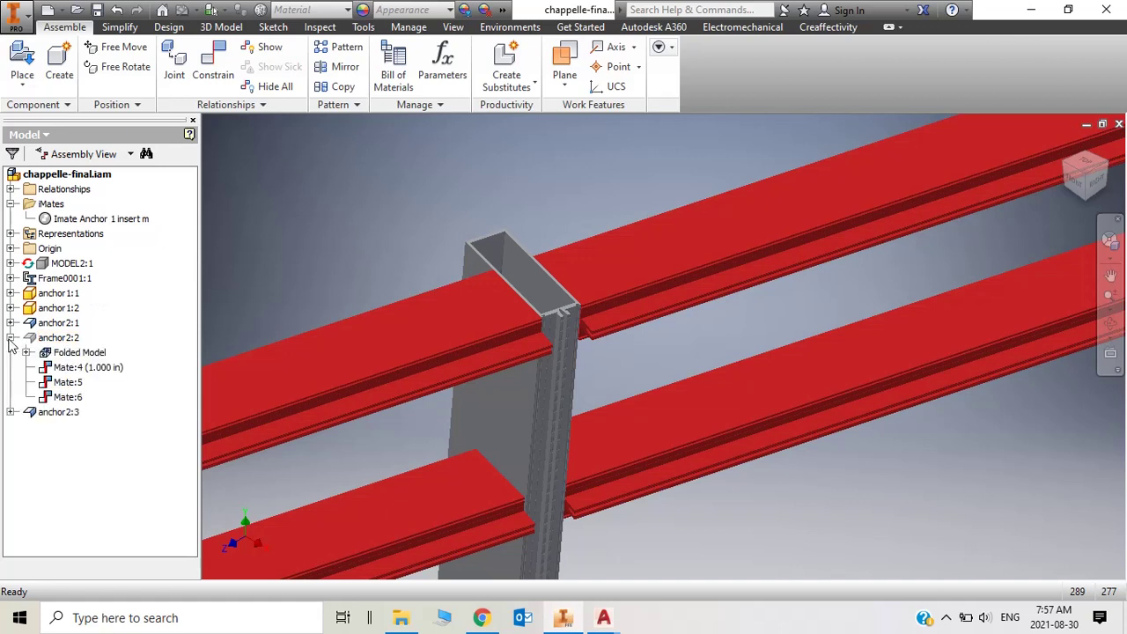
{"action": "left_click", "coordinate": [67, 354]}
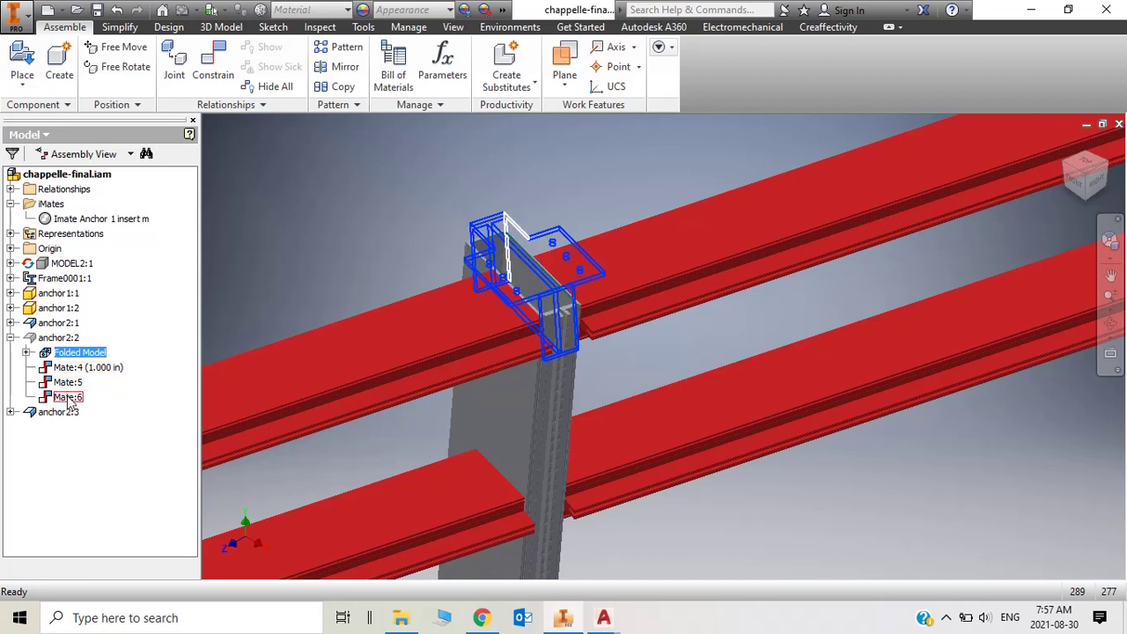
{"action": "right_click", "coordinate": [83, 354]}
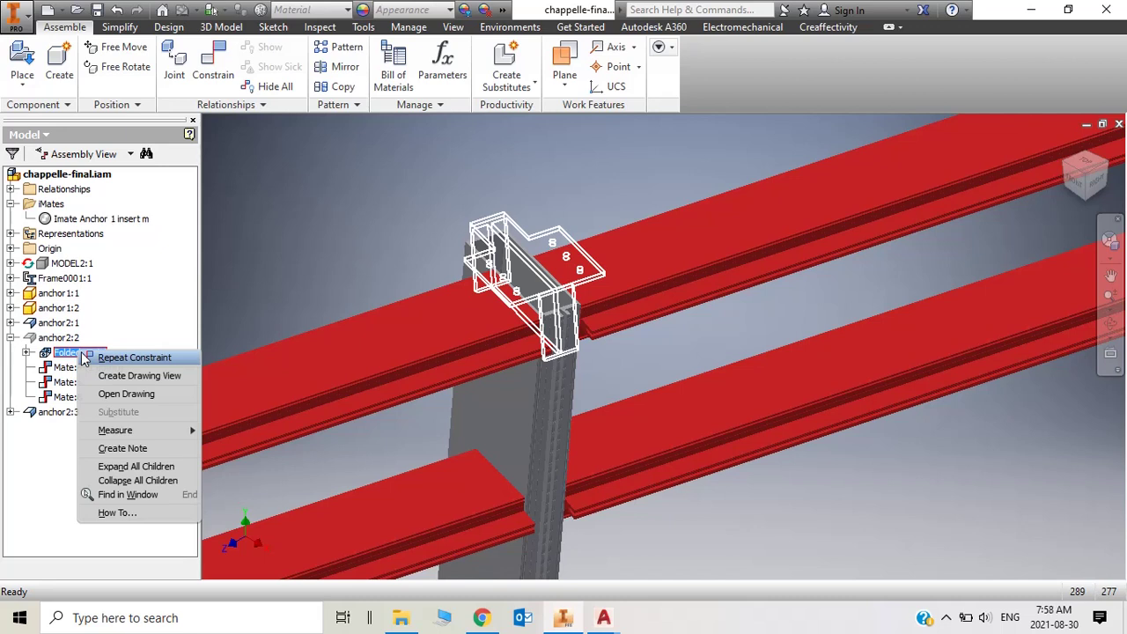
{"action": "left_click", "coordinate": [69, 368]}
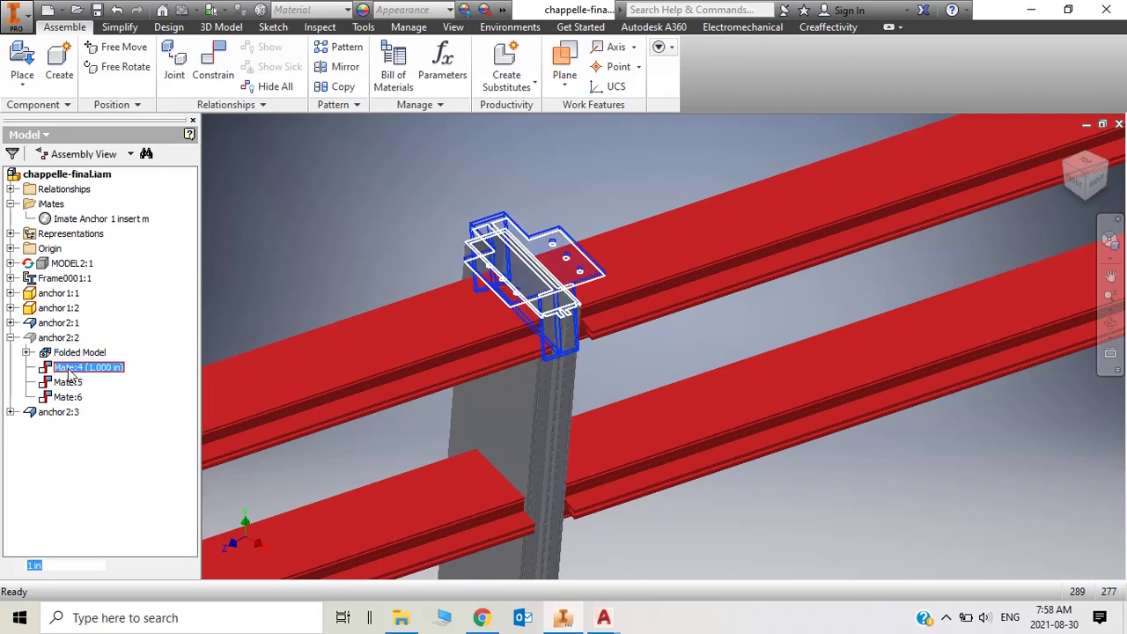
{"action": "right_click", "coordinate": [69, 370]}
Turn anchor2:2's Visibility back on from its browser context menu.
{"action": "left_click", "coordinate": [52, 338]}
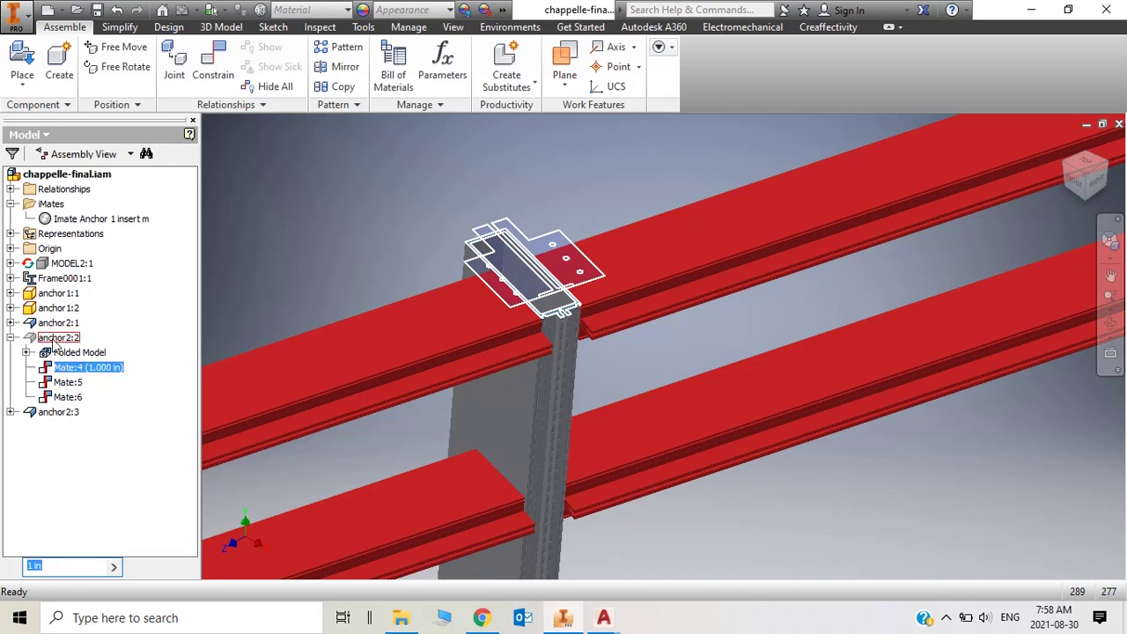
{"action": "left_click", "coordinate": [53, 338]}
{"action": "right_click", "coordinate": [53, 340]}
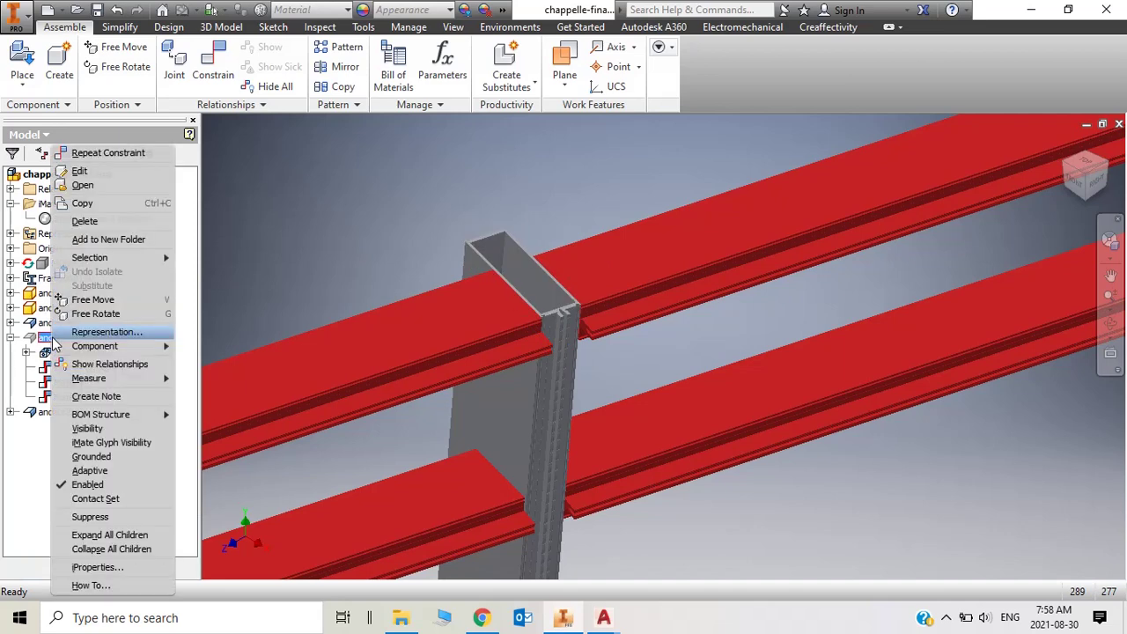
{"action": "left_click", "coordinate": [83, 427]}
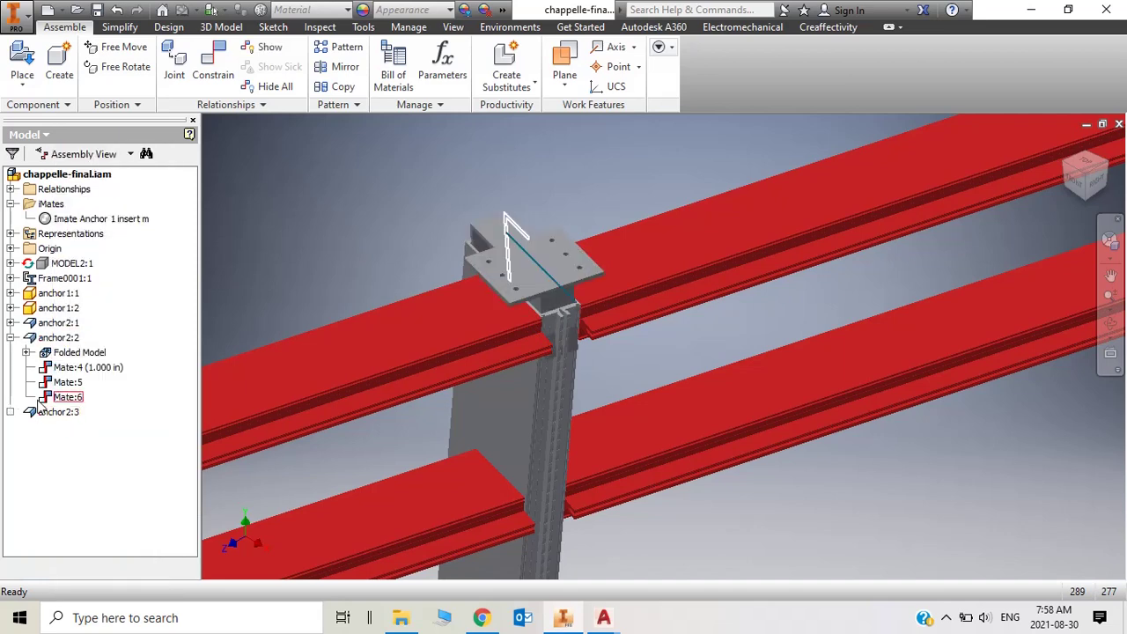
Delete Mate:4, Mate:5 and the last mate under anchor2:2, then expand its Folded Model.
{"action": "right_click", "coordinate": [58, 371]}
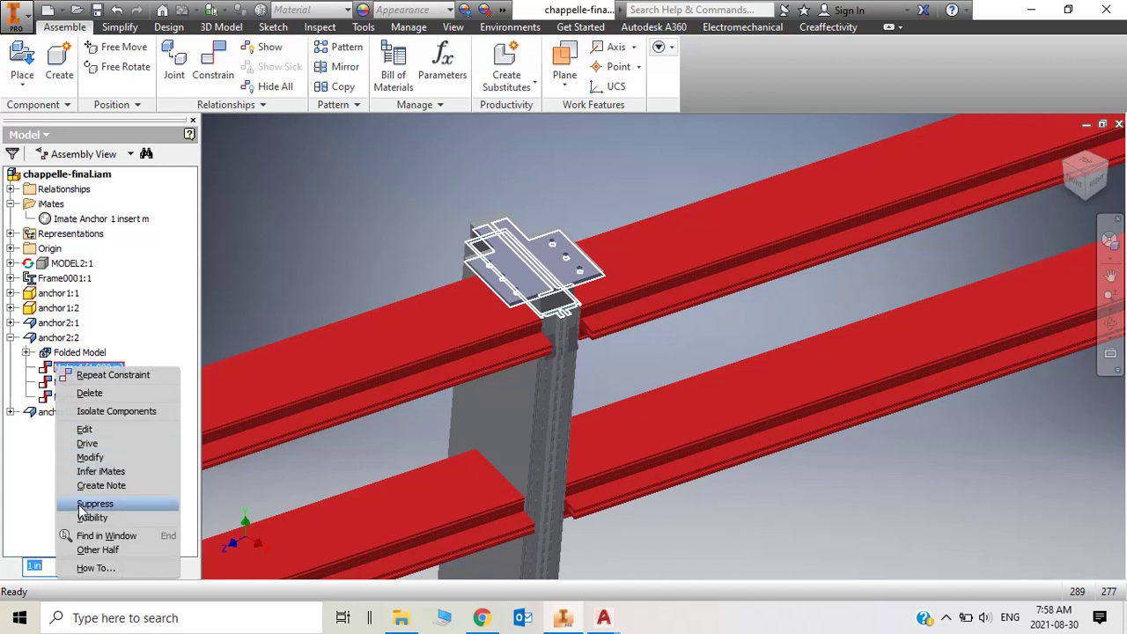
{"action": "left_click", "coordinate": [125, 395]}
{"action": "left_click", "coordinate": [69, 368]}
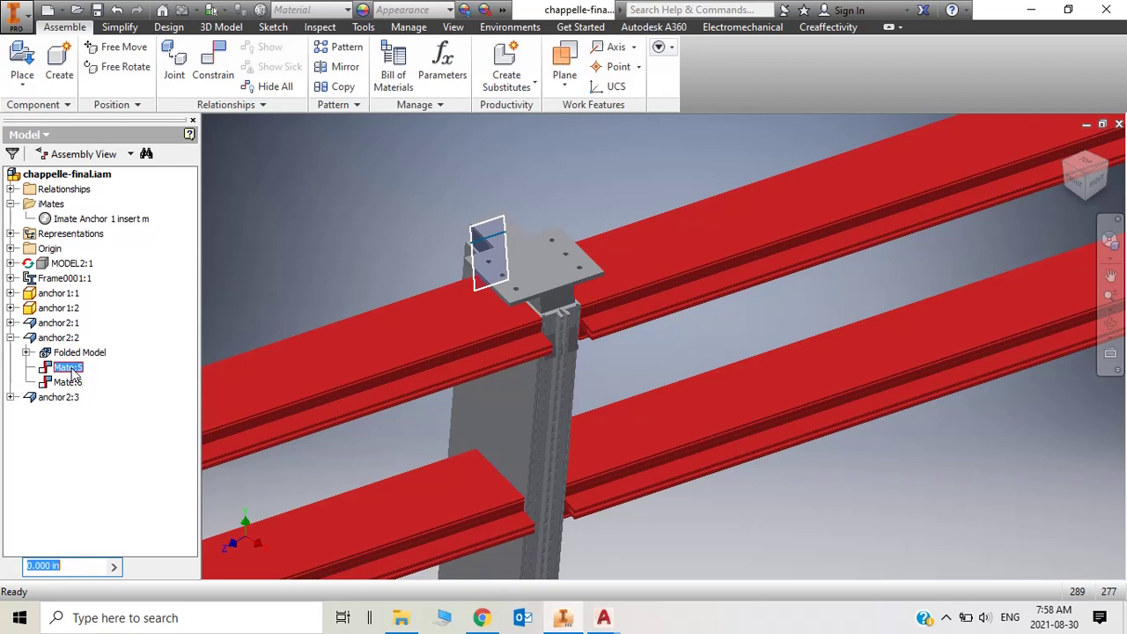
{"action": "right_click", "coordinate": [71, 368]}
{"action": "left_click", "coordinate": [116, 392]}
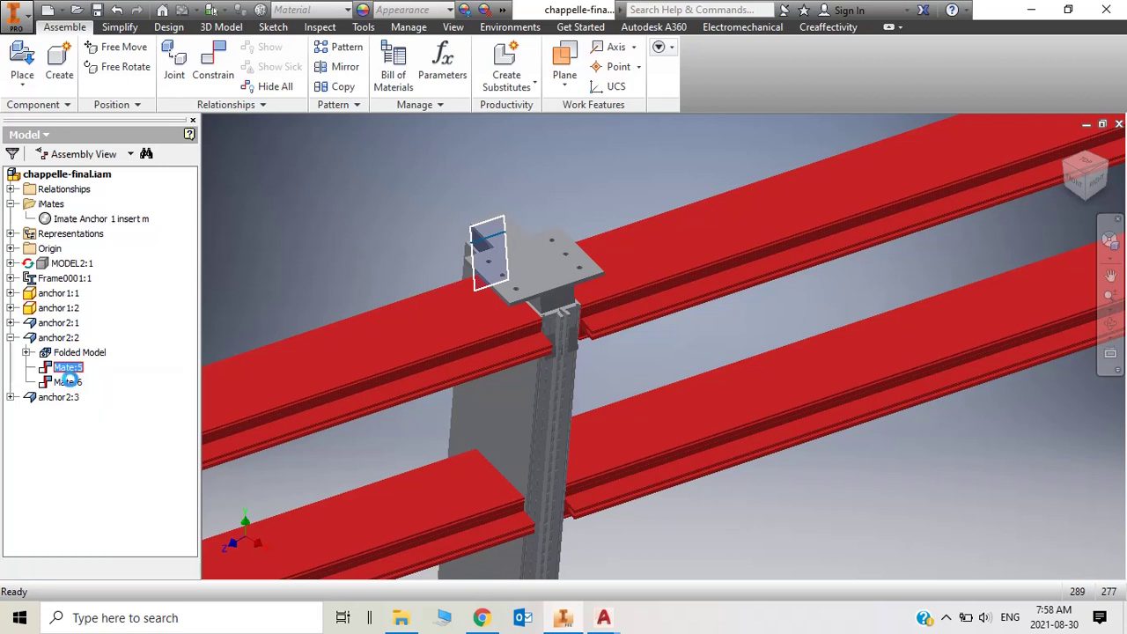
{"action": "right_click", "coordinate": [79, 368]}
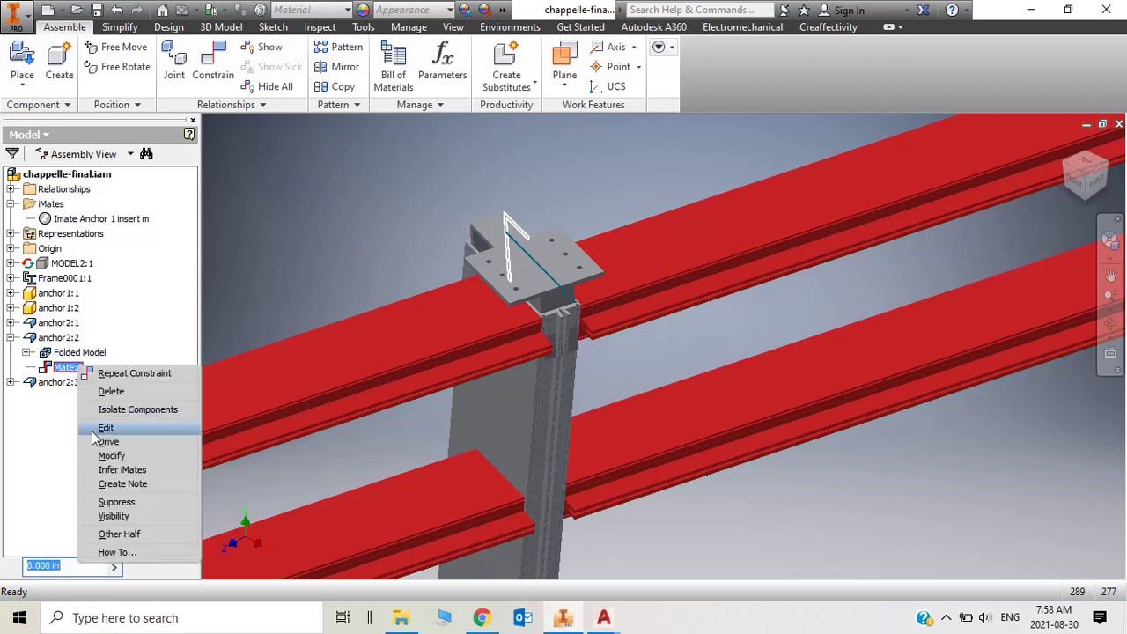
{"action": "left_click", "coordinate": [131, 392]}
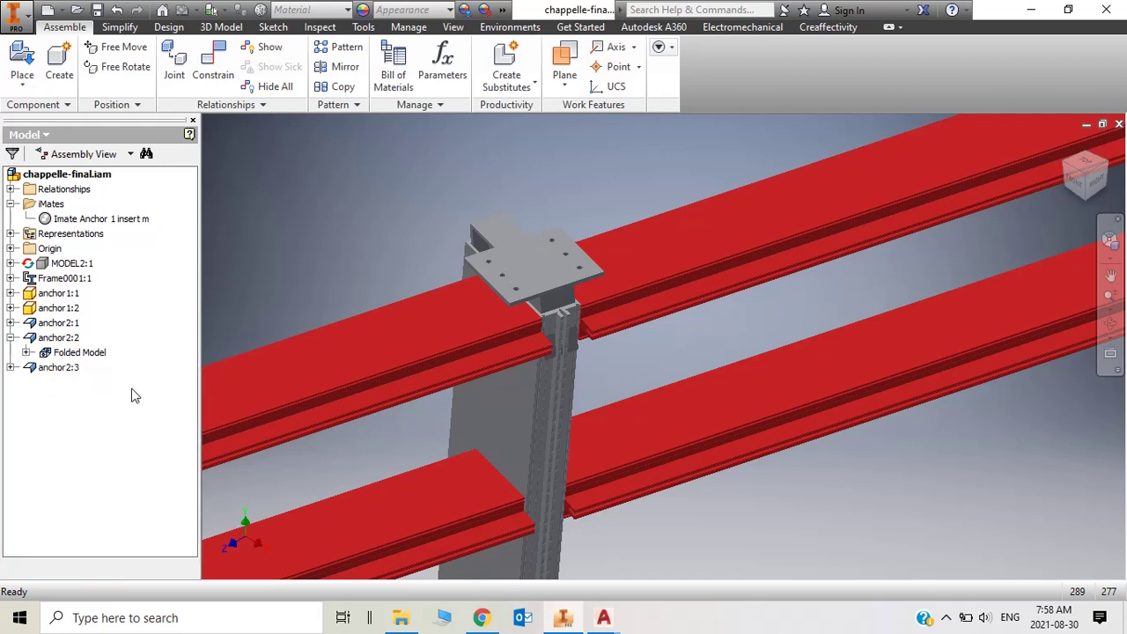
{"action": "left_click", "coordinate": [95, 353]}
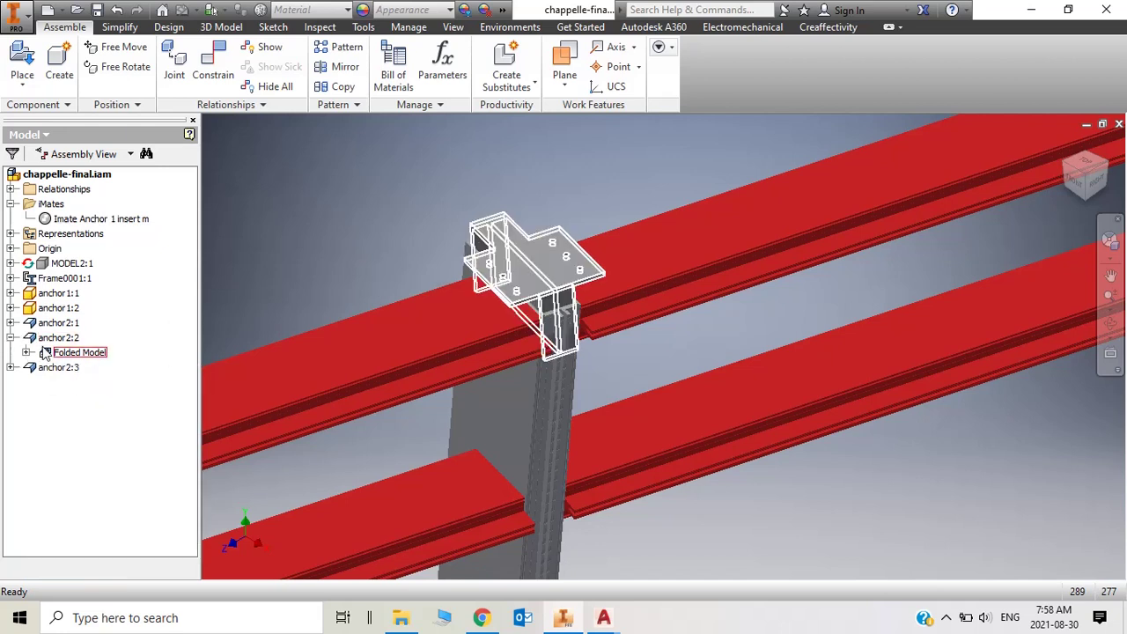
{"action": "left_click", "coordinate": [28, 353]}
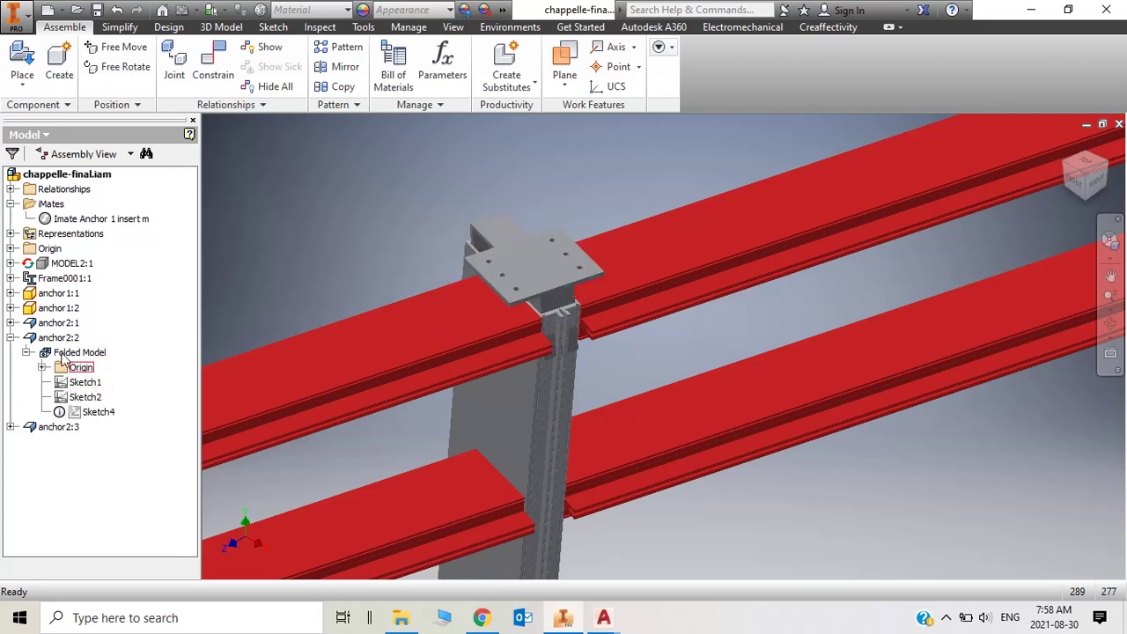
Select the anchor2:2 plate and turn on its Degrees of Freedom symbol from the View tab.
{"action": "left_click", "coordinate": [57, 340]}
{"action": "scroll", "coordinate": [569, 161], "scroll_direction": "up", "scroll_amount": 5}
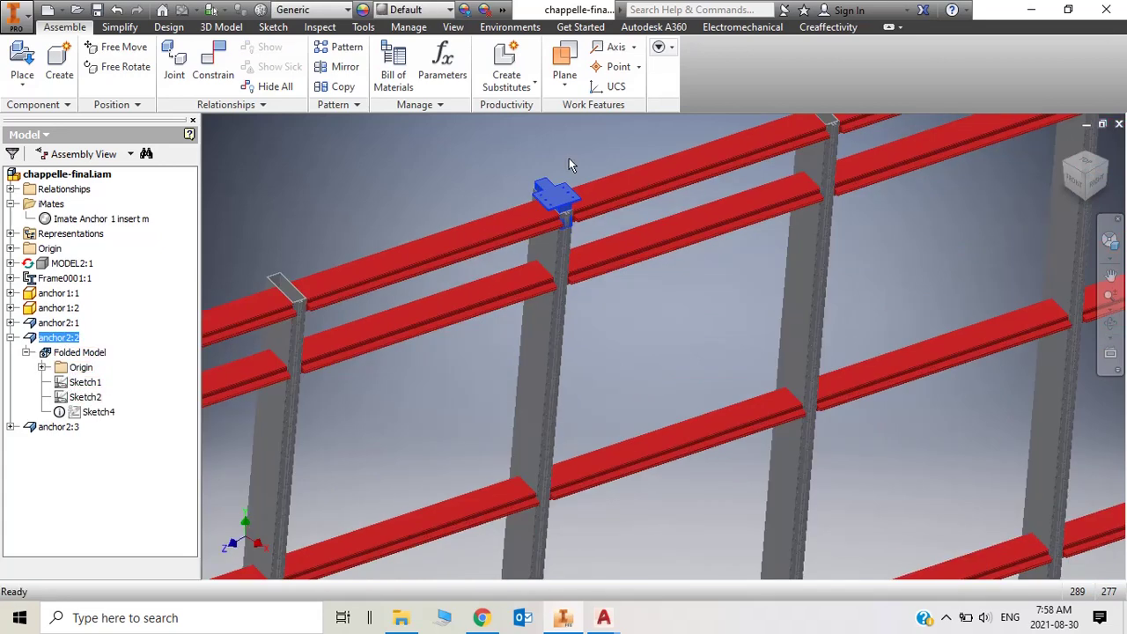
{"action": "scroll", "coordinate": [562, 171], "scroll_direction": "down", "scroll_amount": 3}
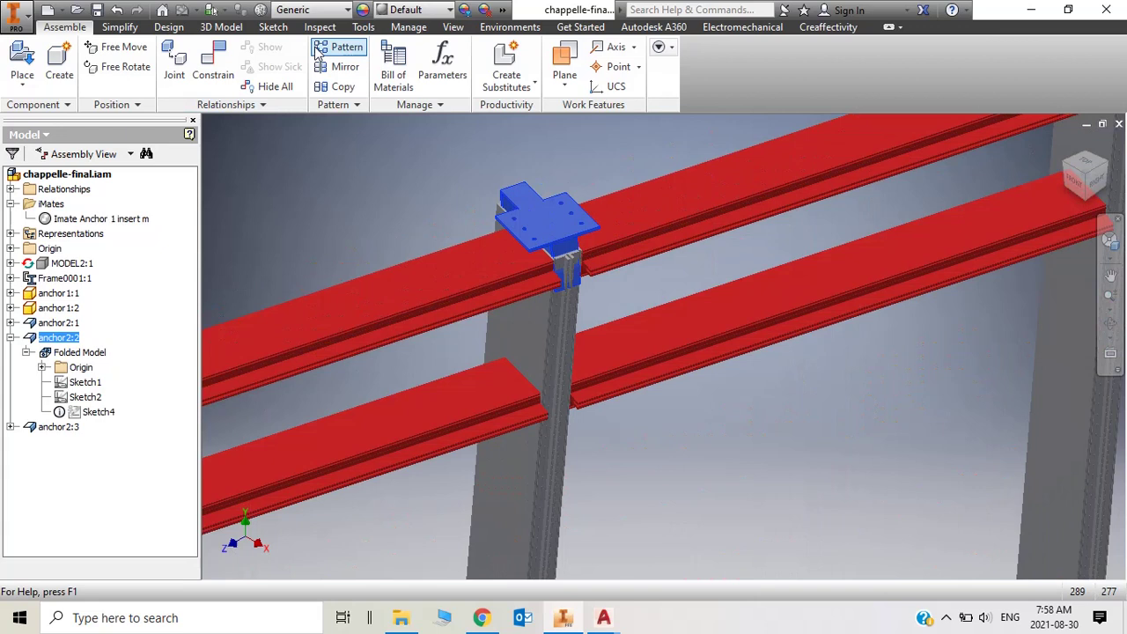
{"action": "left_click", "coordinate": [453, 26]}
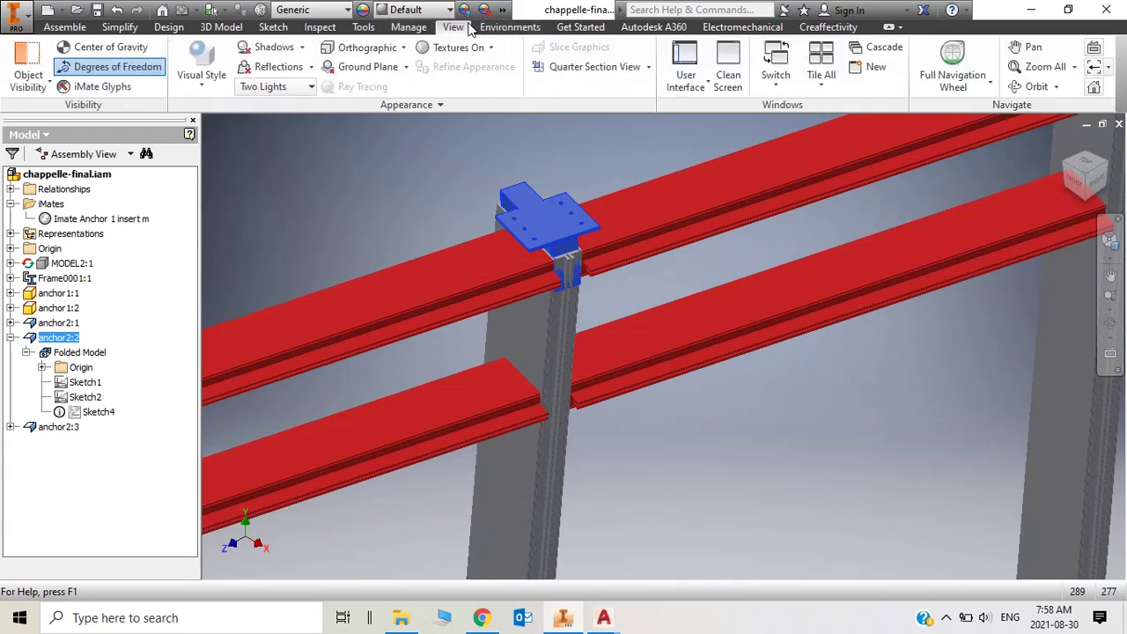
{"action": "left_click", "coordinate": [126, 70]}
{"action": "left_click", "coordinate": [124, 75]}
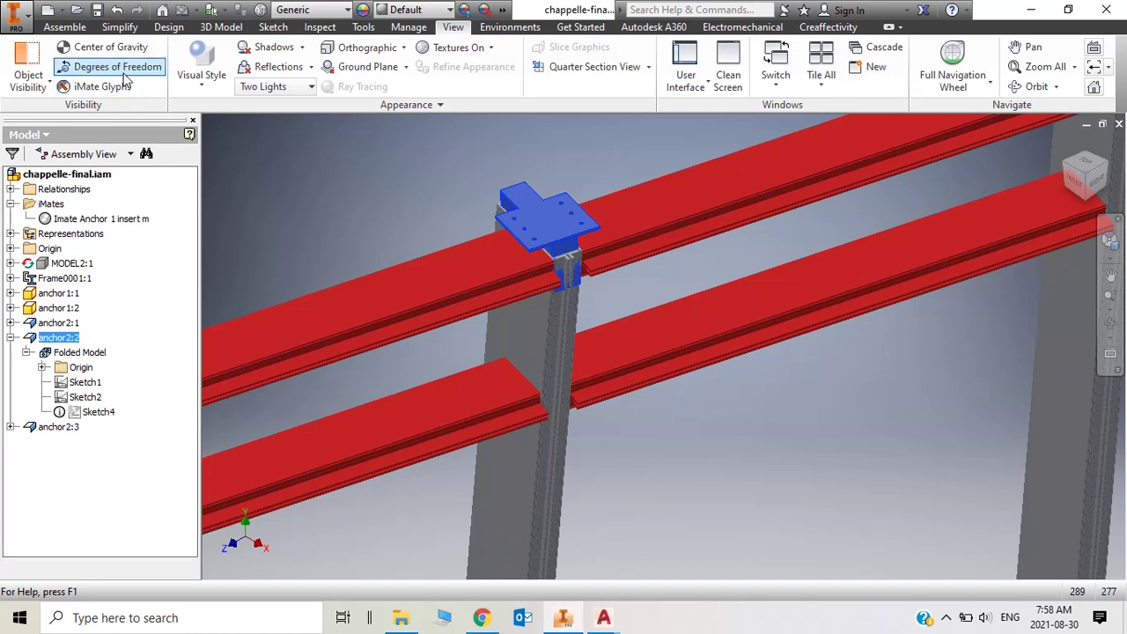
{"action": "left_click", "coordinate": [126, 77]}
{"action": "left_click", "coordinate": [85, 29]}
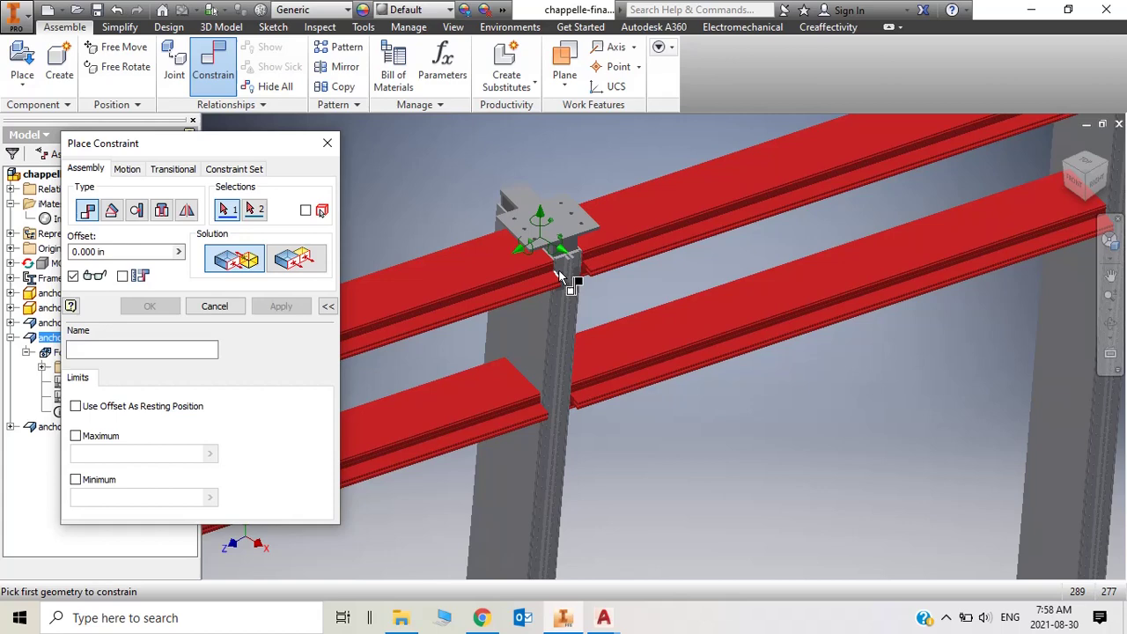
Cancel the pending Place Constraint dialog.
{"action": "scroll", "coordinate": [563, 275], "scroll_direction": "down", "scroll_amount": 2}
{"action": "scroll", "coordinate": [566, 264], "scroll_direction": "up", "scroll_amount": 4}
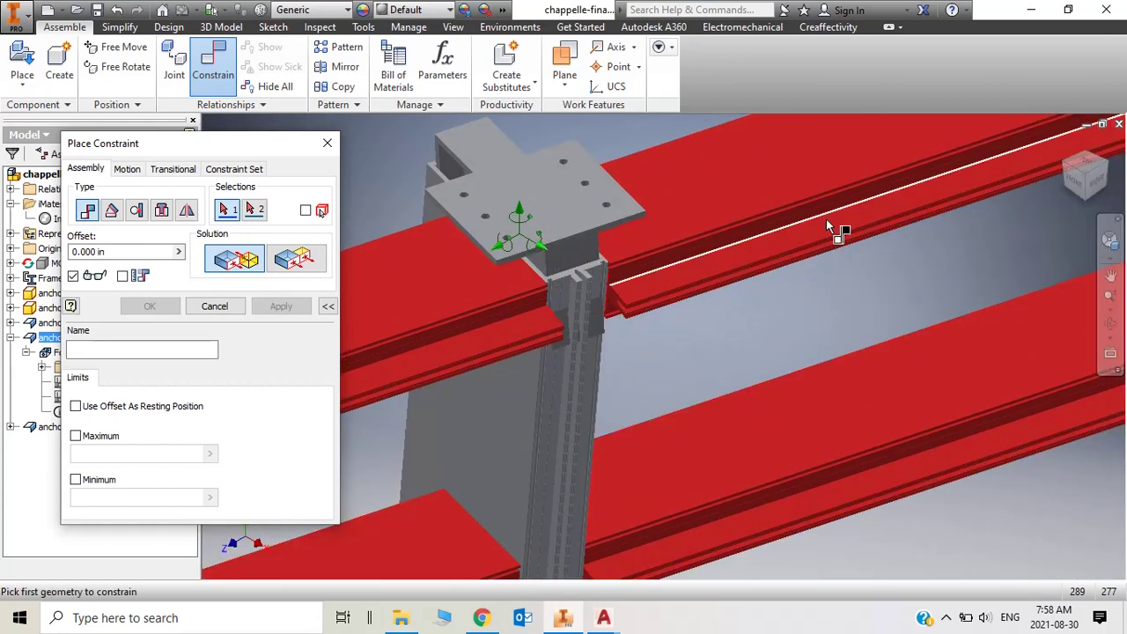
{"action": "left_click", "coordinate": [327, 142]}
Drag the anchor2:2 plate off the column top into empty space below the rail.
{"action": "scroll", "coordinate": [502, 196], "scroll_direction": "down", "scroll_amount": 5}
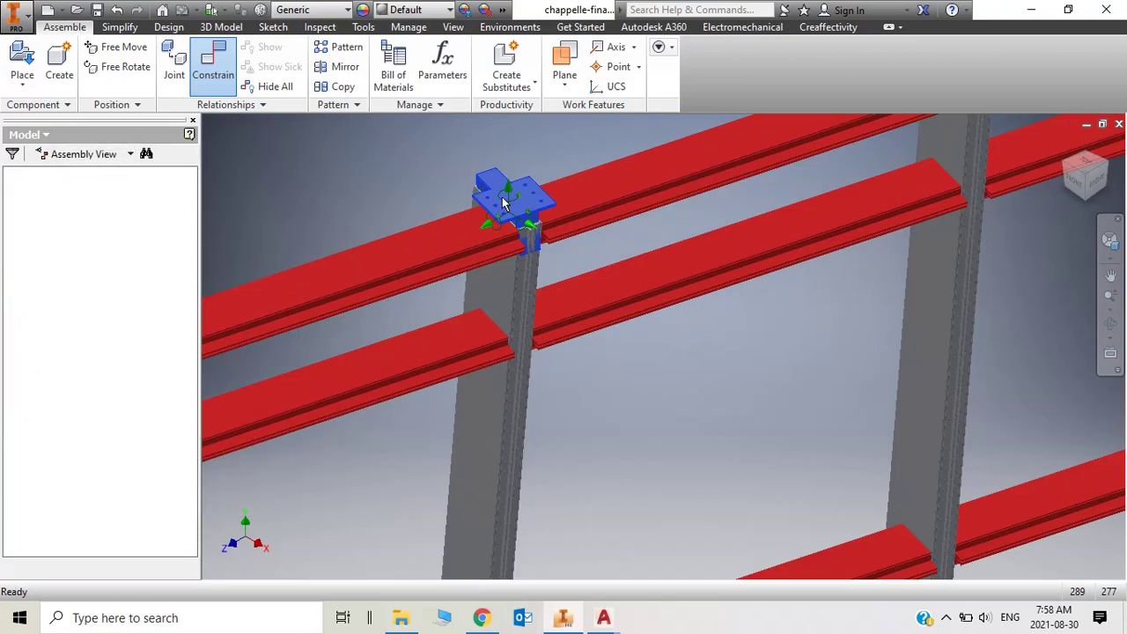
{"action": "scroll", "coordinate": [523, 201], "scroll_direction": "up", "scroll_amount": 3}
{"action": "left_click_drag", "start_coordinate": [523, 201], "coordinate": [654, 382]}
{"action": "scroll", "coordinate": [653, 254], "scroll_direction": "down", "scroll_amount": 5}
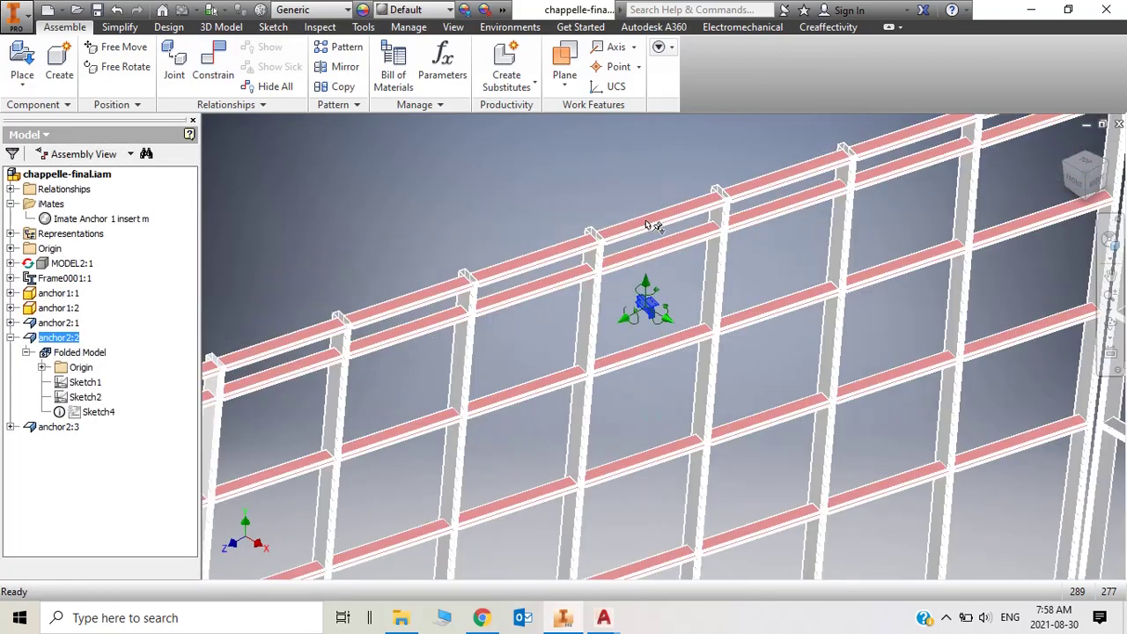
{"action": "scroll", "coordinate": [653, 256], "scroll_direction": "up", "scroll_amount": 2}
{"action": "scroll", "coordinate": [650, 254], "scroll_direction": "up", "scroll_amount": 5}
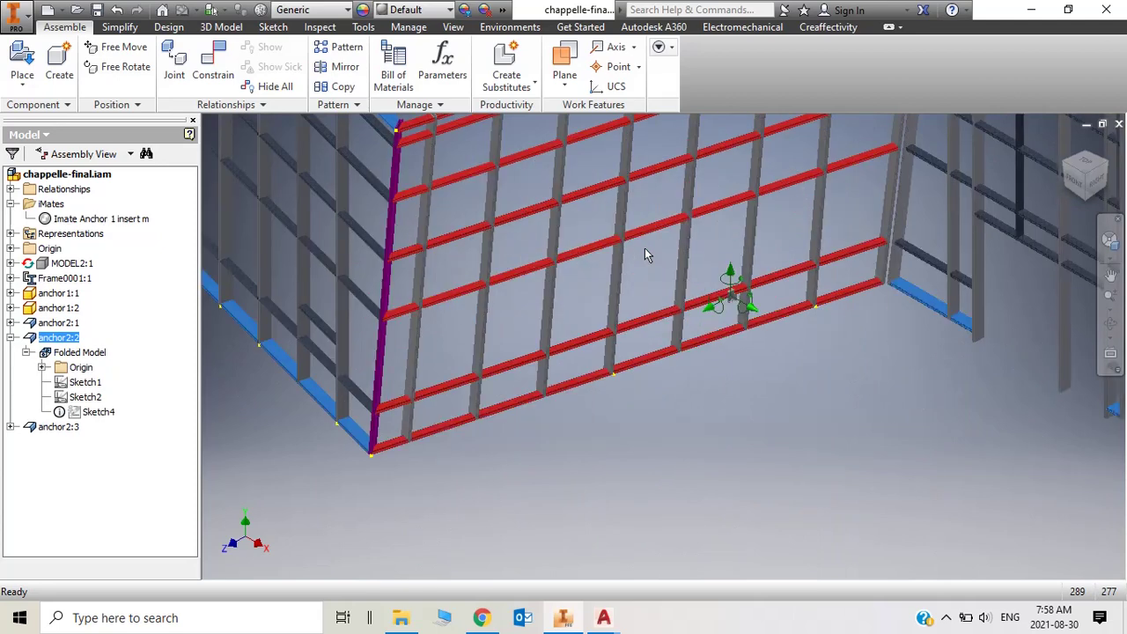
{"action": "scroll", "coordinate": [731, 295], "scroll_direction": "up", "scroll_amount": 2}
{"action": "scroll", "coordinate": [732, 291], "scroll_direction": "down", "scroll_amount": 2}
{"action": "scroll", "coordinate": [731, 282], "scroll_direction": "down", "scroll_amount": 6}
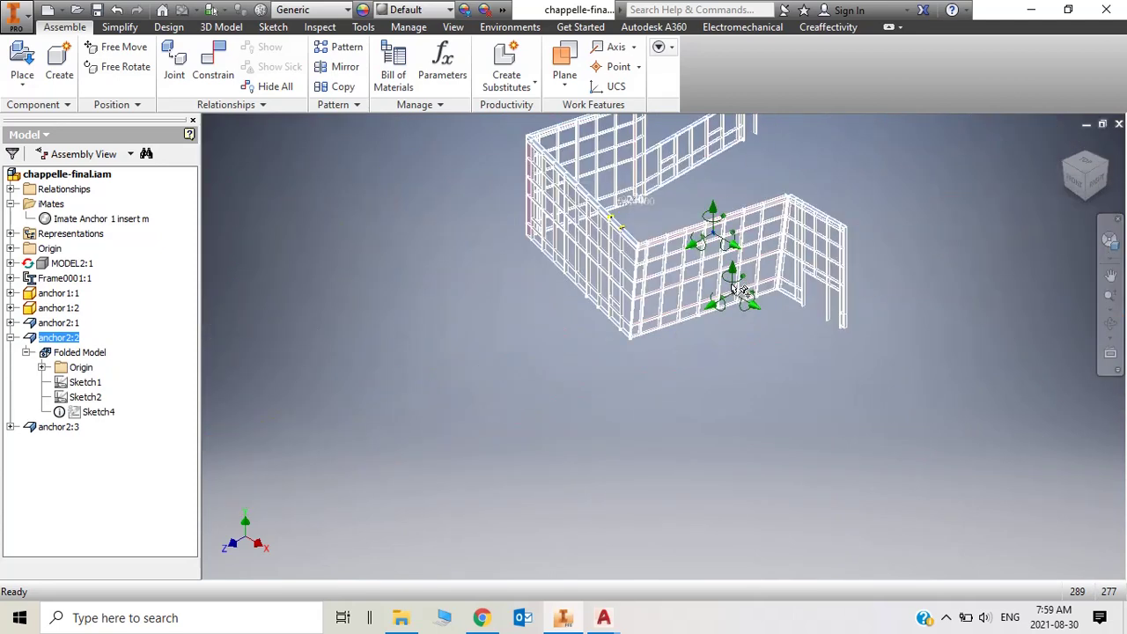
{"action": "scroll", "coordinate": [726, 269], "scroll_direction": "up", "scroll_amount": 2}
{"action": "scroll", "coordinate": [723, 266], "scroll_direction": "up", "scroll_amount": 5}
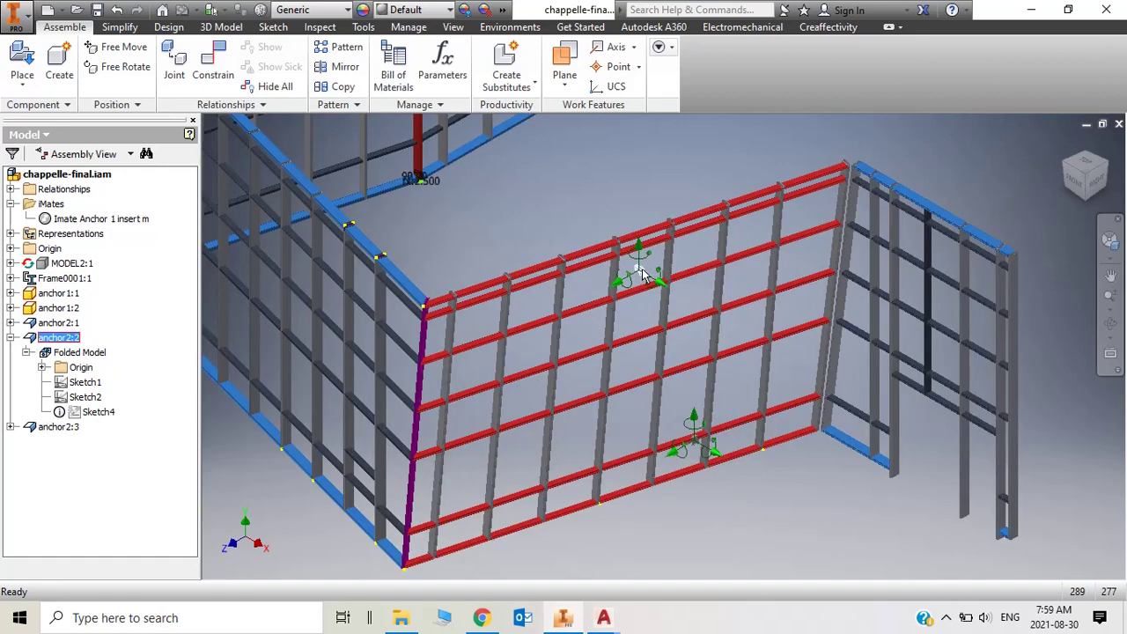
{"action": "scroll", "coordinate": [647, 490], "scroll_direction": "down", "scroll_amount": 3}
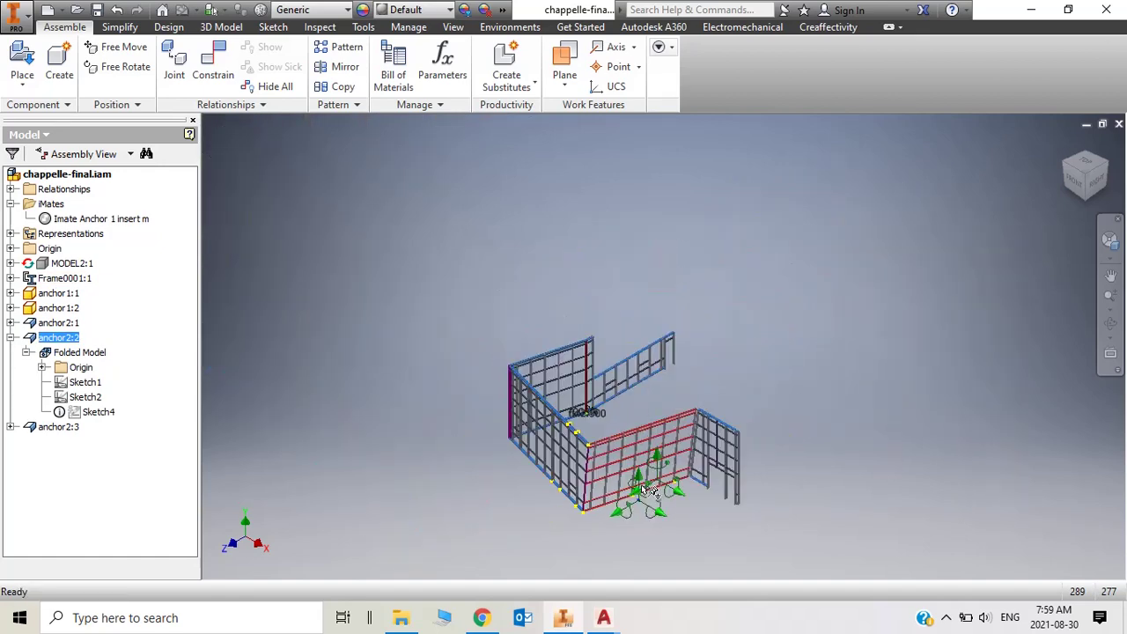
{"action": "scroll", "coordinate": [653, 493], "scroll_direction": "up", "scroll_amount": 5}
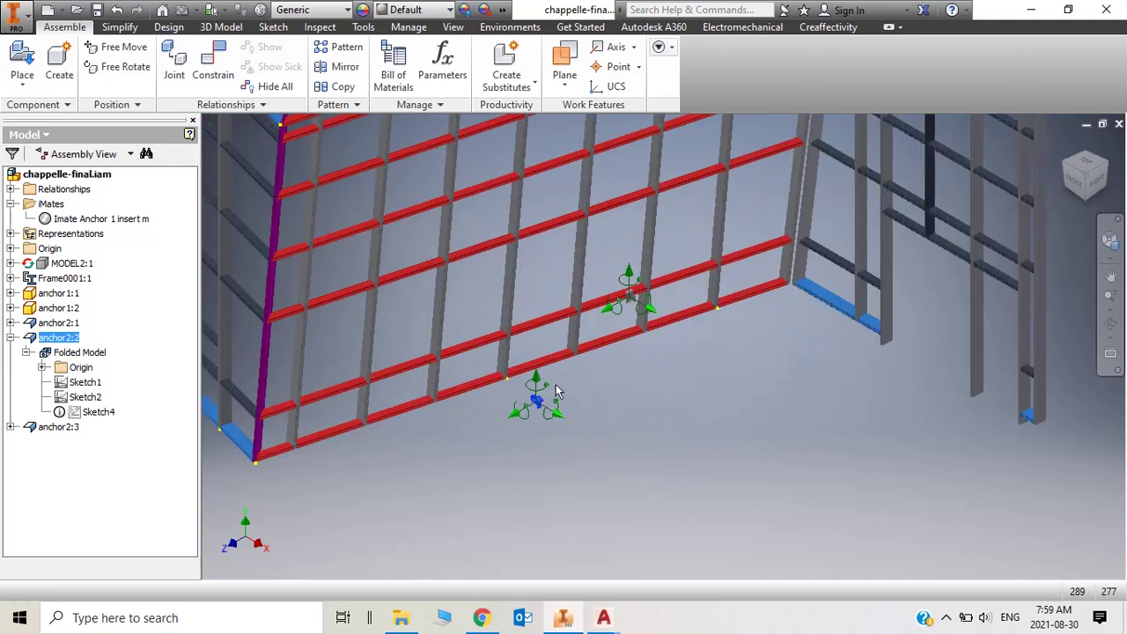
{"action": "scroll", "coordinate": [541, 401], "scroll_direction": "up", "scroll_amount": 5}
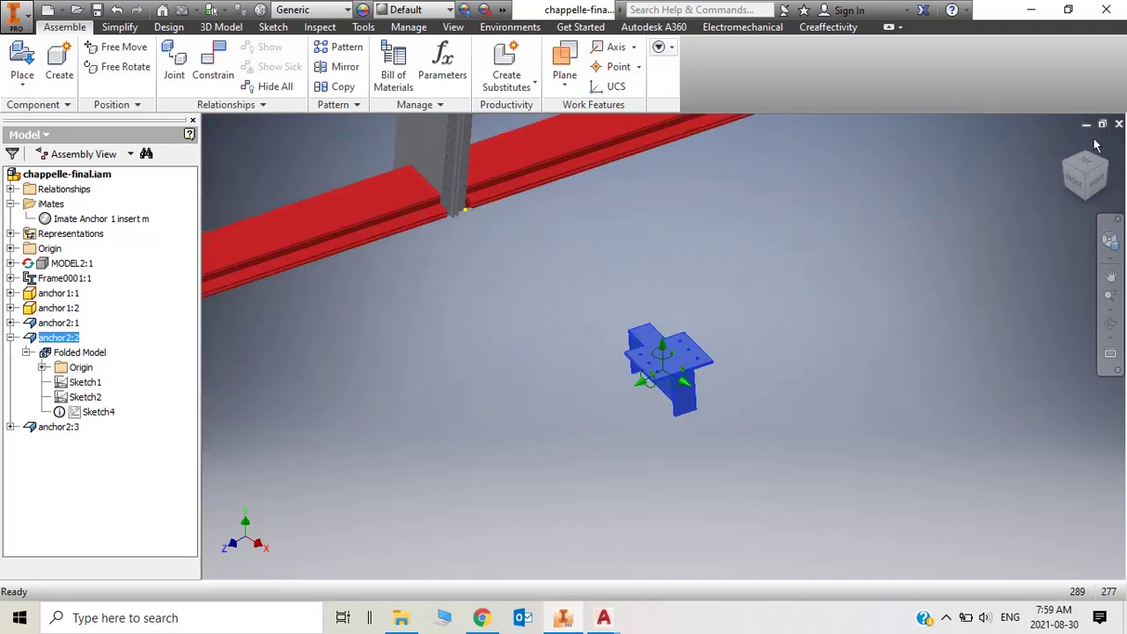
Free Rotate the loose anchor2:2 plate to a new orientation and zoom in.
{"action": "left_click", "coordinate": [653, 366]}
{"action": "right_click", "coordinate": [656, 377]}
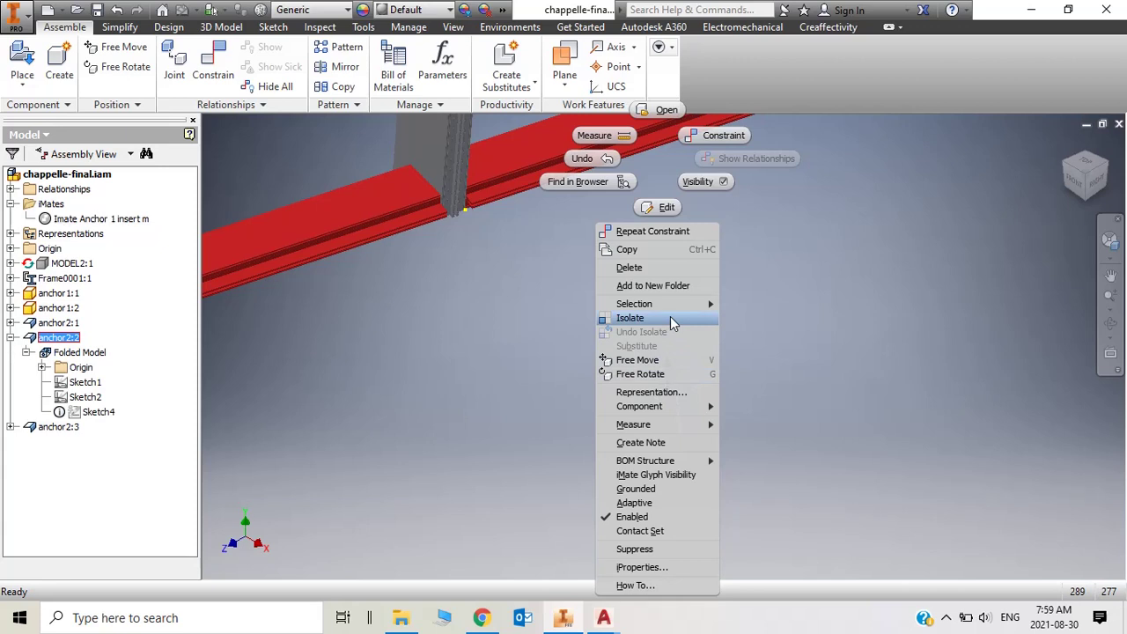
{"action": "left_click", "coordinate": [655, 374]}
{"action": "left_click_drag", "start_coordinate": [686, 430], "coordinate": [723, 279]}
{"action": "scroll", "coordinate": [721, 419], "scroll_direction": "up", "scroll_amount": 5}
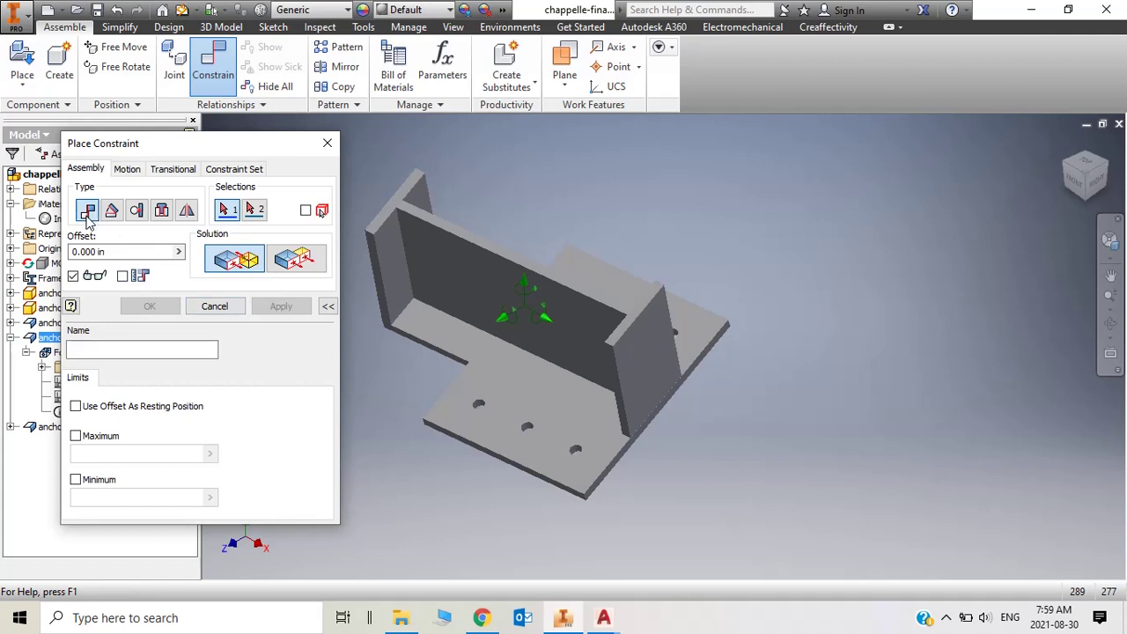
Pick the anchor2:2 face as the first Mate selection and reorient toward the frame.
{"action": "left_click", "coordinate": [510, 384]}
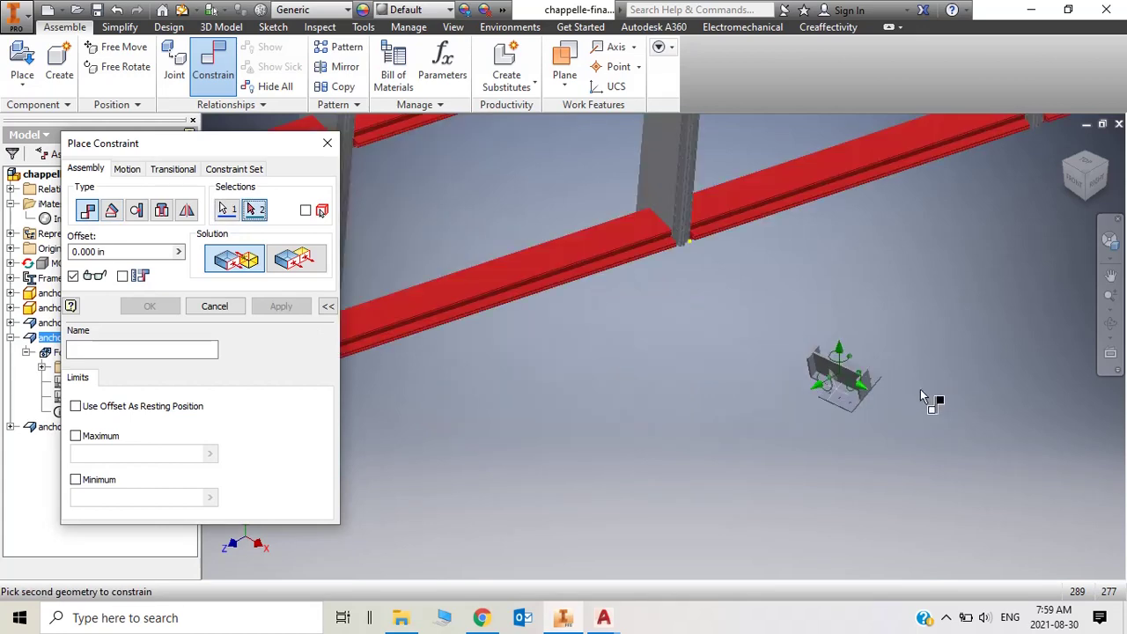
{"action": "left_click", "coordinate": [1088, 204]}
{"action": "scroll", "coordinate": [867, 253], "scroll_direction": "up", "scroll_amount": 3}
{"action": "scroll", "coordinate": [872, 255], "scroll_direction": "down", "scroll_amount": 5}
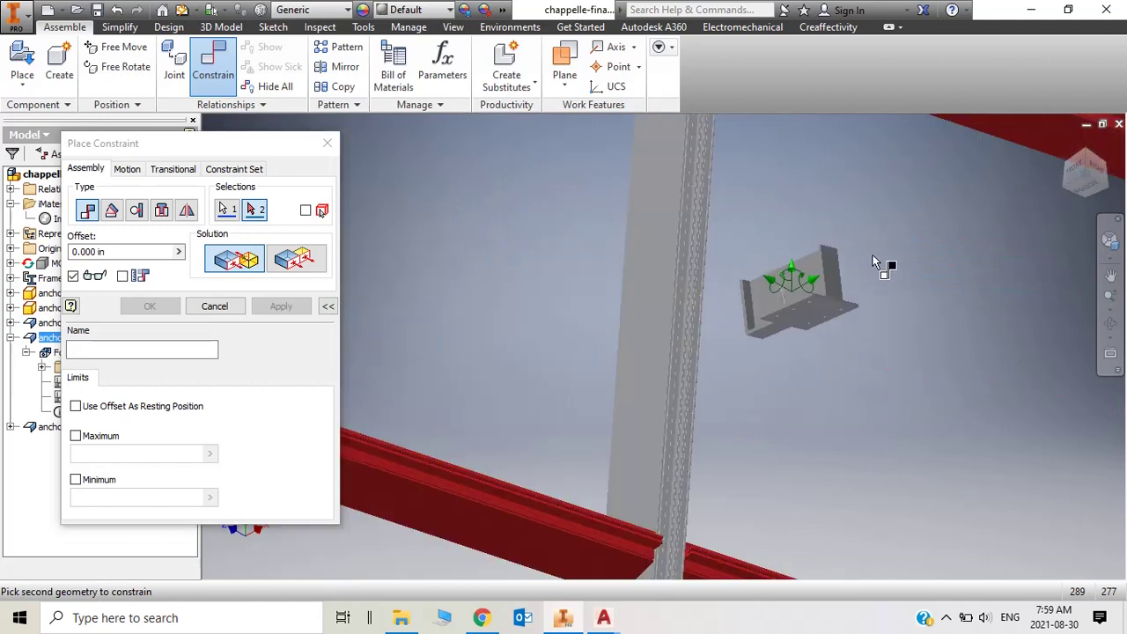
{"action": "scroll", "coordinate": [828, 295], "scroll_direction": "down", "scroll_amount": 5}
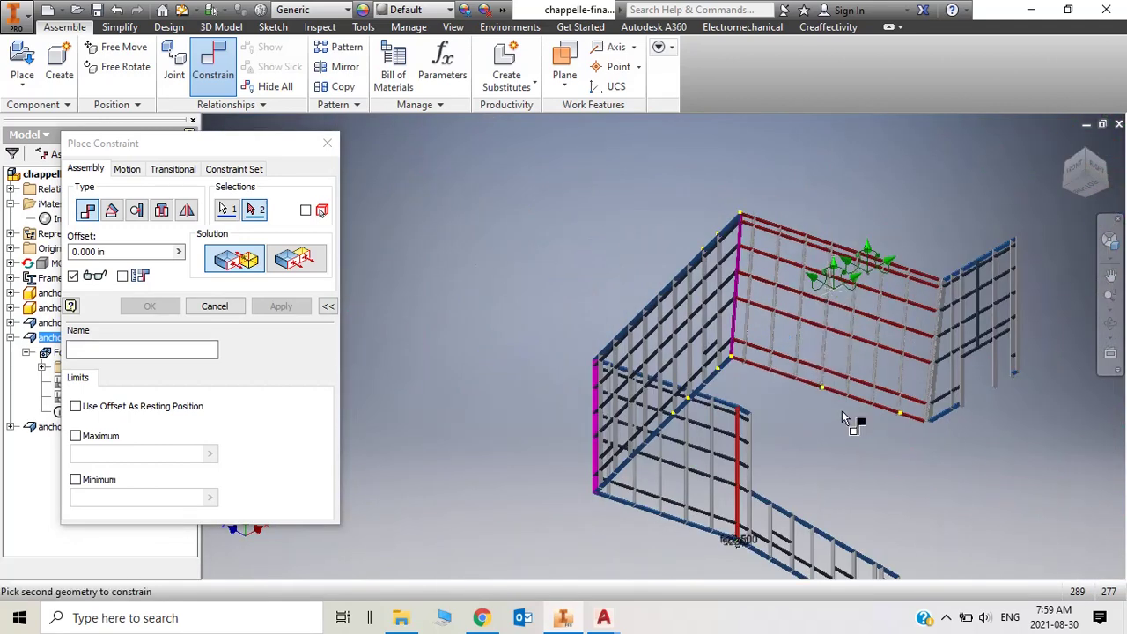
{"action": "scroll", "coordinate": [838, 413], "scroll_direction": "down", "scroll_amount": 4}
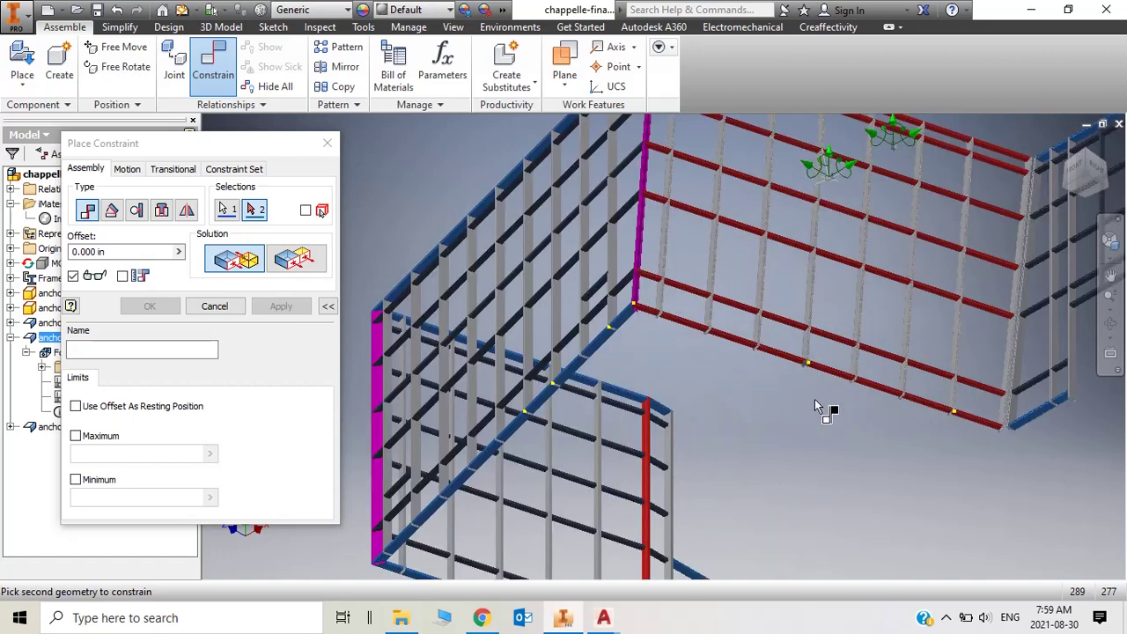
{"action": "scroll", "coordinate": [895, 359], "scroll_direction": "down", "scroll_amount": 3}
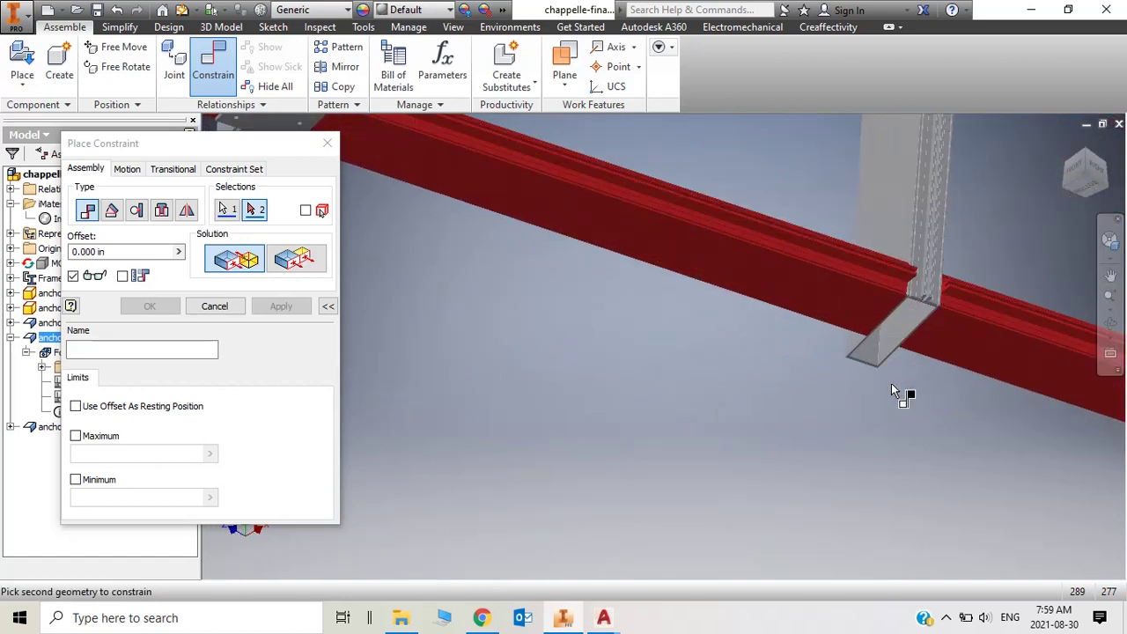
{"action": "scroll", "coordinate": [875, 392], "scroll_direction": "up", "scroll_amount": 2}
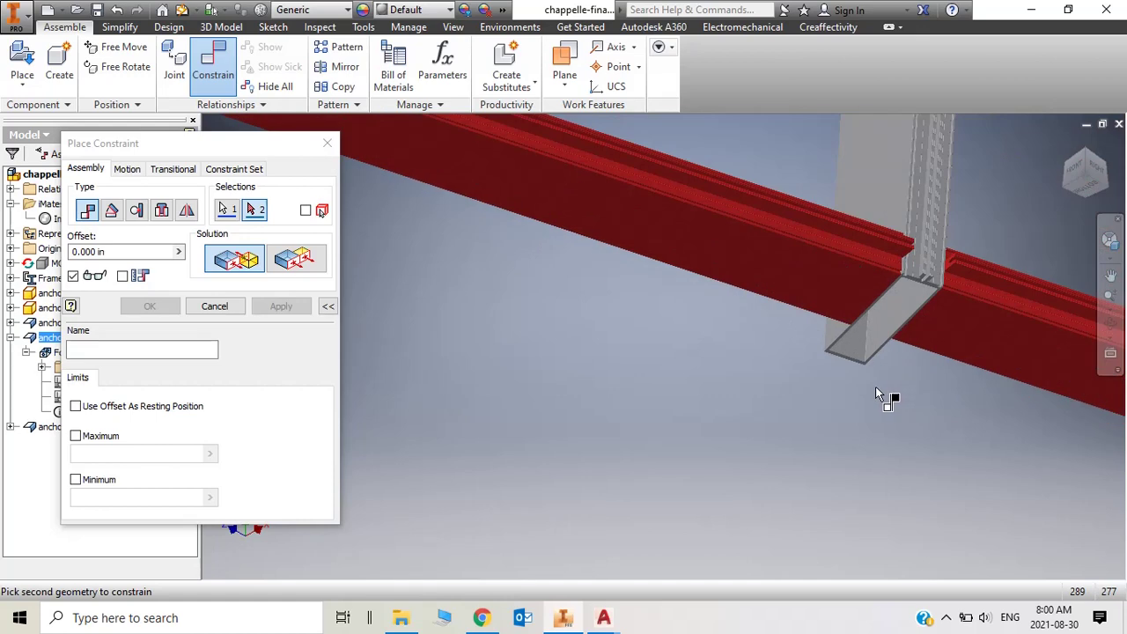
{"action": "scroll", "coordinate": [878, 343], "scroll_direction": "down", "scroll_amount": 4}
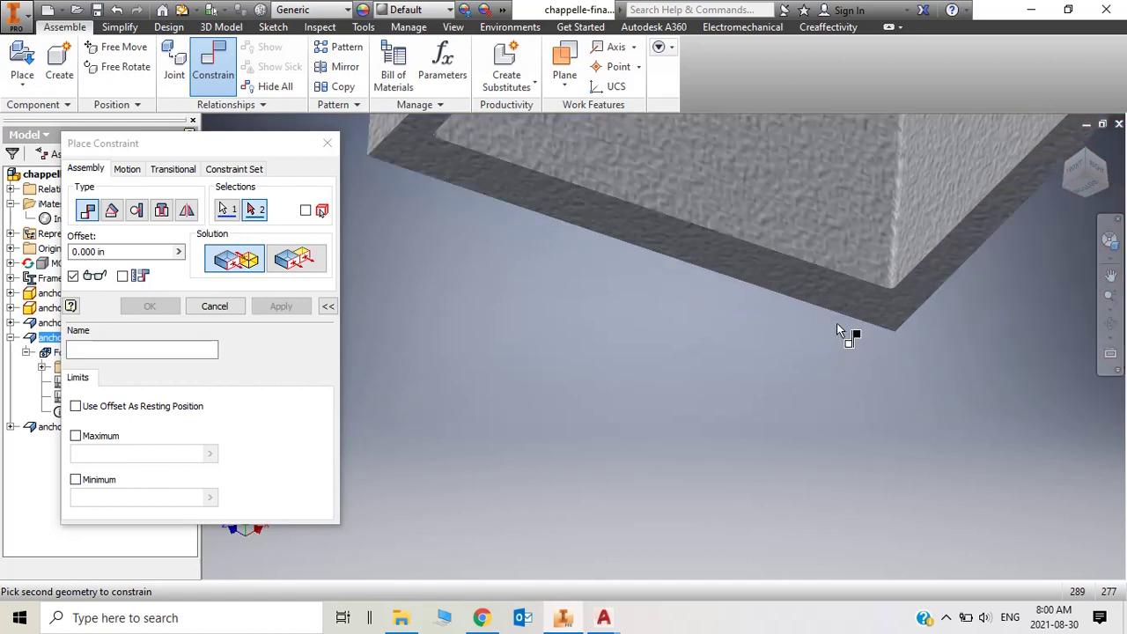
Mate the anchor face to the bracket corner at 0.000 in offset and apply.
{"action": "left_click", "coordinate": [859, 300]}
{"action": "scroll", "coordinate": [854, 308], "scroll_direction": "up", "scroll_amount": 5}
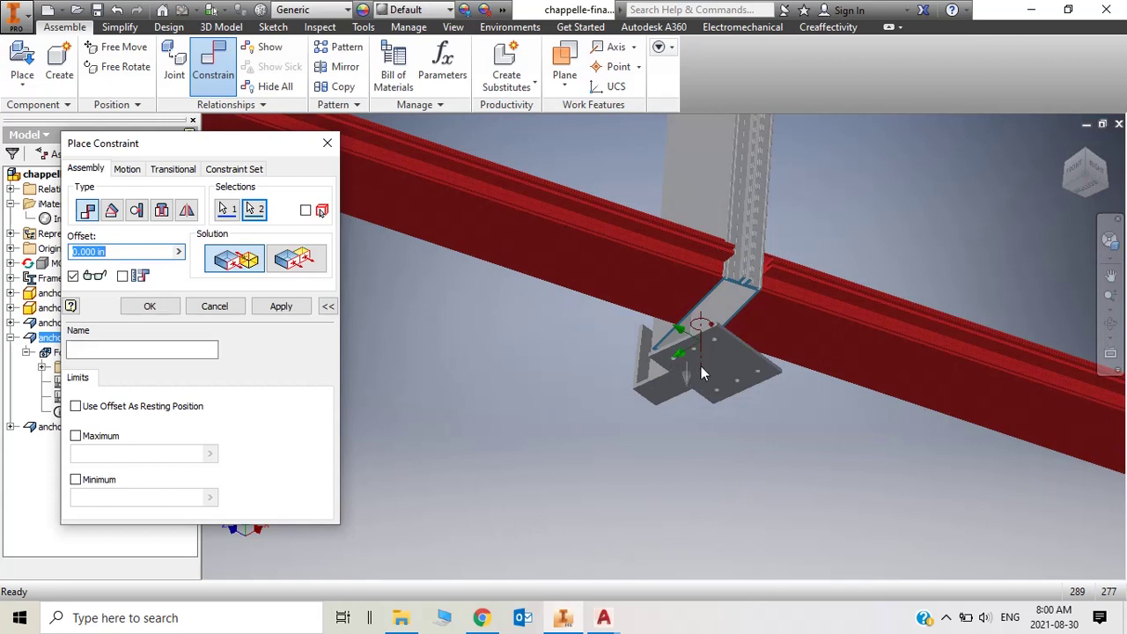
{"action": "scroll", "coordinate": [736, 342], "scroll_direction": "down", "scroll_amount": 2}
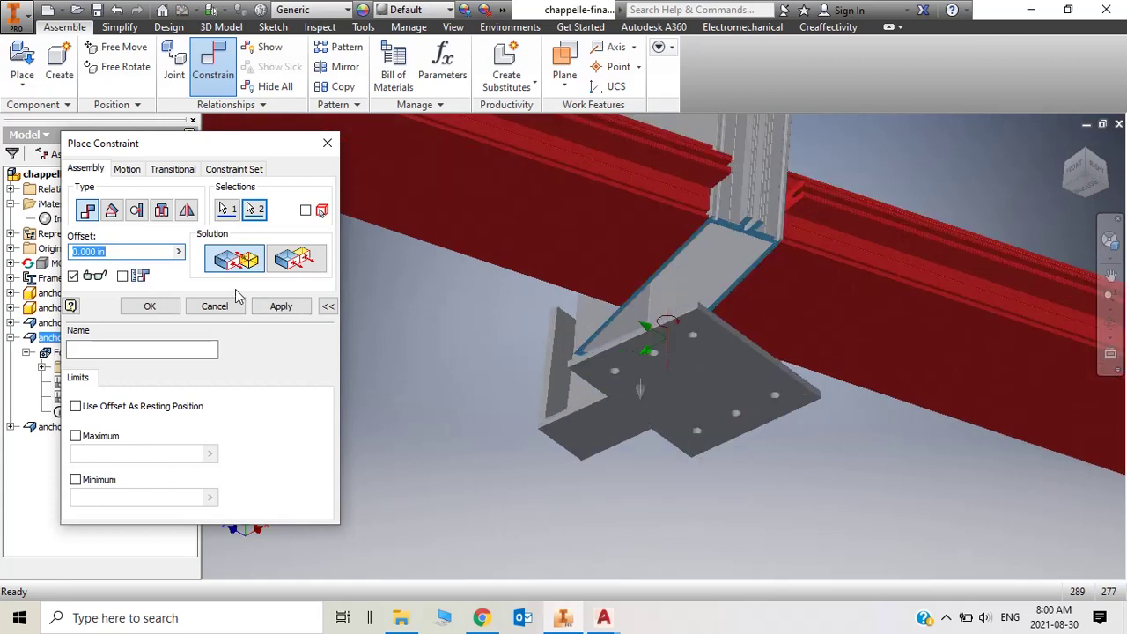
{"action": "key", "text": "Tab"}
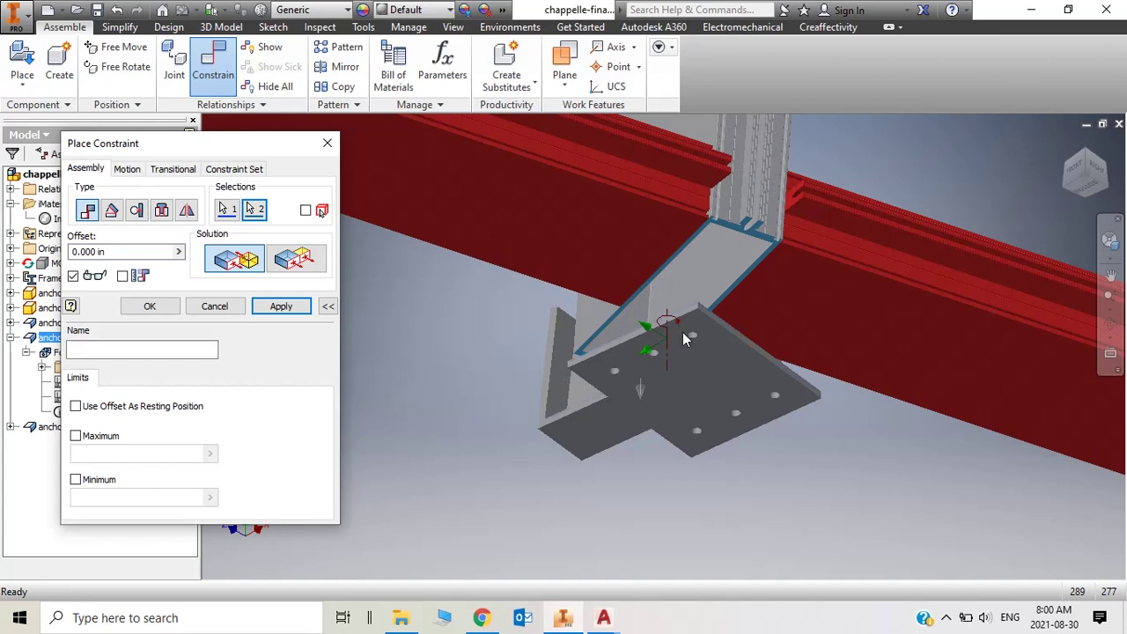
{"action": "left_click", "coordinate": [1068, 192]}
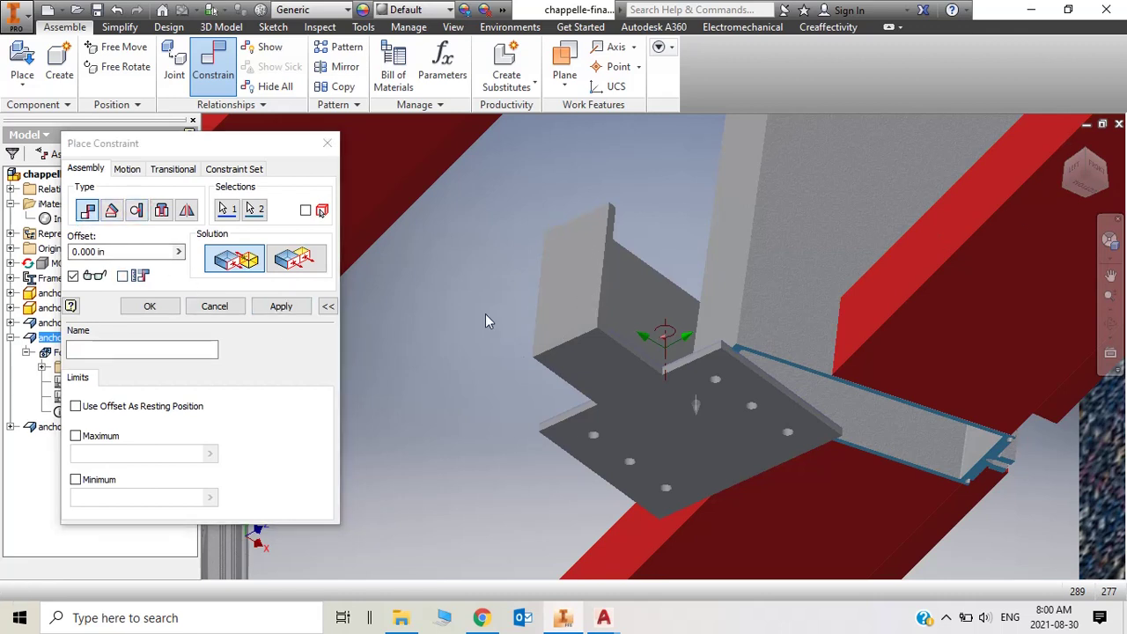
{"action": "left_click", "coordinate": [281, 305]}
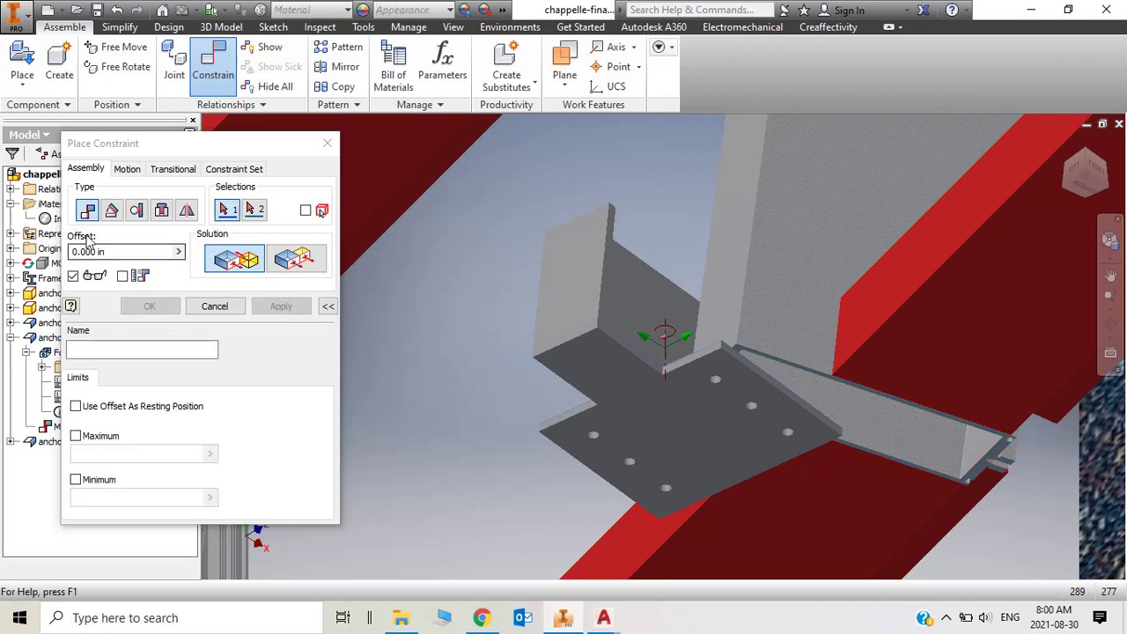
Mate the anchor's upright face to the plate edge at 0.000 in.
{"action": "left_click", "coordinate": [573, 304]}
{"action": "scroll", "coordinate": [814, 380], "scroll_direction": "up", "scroll_amount": 5}
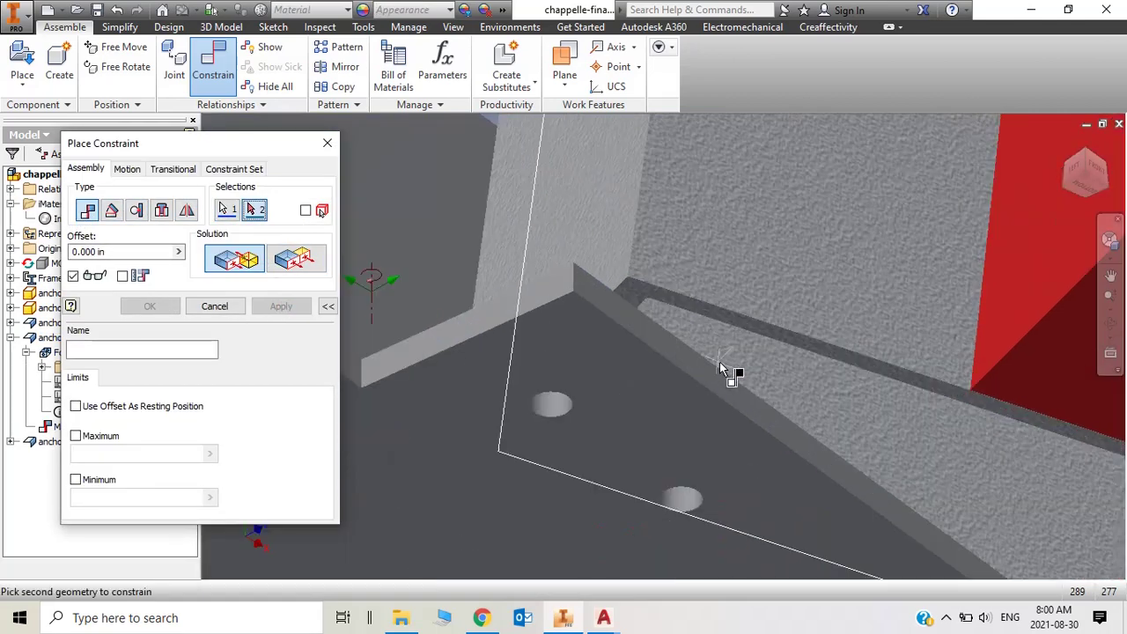
{"action": "scroll", "coordinate": [720, 361], "scroll_direction": "up", "scroll_amount": 3}
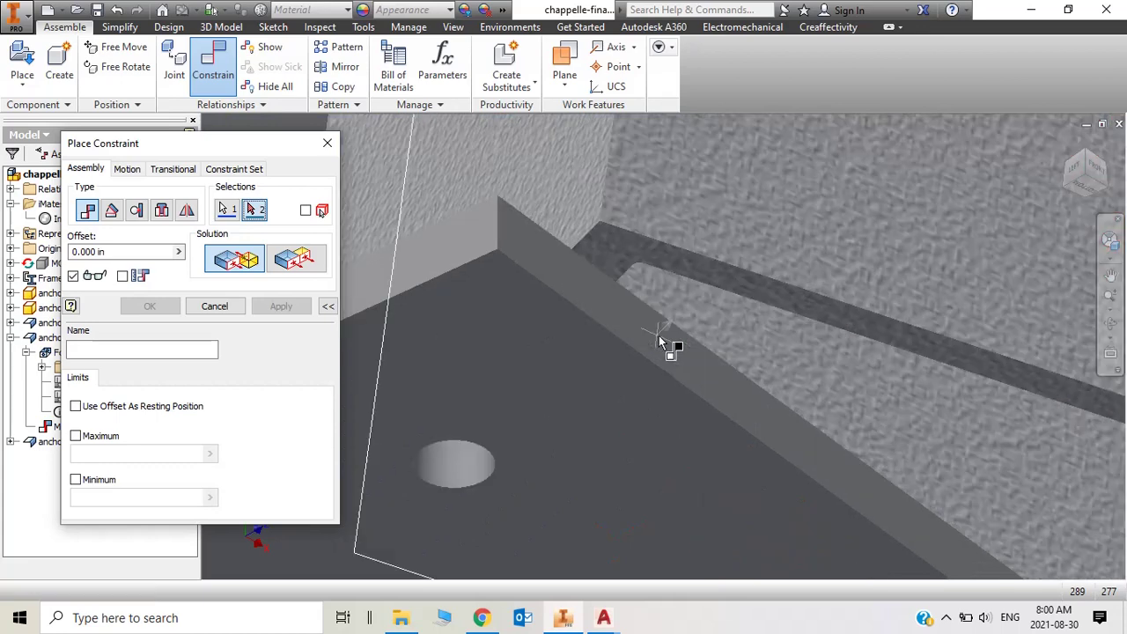
{"action": "left_click", "coordinate": [624, 282]}
{"action": "scroll", "coordinate": [634, 273], "scroll_direction": "down", "scroll_amount": 4}
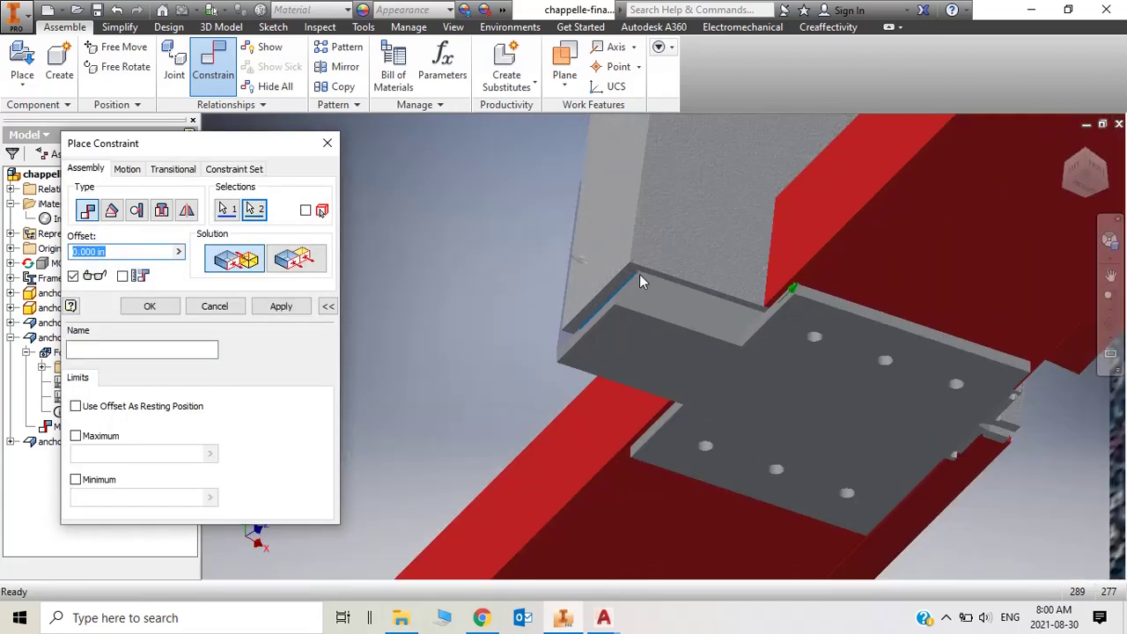
{"action": "left_click", "coordinate": [276, 304]}
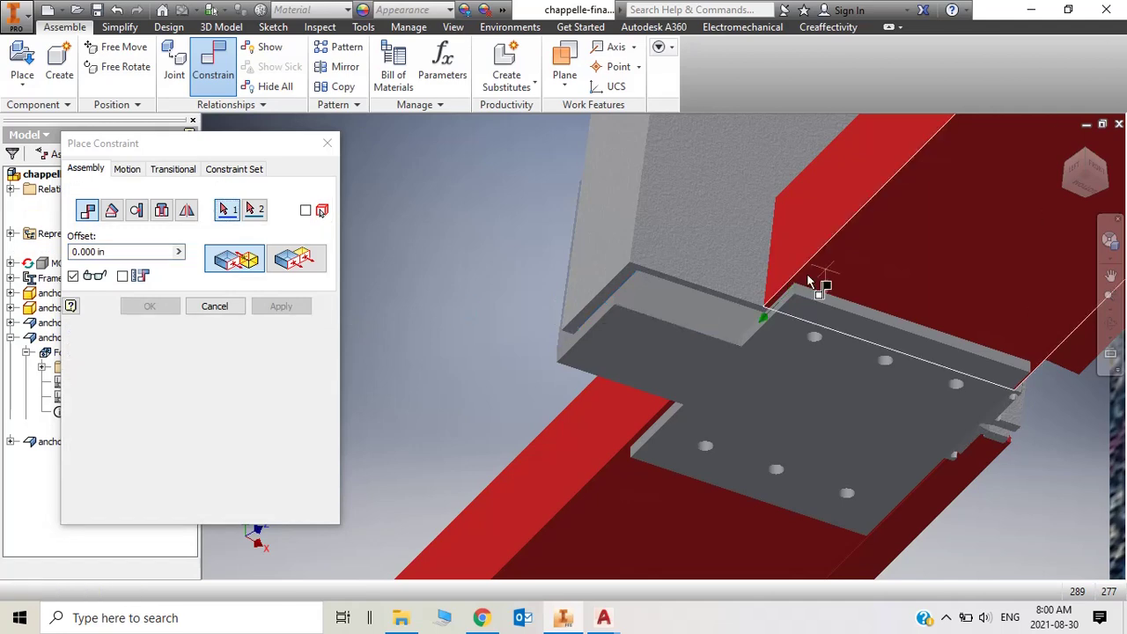
At another anchor, mate its thin face to the plate edge at 0.000 in.
{"action": "left_click", "coordinate": [1071, 194]}
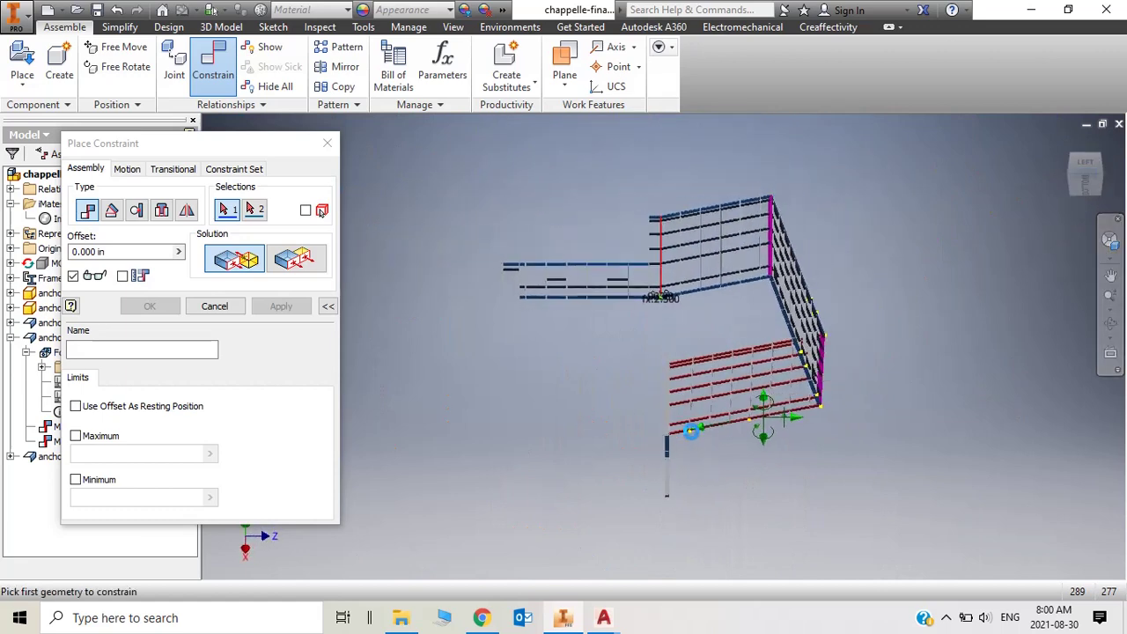
{"action": "scroll", "coordinate": [655, 466], "scroll_direction": "down", "scroll_amount": 4}
{"action": "scroll", "coordinate": [717, 421], "scroll_direction": "down", "scroll_amount": 3}
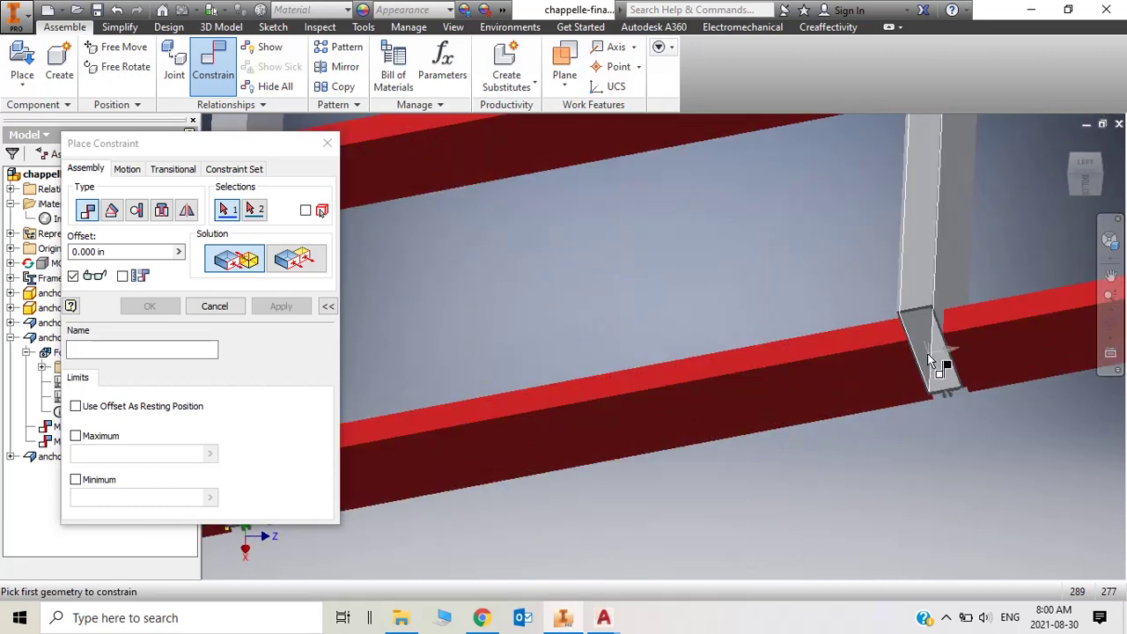
{"action": "scroll", "coordinate": [939, 365], "scroll_direction": "up", "scroll_amount": 3}
{"action": "scroll", "coordinate": [920, 338], "scroll_direction": "up", "scroll_amount": 10}
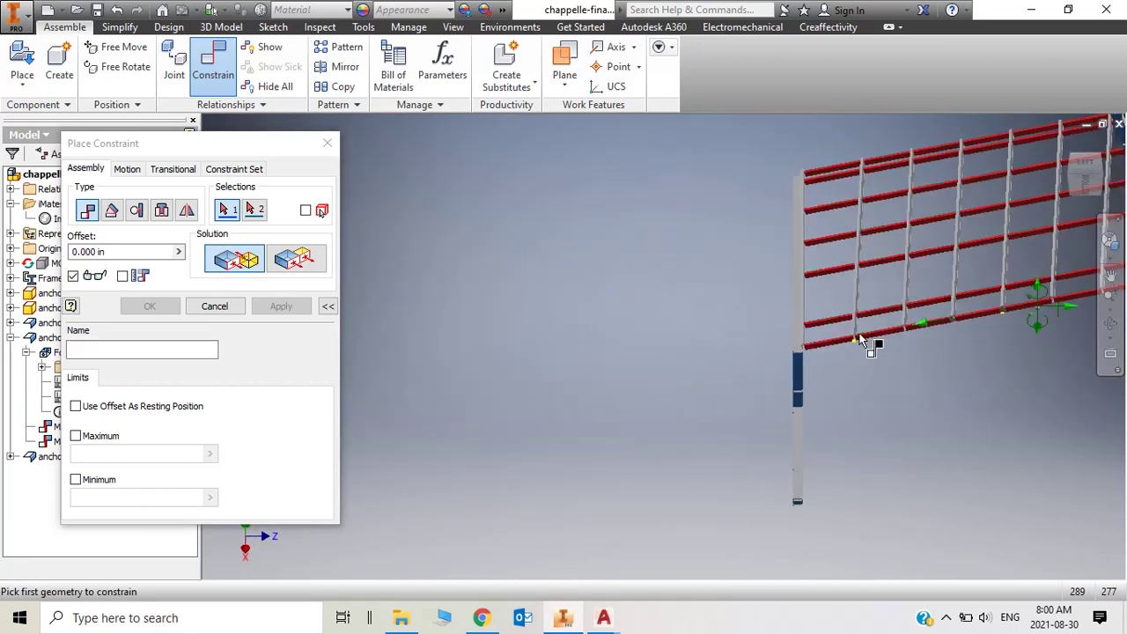
{"action": "scroll", "coordinate": [744, 365], "scroll_direction": "down", "scroll_amount": 5}
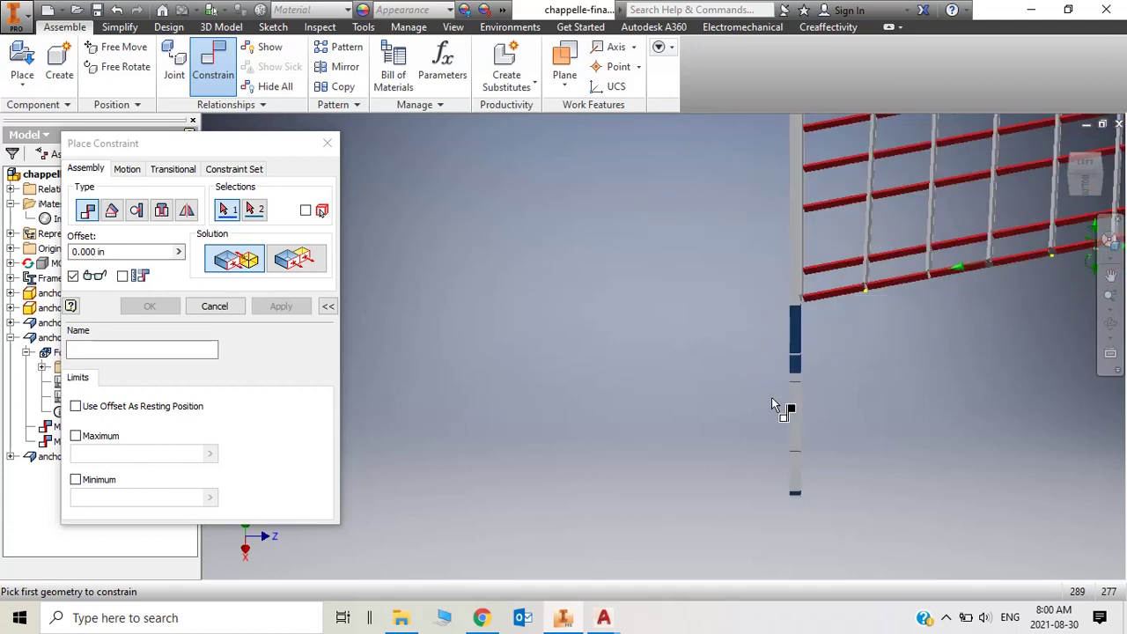
{"action": "scroll", "coordinate": [771, 397], "scroll_direction": "down", "scroll_amount": 2}
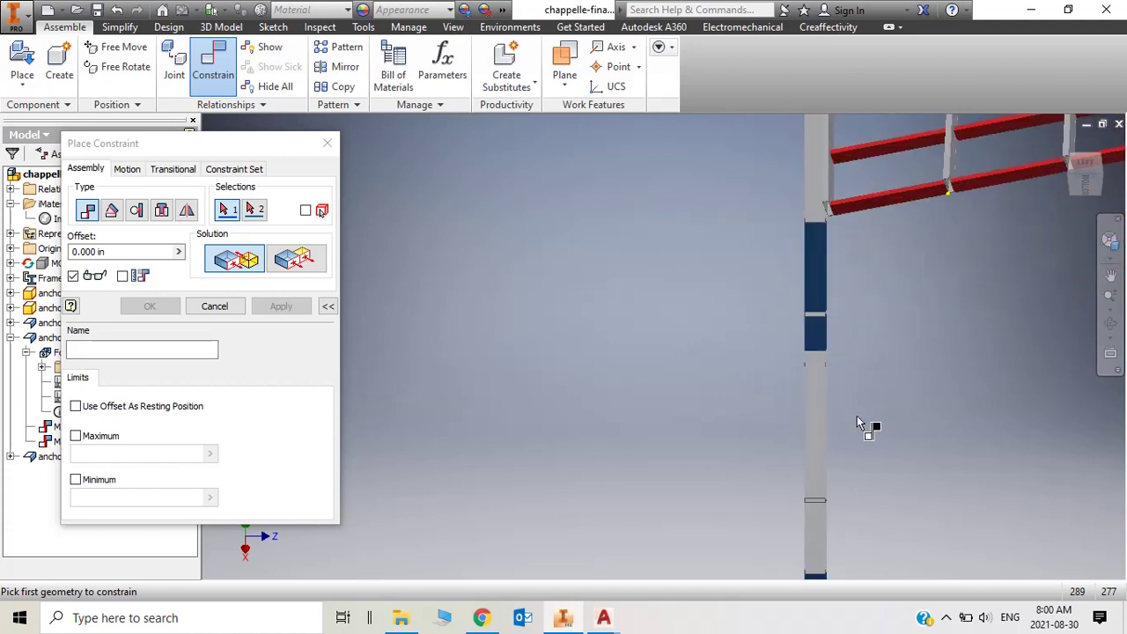
{"action": "left_click", "coordinate": [1064, 146]}
{"action": "scroll", "coordinate": [654, 469], "scroll_direction": "down", "scroll_amount": 3}
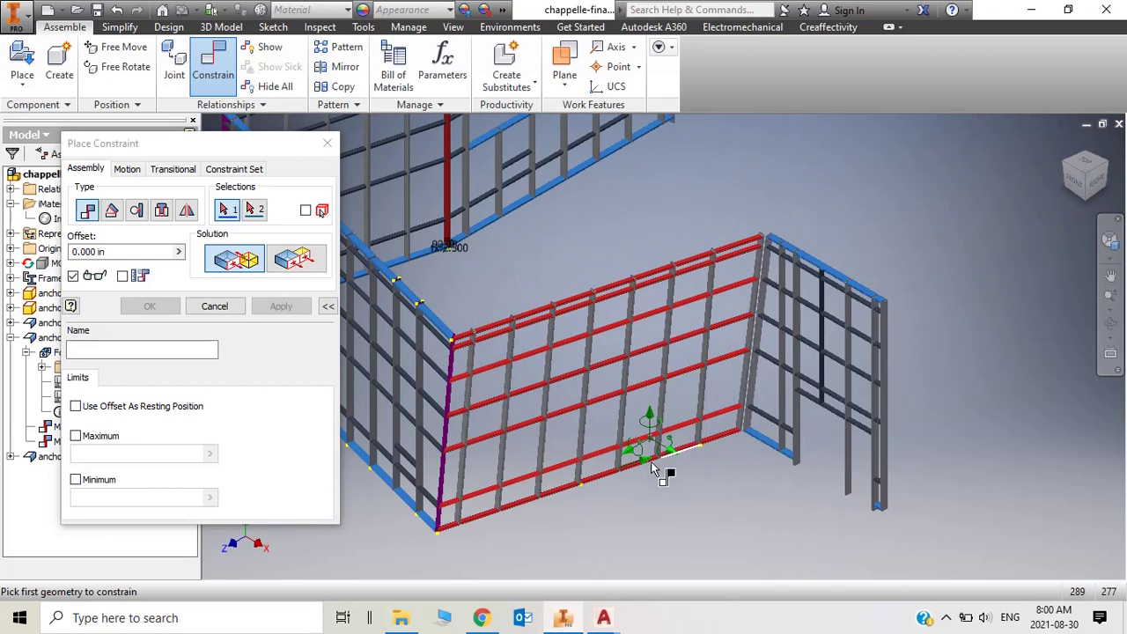
{"action": "scroll", "coordinate": [653, 468], "scroll_direction": "down", "scroll_amount": 4}
{"action": "scroll", "coordinate": [611, 468], "scroll_direction": "down", "scroll_amount": 3}
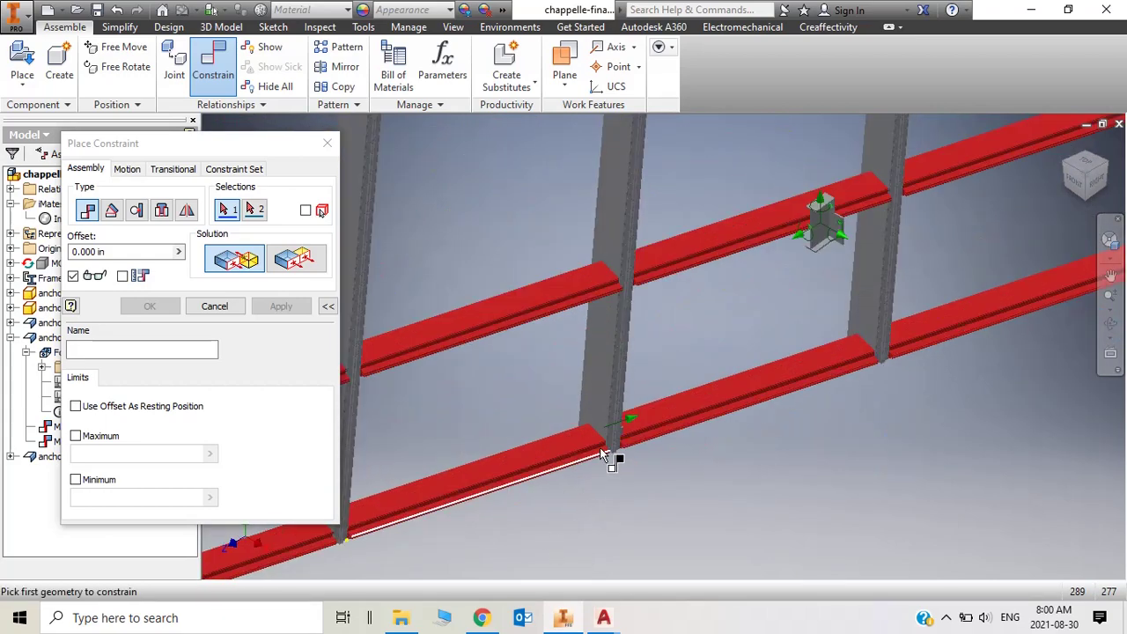
{"action": "left_click", "coordinate": [1087, 207]}
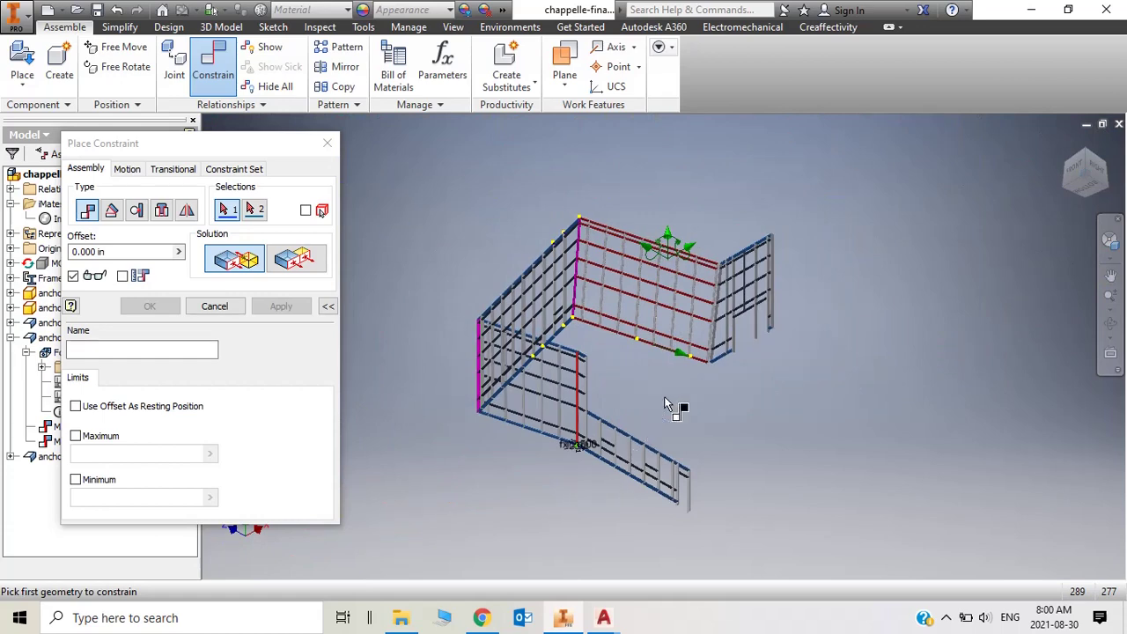
{"action": "scroll", "coordinate": [679, 377], "scroll_direction": "down", "scroll_amount": 3}
{"action": "scroll", "coordinate": [656, 339], "scroll_direction": "down", "scroll_amount": 3}
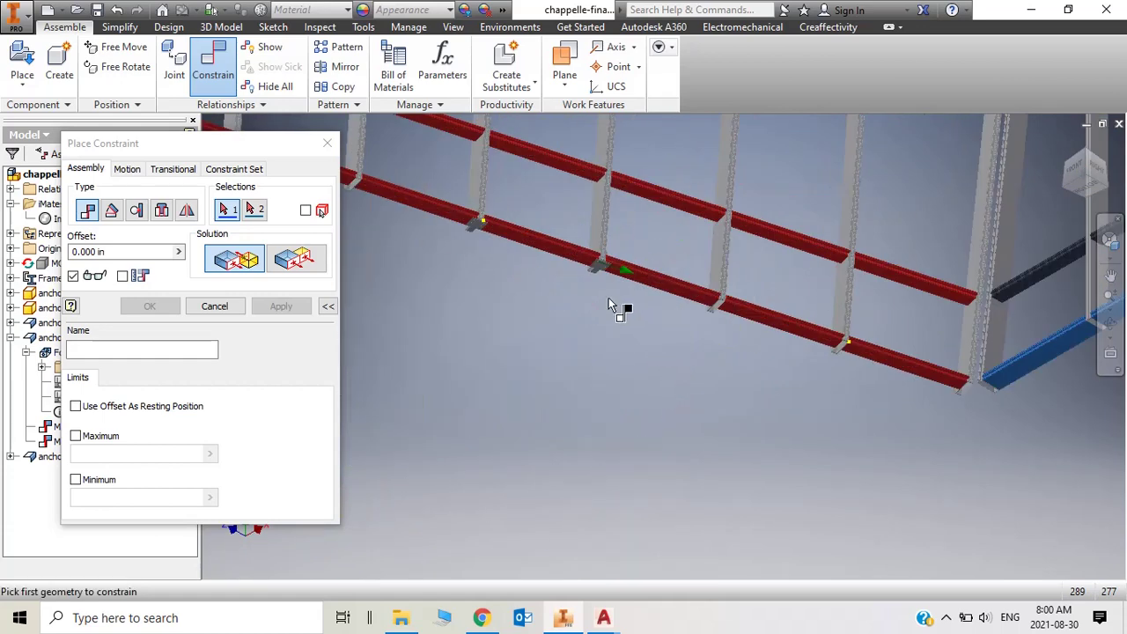
{"action": "scroll", "coordinate": [566, 262], "scroll_direction": "down", "scroll_amount": 3}
{"action": "scroll", "coordinate": [799, 312], "scroll_direction": "up", "scroll_amount": 1}
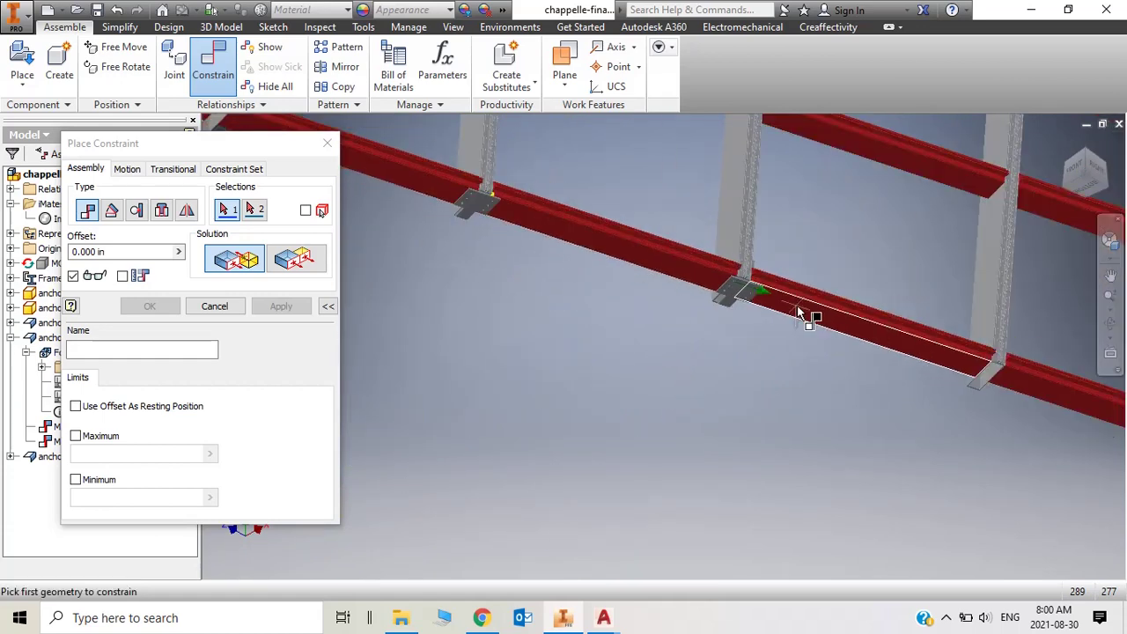
{"action": "scroll", "coordinate": [745, 280], "scroll_direction": "down", "scroll_amount": 4}
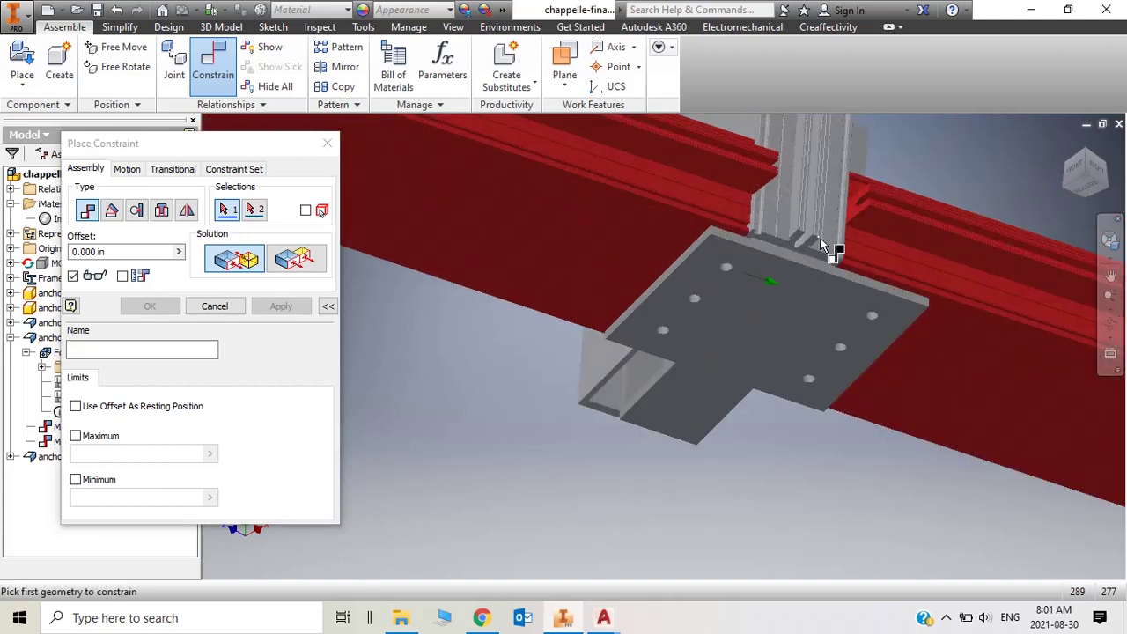
{"action": "scroll", "coordinate": [822, 252], "scroll_direction": "down", "scroll_amount": 3}
{"action": "scroll", "coordinate": [842, 265], "scroll_direction": "up", "scroll_amount": 1}
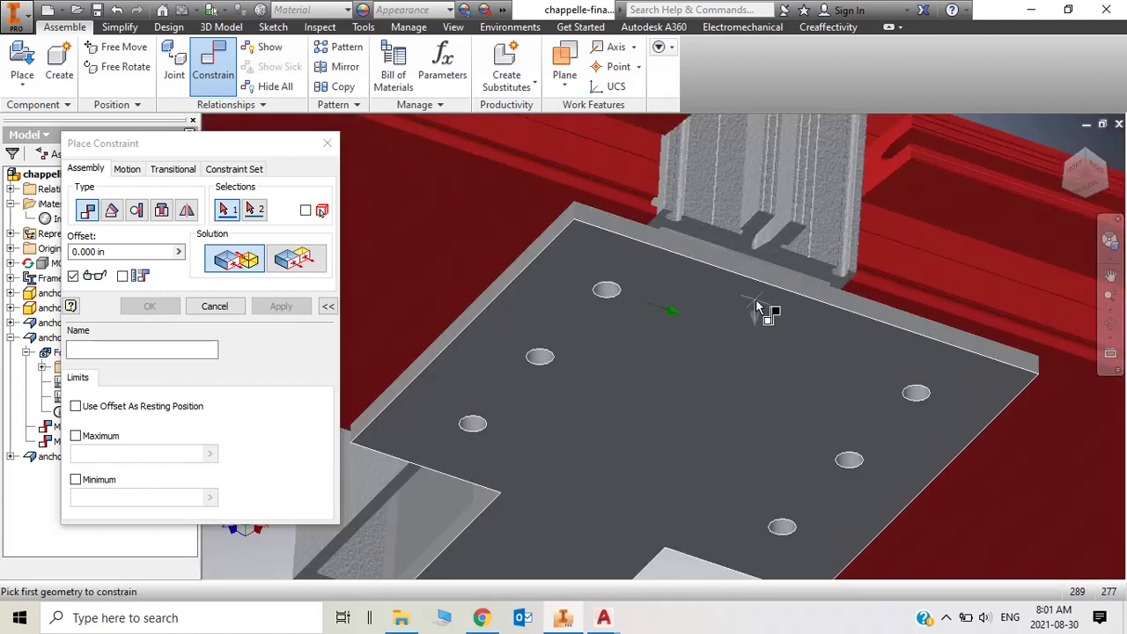
{"action": "scroll", "coordinate": [775, 300], "scroll_direction": "up", "scroll_amount": 3}
{"action": "scroll", "coordinate": [709, 414], "scroll_direction": "down", "scroll_amount": 2}
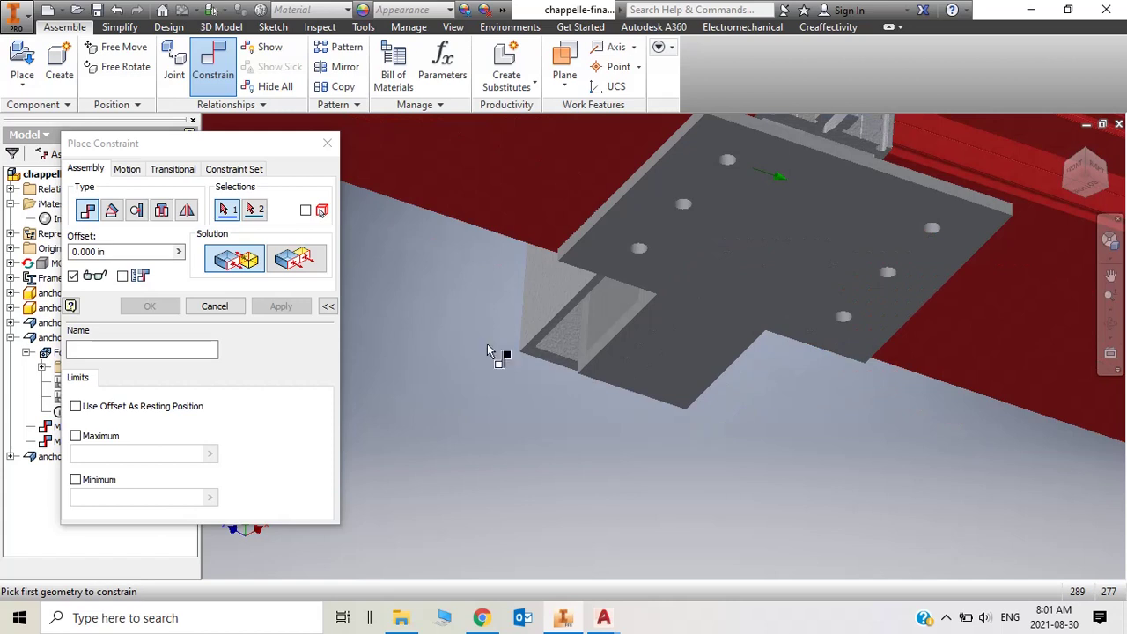
{"action": "left_click", "coordinate": [86, 209]}
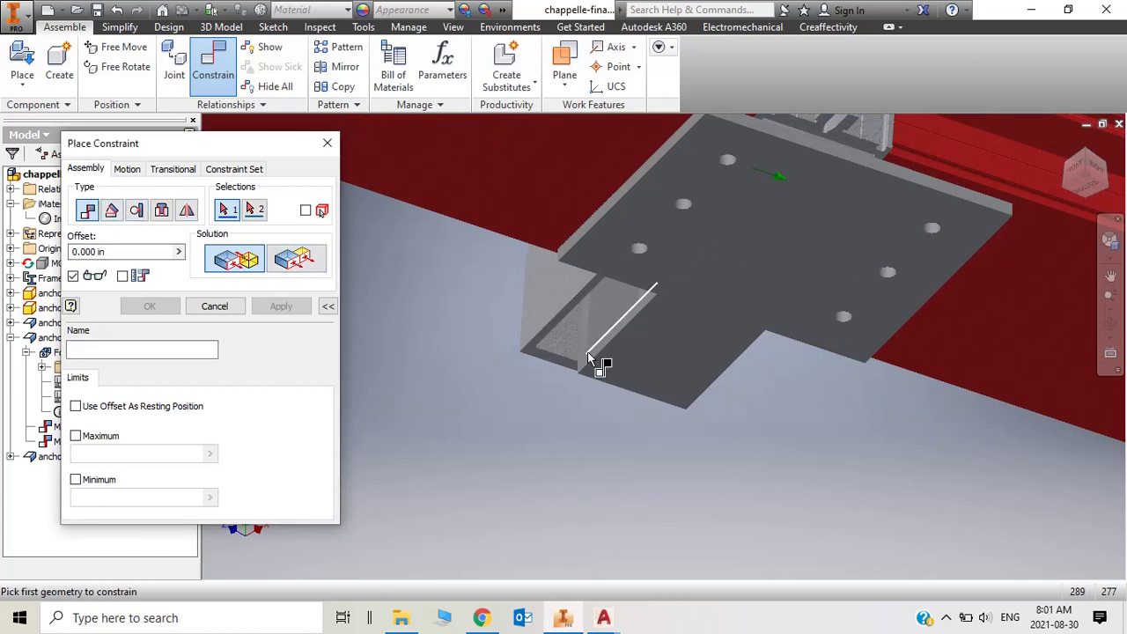
{"action": "left_click", "coordinate": [586, 365]}
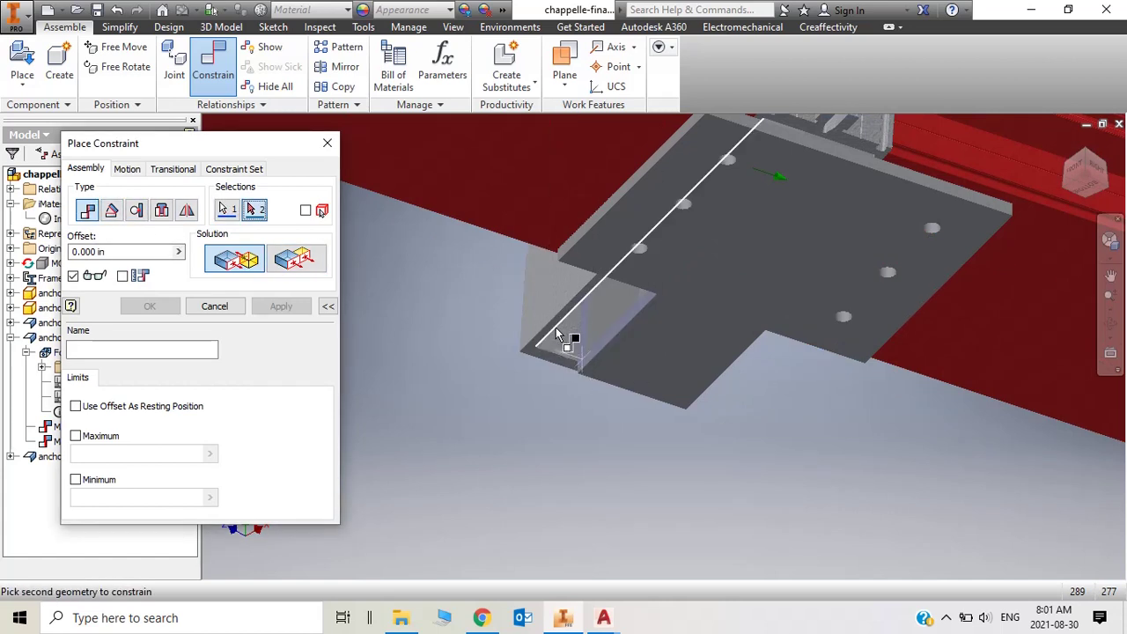
{"action": "left_click", "coordinate": [555, 328]}
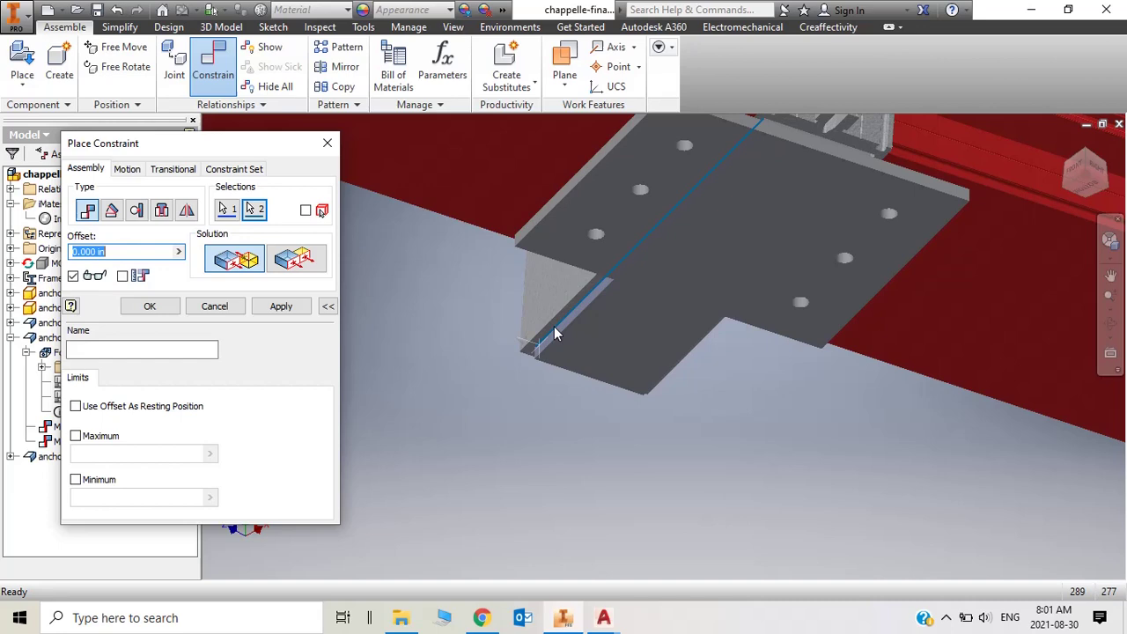
{"action": "left_click", "coordinate": [281, 306]}
{"action": "scroll", "coordinate": [470, 361], "scroll_direction": "down", "scroll_amount": 5}
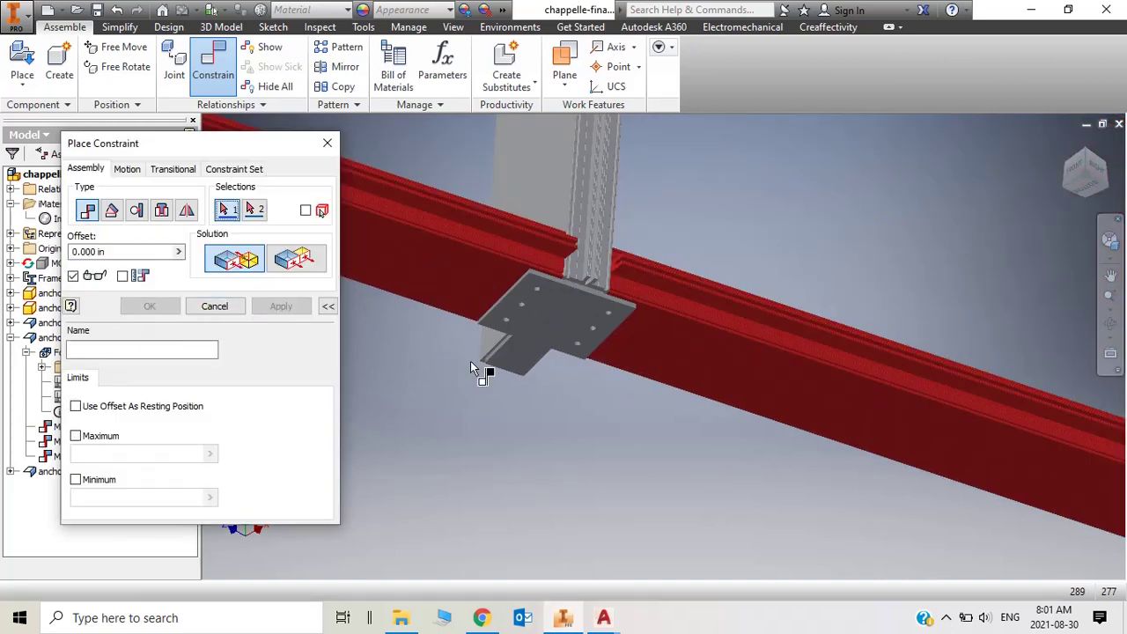
{"action": "scroll", "coordinate": [598, 344], "scroll_direction": "down", "scroll_amount": 5}
{"action": "scroll", "coordinate": [572, 332], "scroll_direction": "up", "scroll_amount": 4}
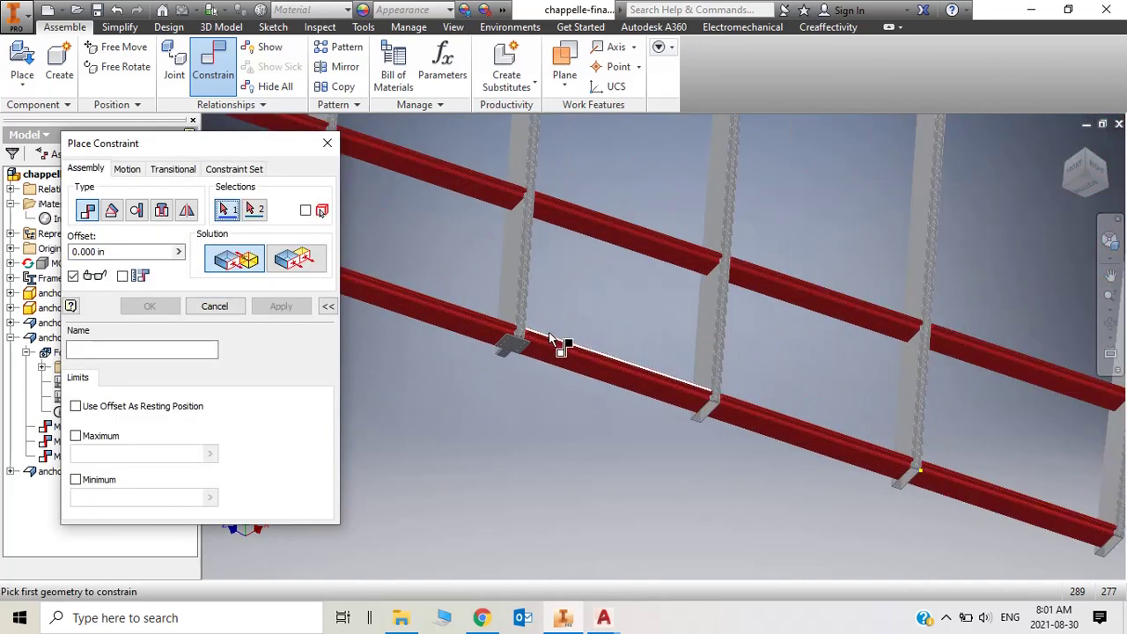
{"action": "left_click", "coordinate": [1064, 144]}
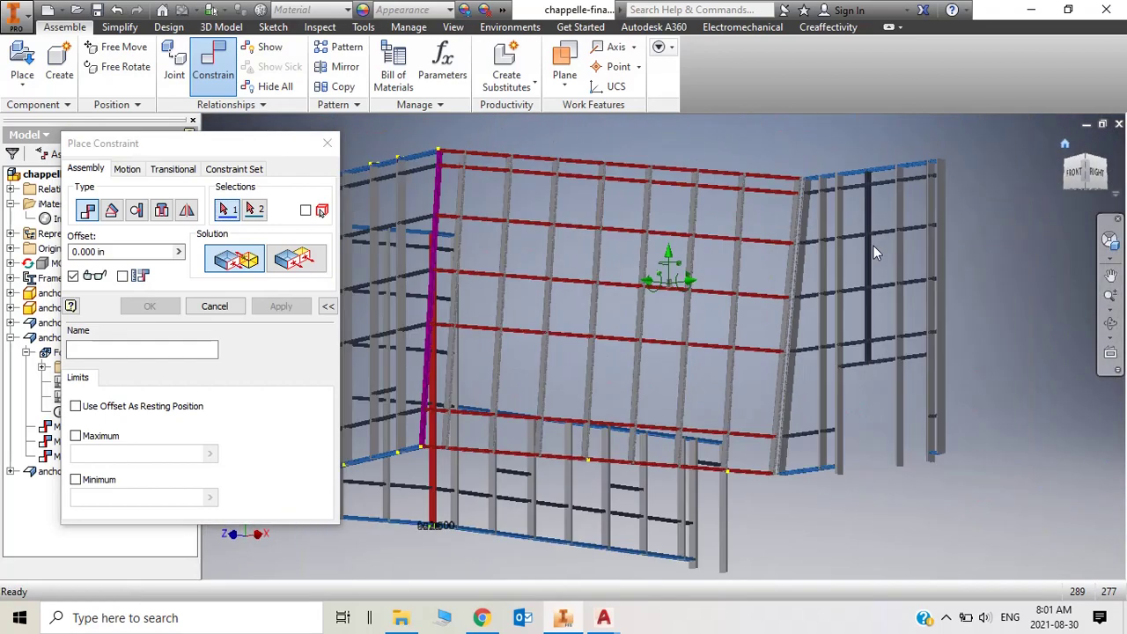
{"action": "scroll", "coordinate": [704, 396], "scroll_direction": "up", "scroll_amount": 6}
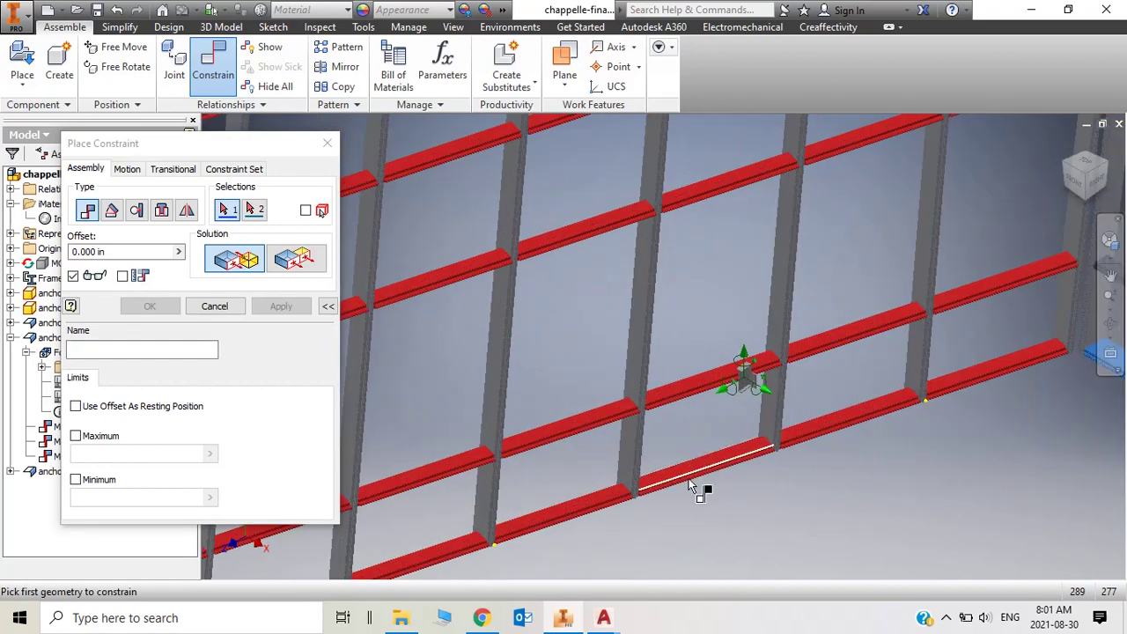
{"action": "scroll", "coordinate": [752, 398], "scroll_direction": "down", "scroll_amount": 4}
{"action": "scroll", "coordinate": [753, 398], "scroll_direction": "up", "scroll_amount": 8}
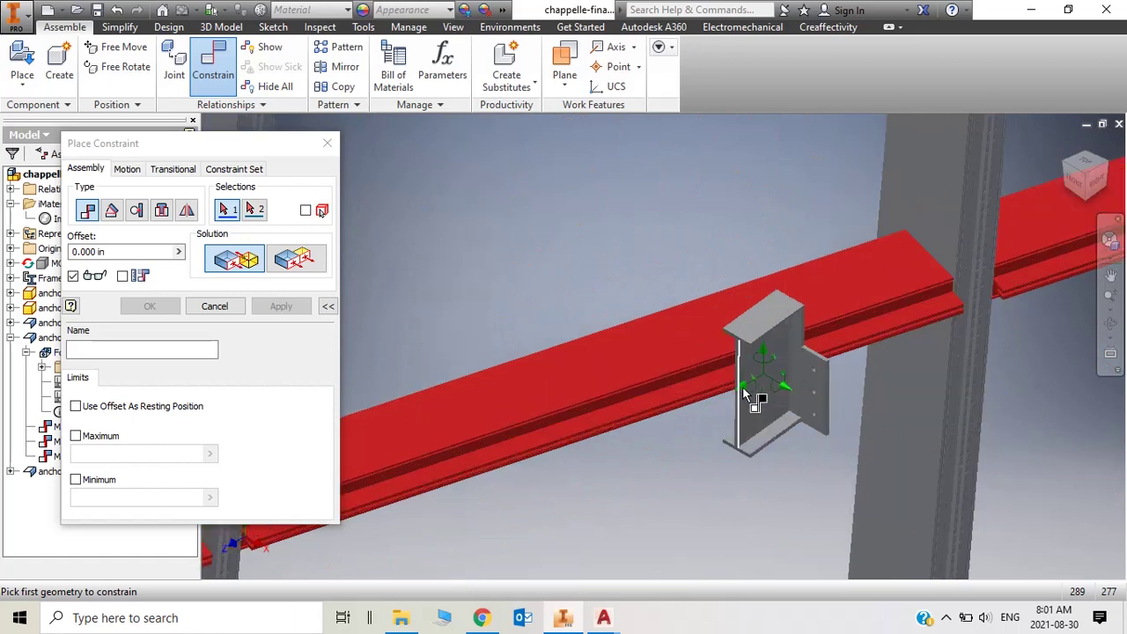
{"action": "scroll", "coordinate": [792, 401], "scroll_direction": "up", "scroll_amount": 2}
{"action": "scroll", "coordinate": [806, 401], "scroll_direction": "down", "scroll_amount": 6}
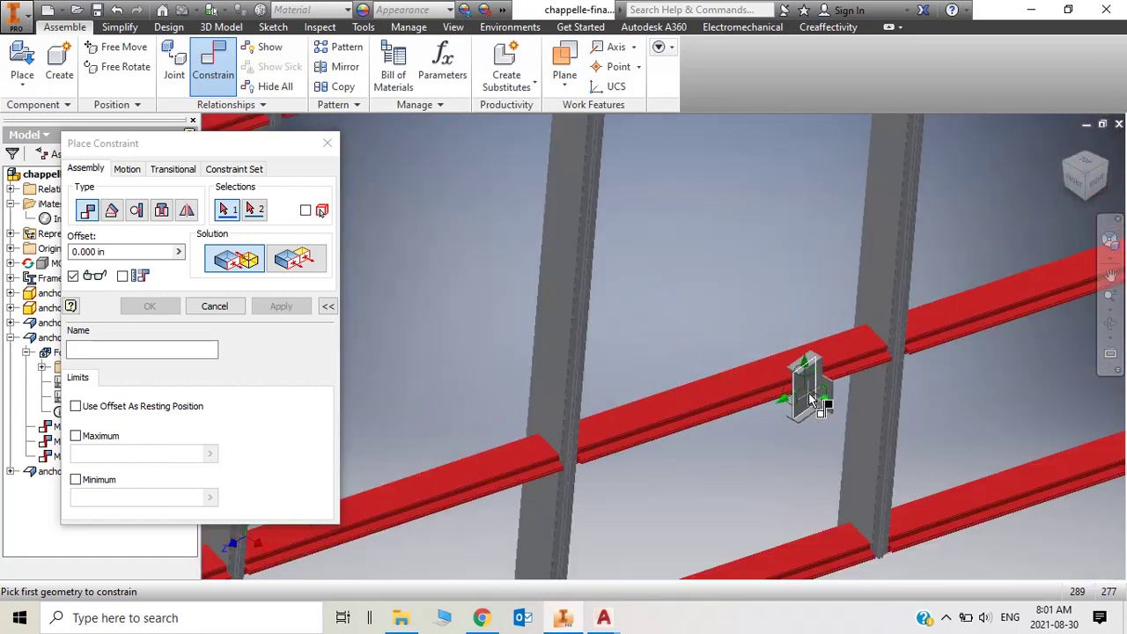
{"action": "scroll", "coordinate": [810, 398], "scroll_direction": "down", "scroll_amount": 3}
{"action": "scroll", "coordinate": [810, 396], "scroll_direction": "up", "scroll_amount": 9}
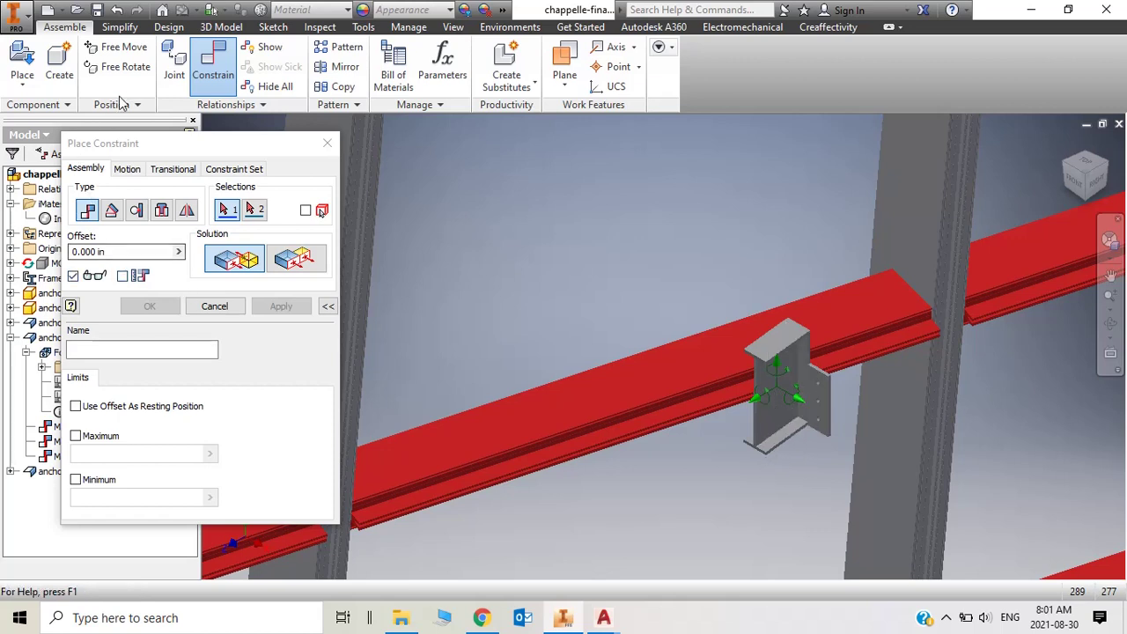
Open anchor2a.ipt from the chappelle-final folder.
{"action": "left_click", "coordinate": [78, 11]}
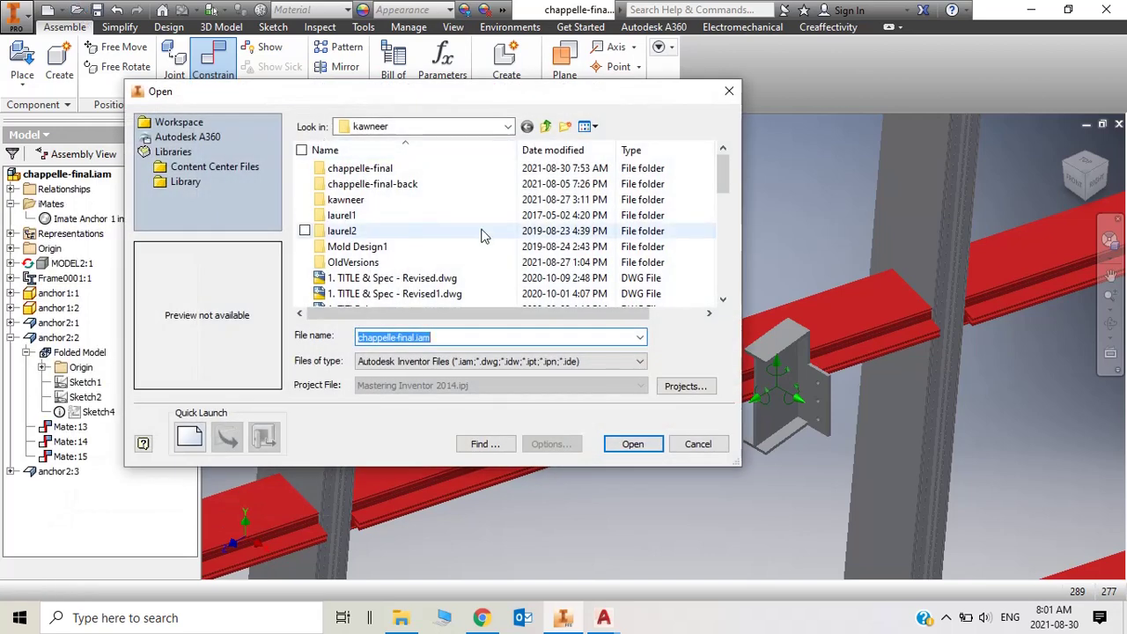
{"action": "scroll", "coordinate": [481, 235], "scroll_direction": "down", "scroll_amount": 8}
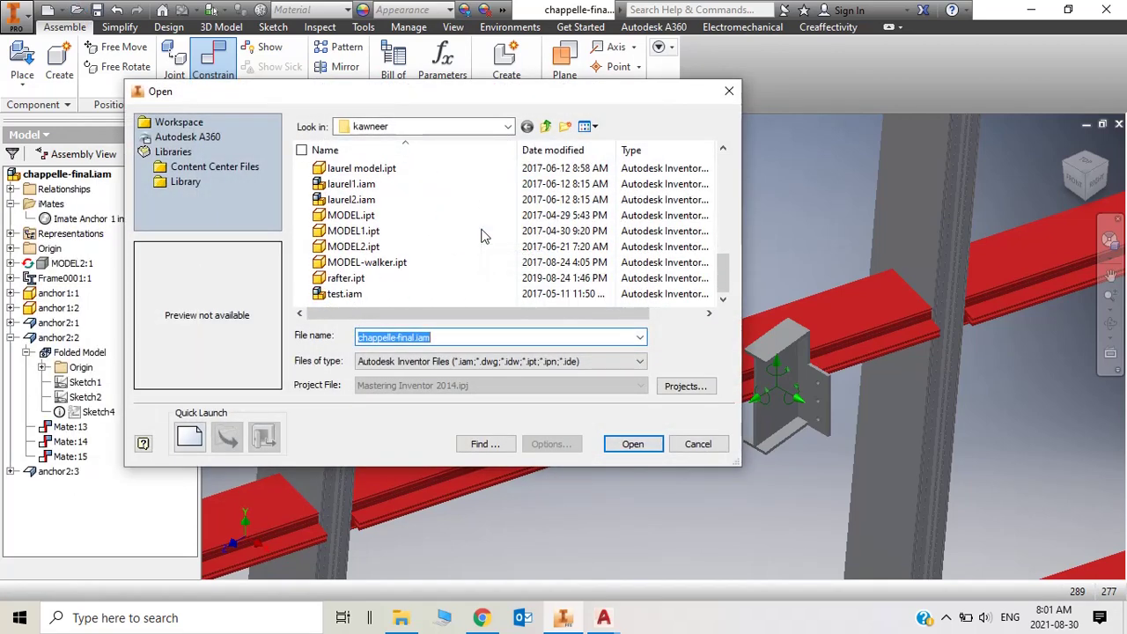
{"action": "scroll", "coordinate": [481, 235], "scroll_direction": "up", "scroll_amount": 8}
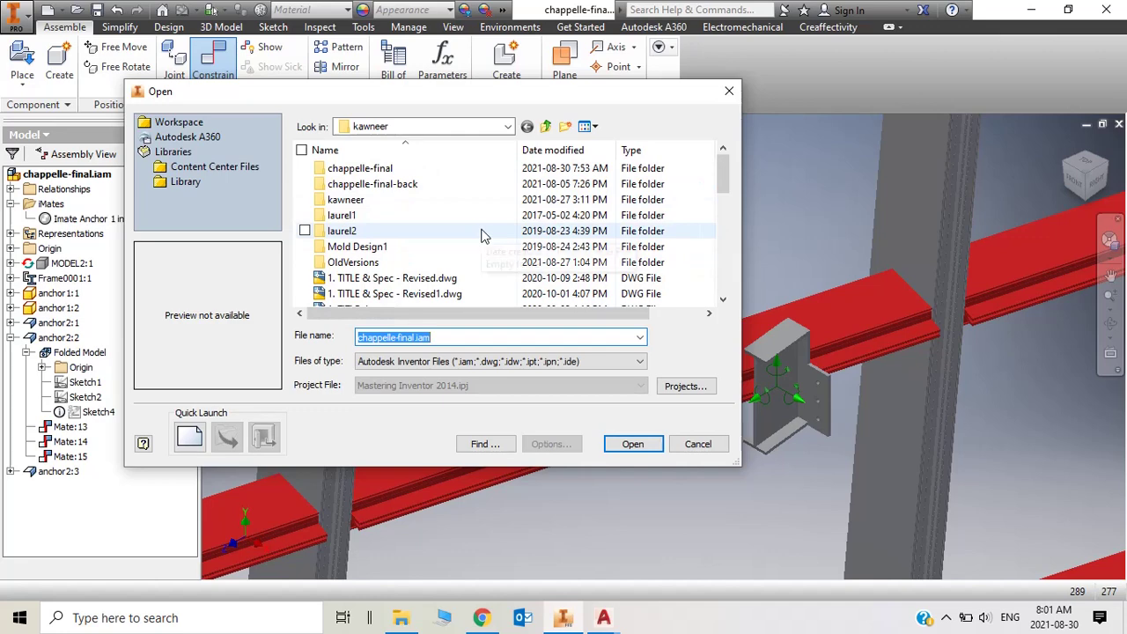
{"action": "double_click", "coordinate": [400, 169]}
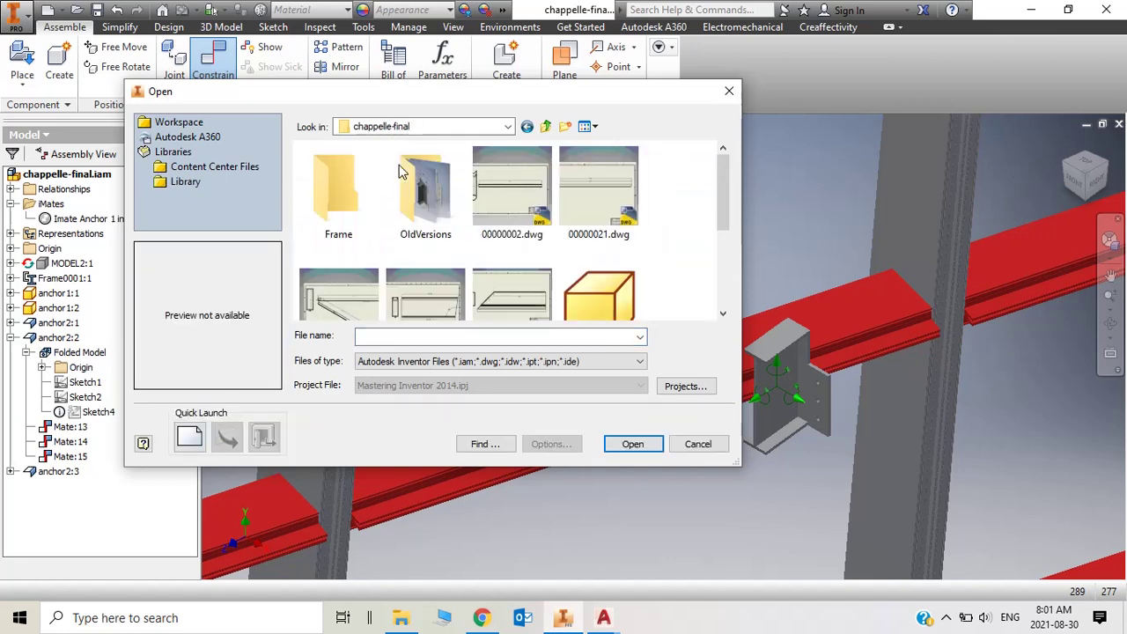
{"action": "scroll", "coordinate": [637, 280], "scroll_direction": "down", "scroll_amount": 2}
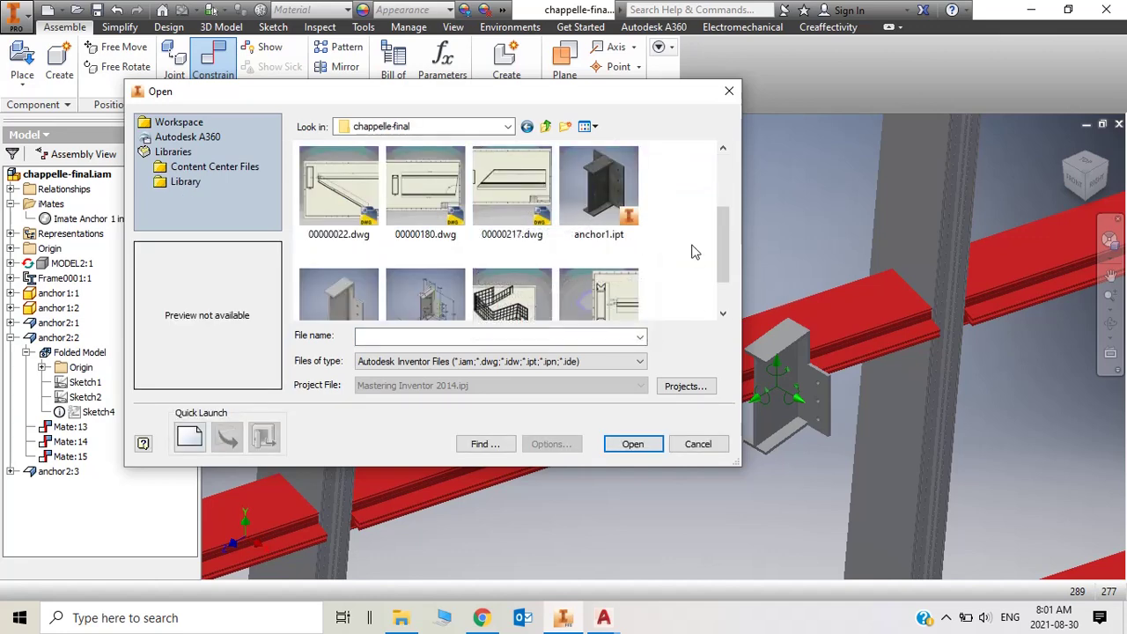
{"action": "scroll", "coordinate": [691, 252], "scroll_direction": "down", "scroll_amount": 1}
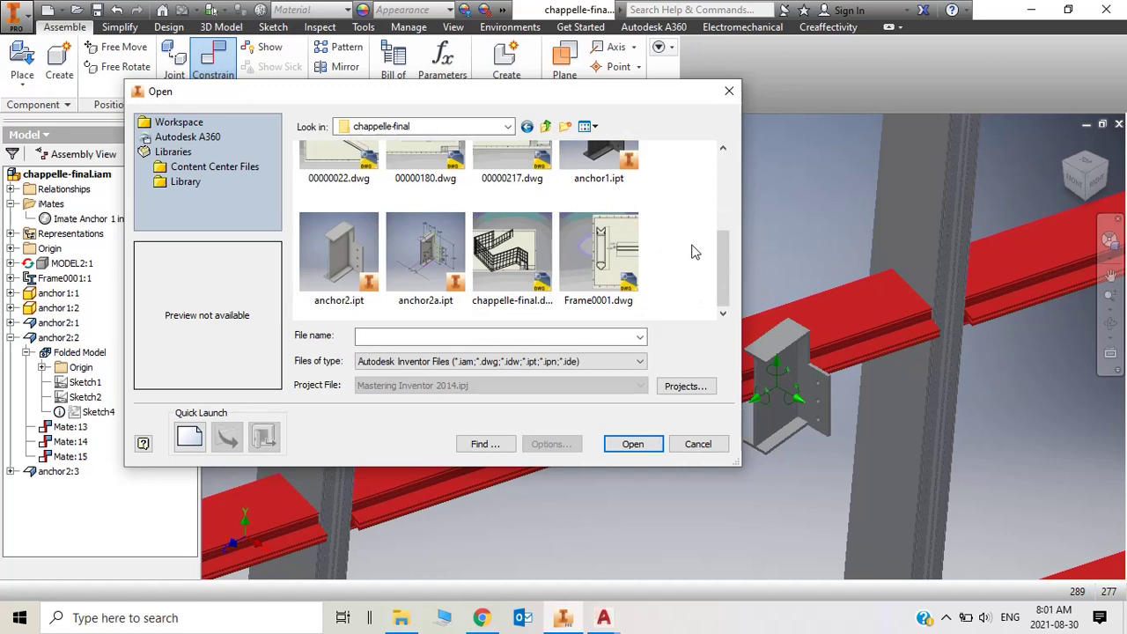
{"action": "double_click", "coordinate": [442, 278]}
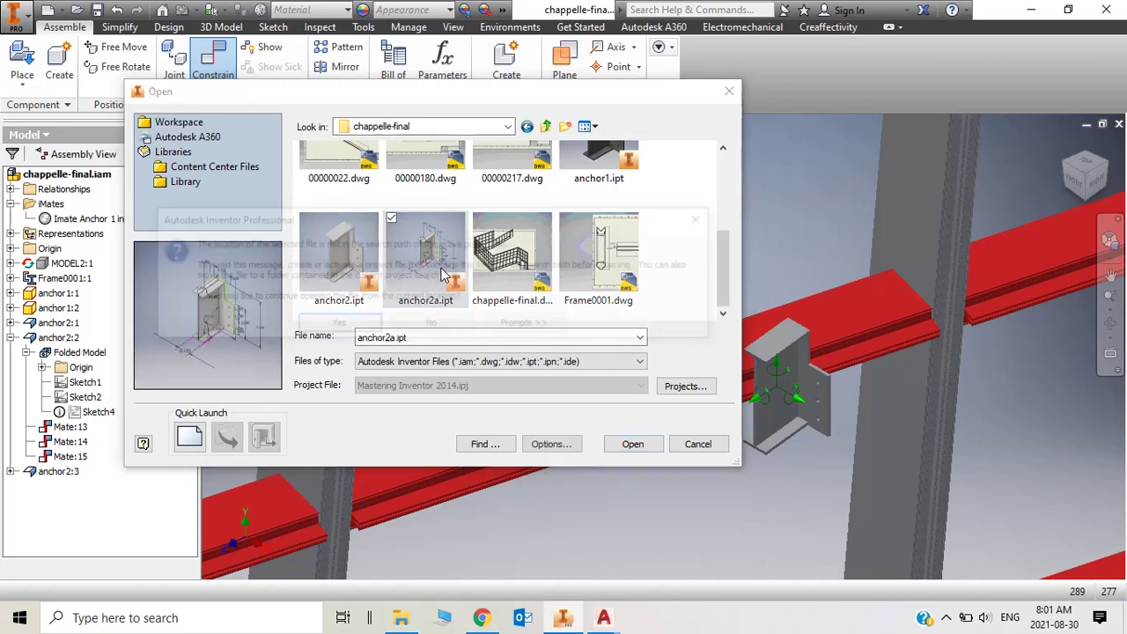
Accept the search-path warning and start editing the part's 97.00 angle dimension d50.
{"action": "left_click", "coordinate": [335, 324]}
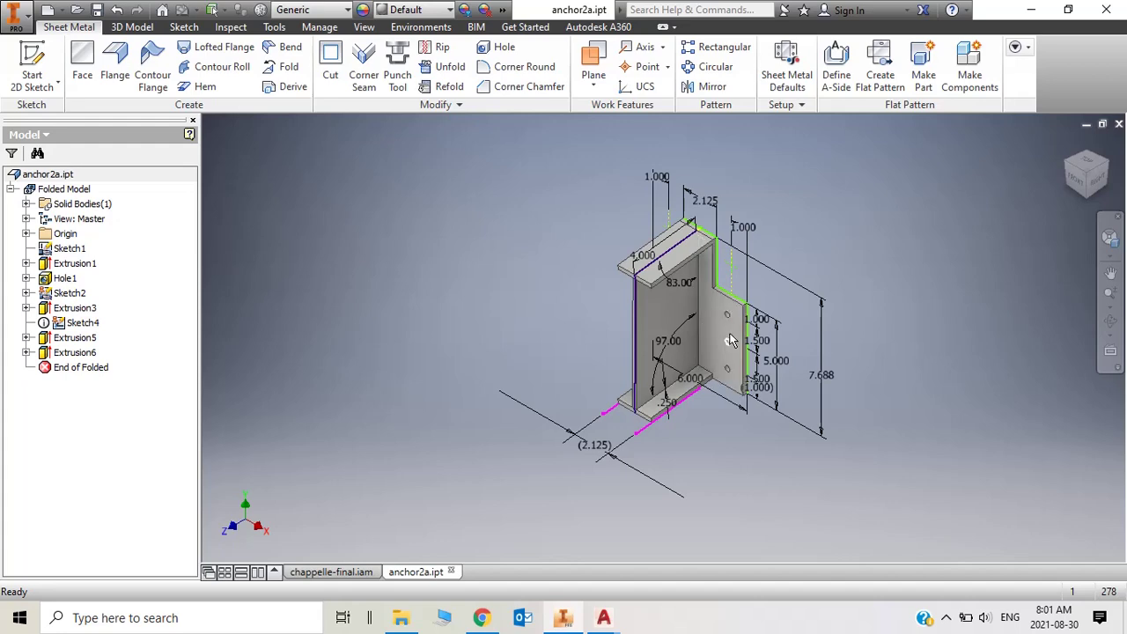
{"action": "scroll", "coordinate": [698, 418], "scroll_direction": "up", "scroll_amount": 3}
{"action": "scroll", "coordinate": [699, 413], "scroll_direction": "down", "scroll_amount": 4}
{"action": "scroll", "coordinate": [807, 247], "scroll_direction": "up", "scroll_amount": 2}
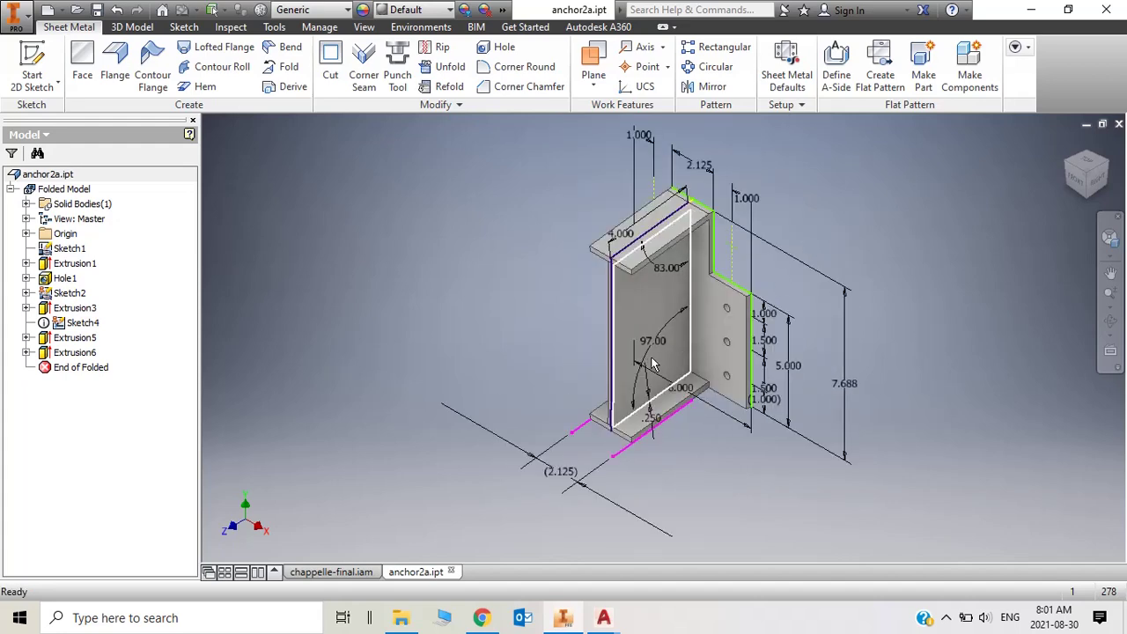
{"action": "scroll", "coordinate": [742, 420], "scroll_direction": "up", "scroll_amount": 3}
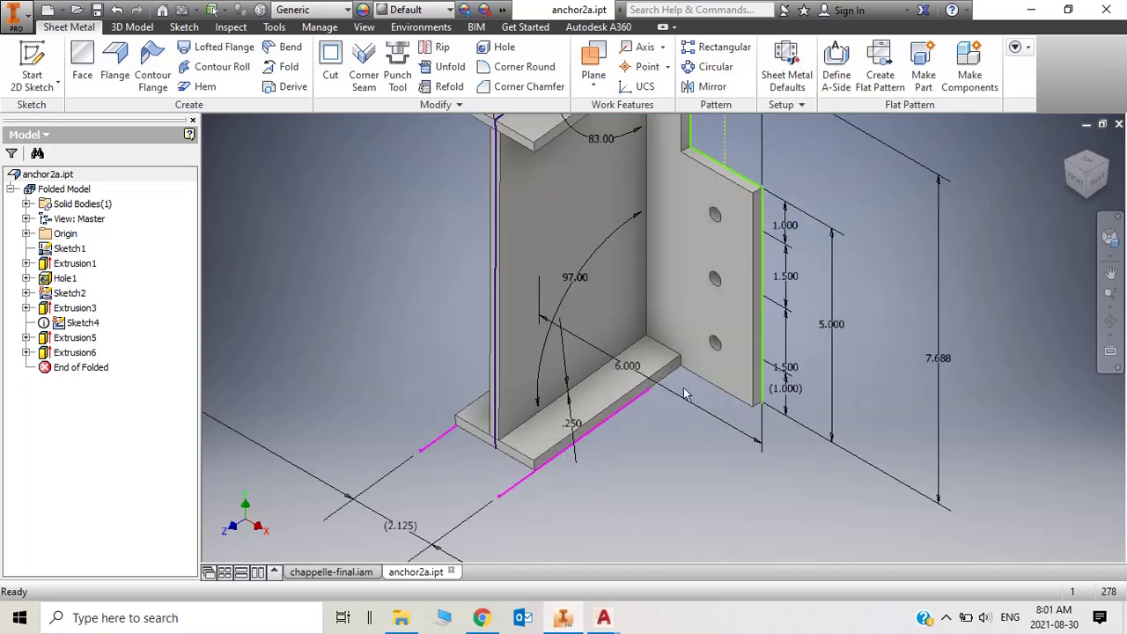
{"action": "scroll", "coordinate": [684, 390], "scroll_direction": "down", "scroll_amount": 2}
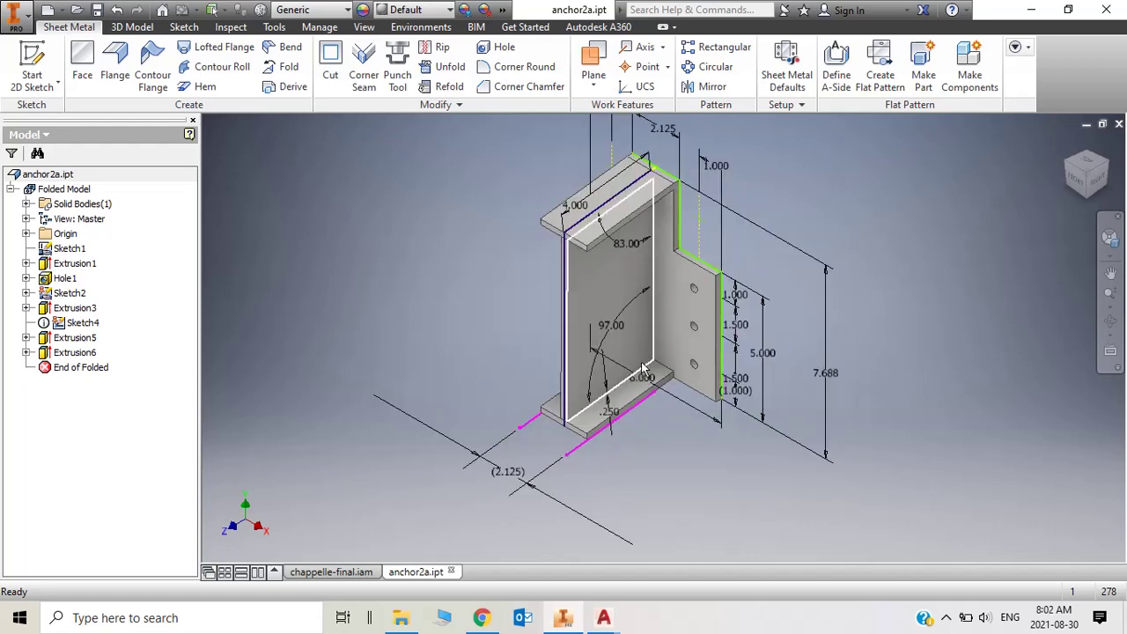
{"action": "scroll", "coordinate": [647, 387], "scroll_direction": "up", "scroll_amount": 2}
{"action": "scroll", "coordinate": [642, 369], "scroll_direction": "down", "scroll_amount": 2}
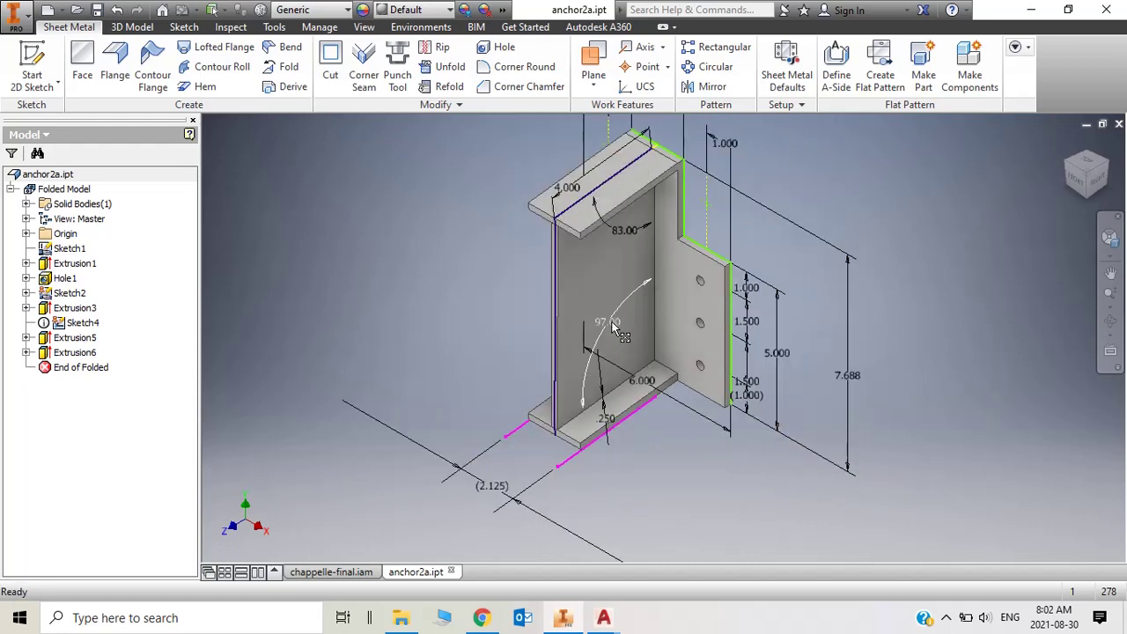
{"action": "double_click", "coordinate": [614, 324]}
Change angle d50 from 97 to 83 degrees and enter 83 for angle d51.
{"action": "type", "text": "83"}
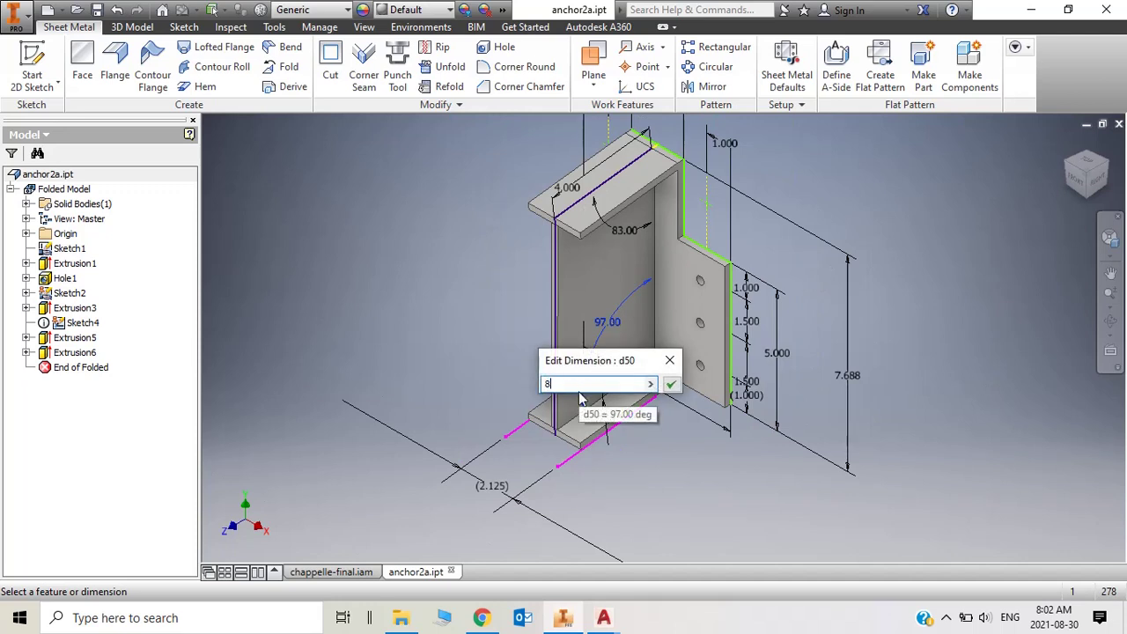
{"action": "left_click", "coordinate": [670, 387]}
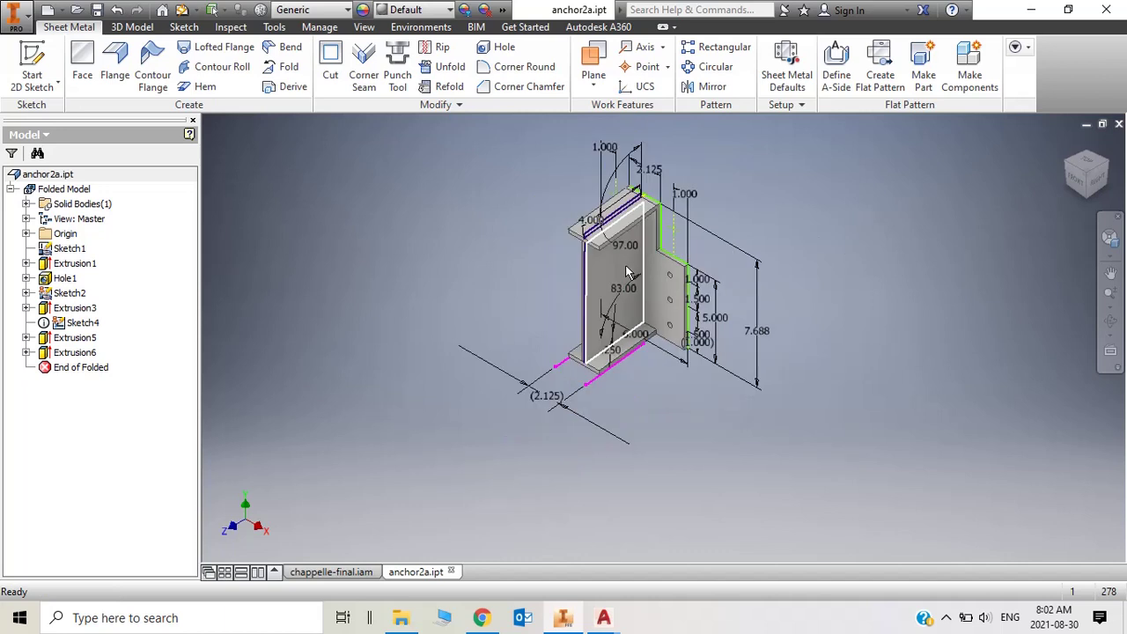
{"action": "scroll", "coordinate": [618, 254], "scroll_direction": "down", "scroll_amount": 3}
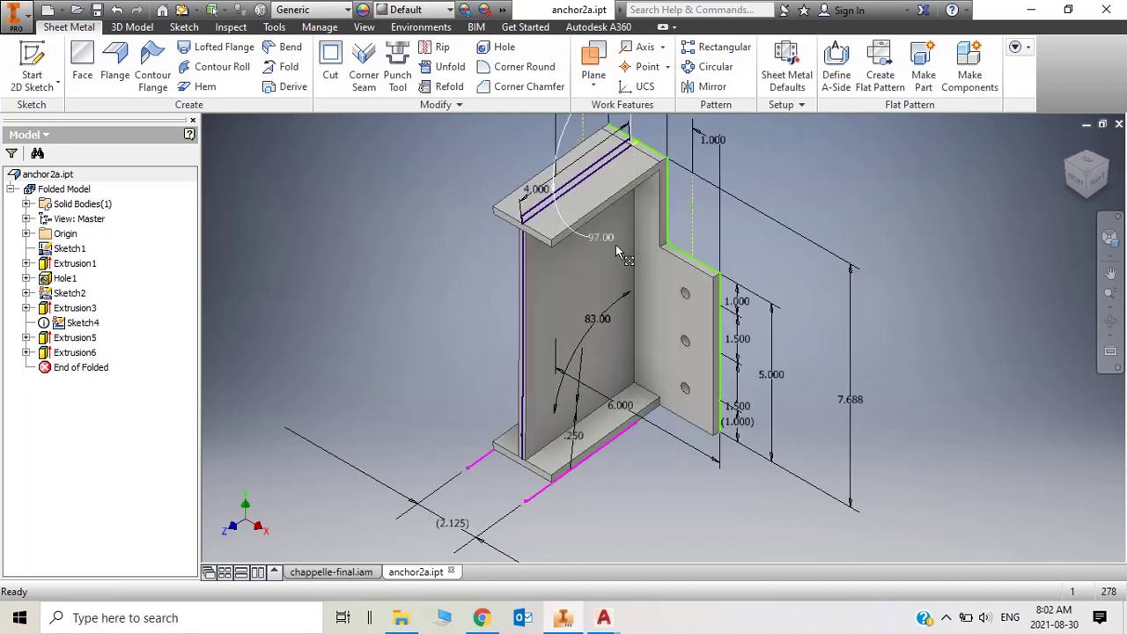
{"action": "double_click", "coordinate": [612, 239]}
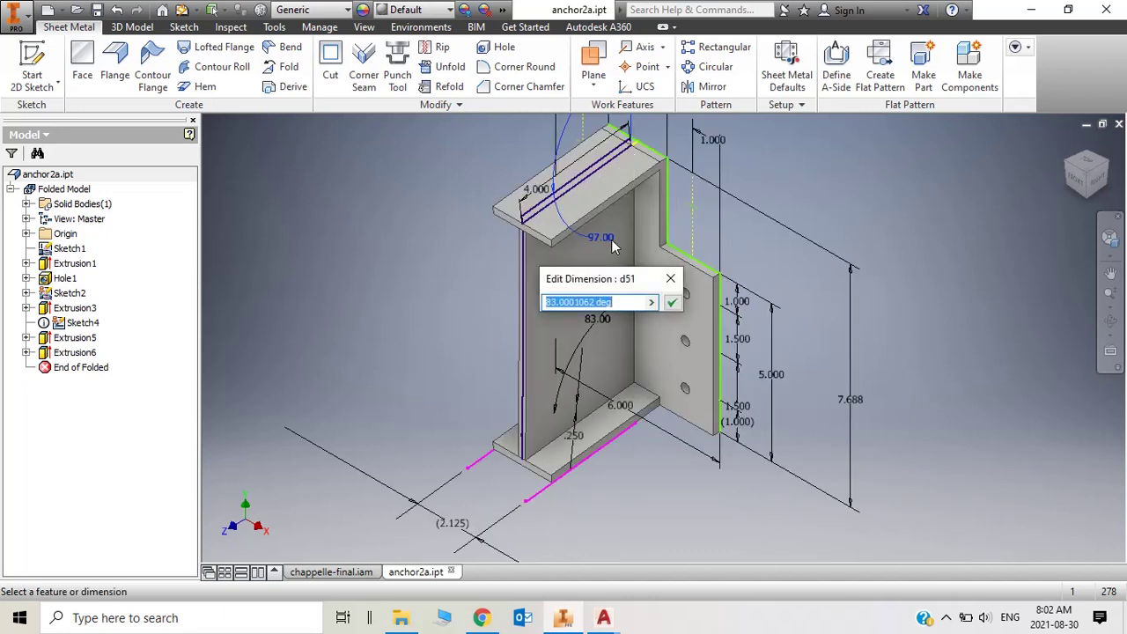
{"action": "type", "text": "83"}
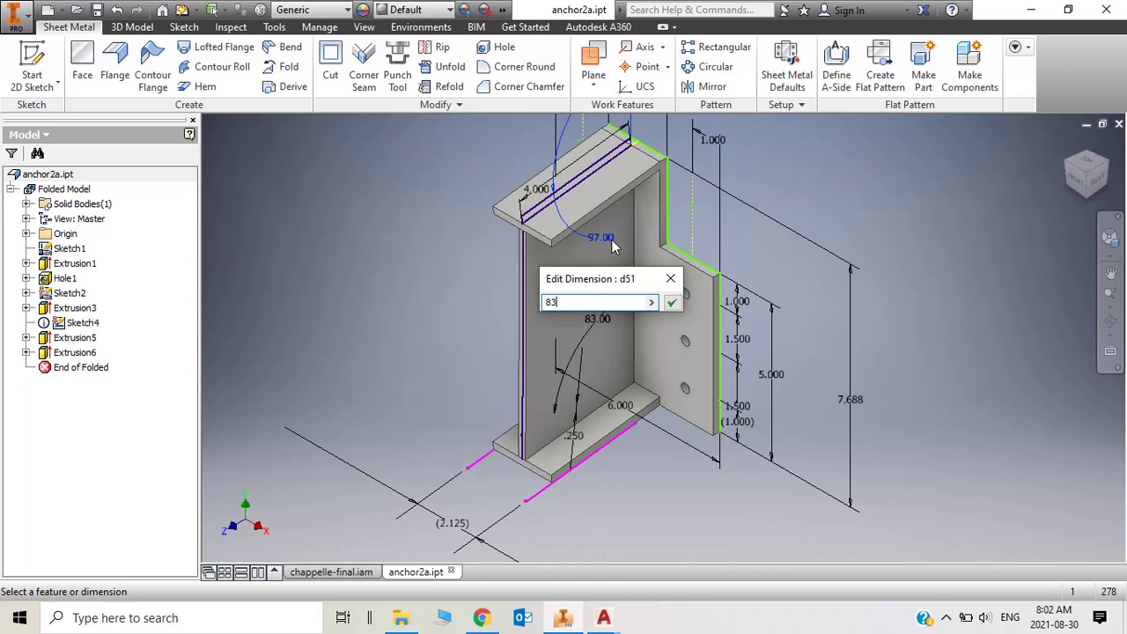